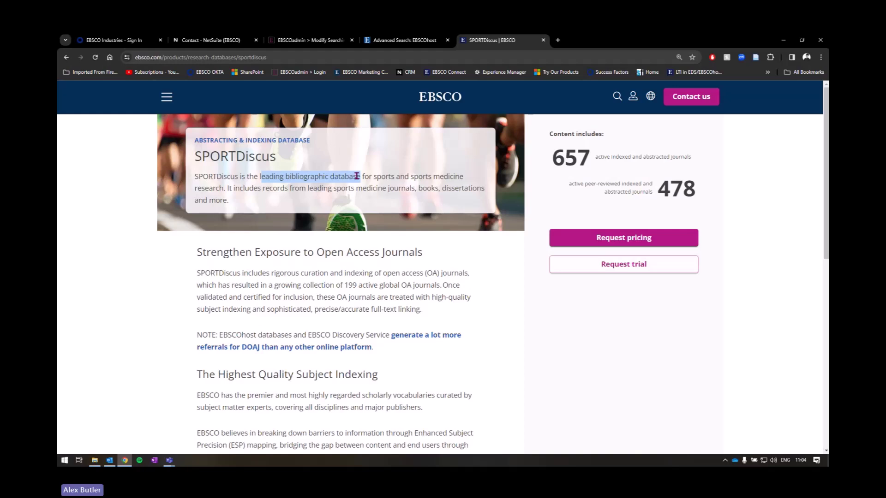
Step: Switch to the Advanced Search: EBSCOhost tab for SPORTDiscus with Full Text
click(404, 40)
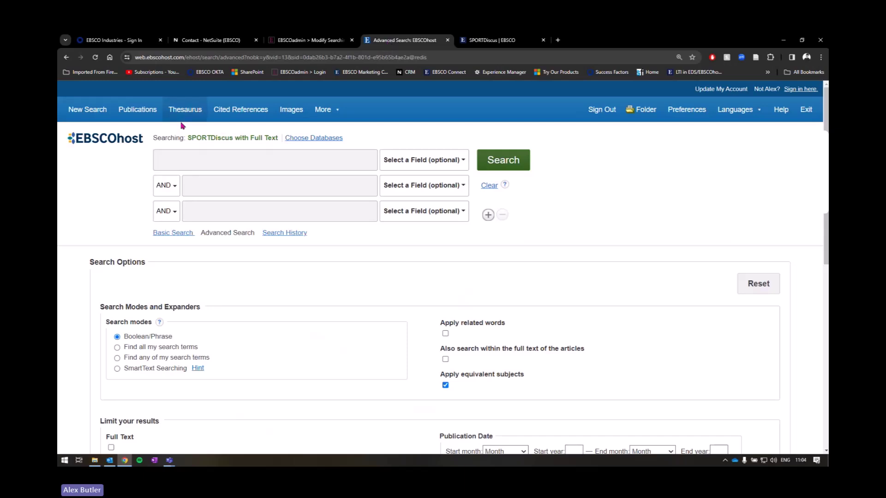
click(128, 147)
Step: Tick Applied Science & Technology Source Ultimate and CINAHL with Full Text in Choose Databases and confirm
click(313, 139)
click(313, 140)
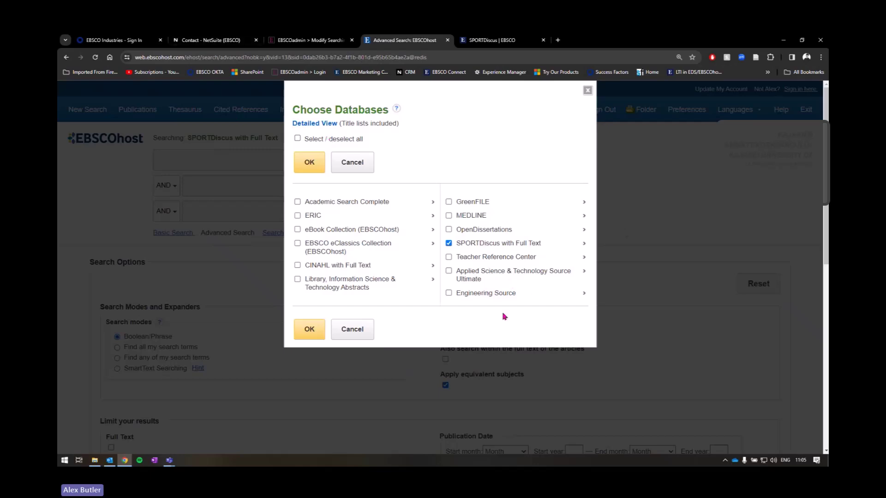
drag(455, 243, 500, 247)
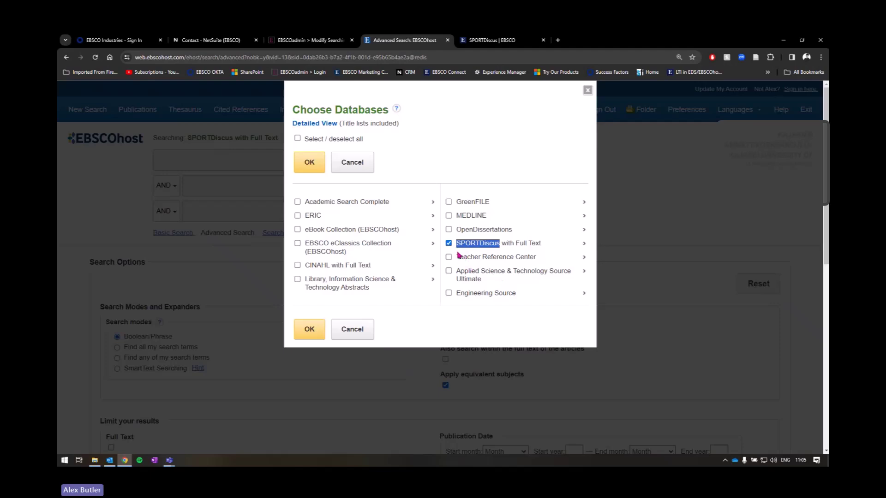
click(448, 271)
click(298, 265)
click(312, 328)
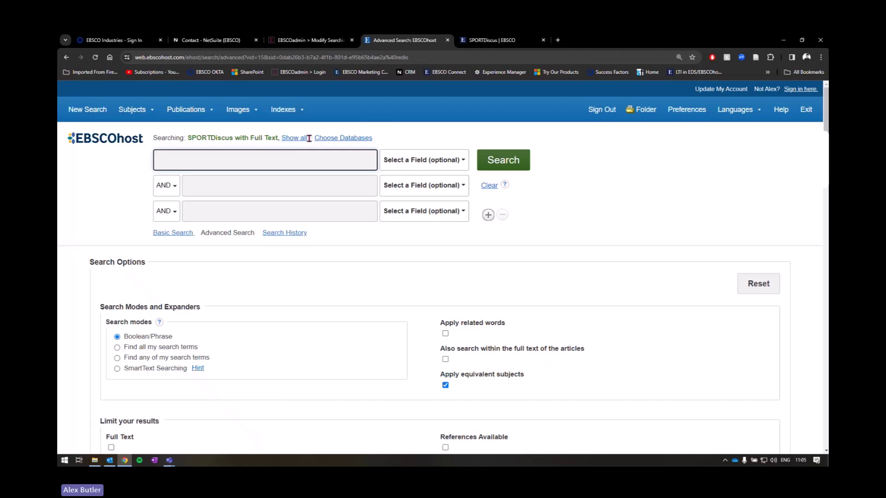
Step: Deselect all databases and re-tick only SPORTDiscus with Full Text
click(358, 138)
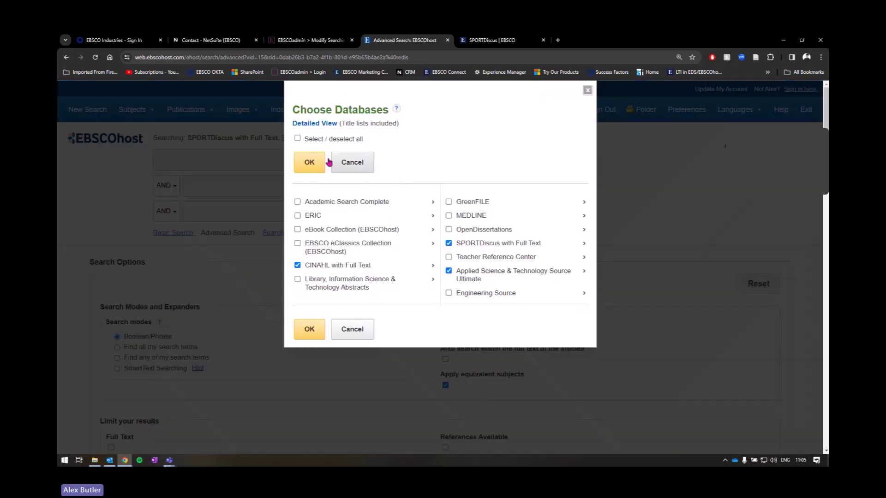
click(297, 138)
click(297, 139)
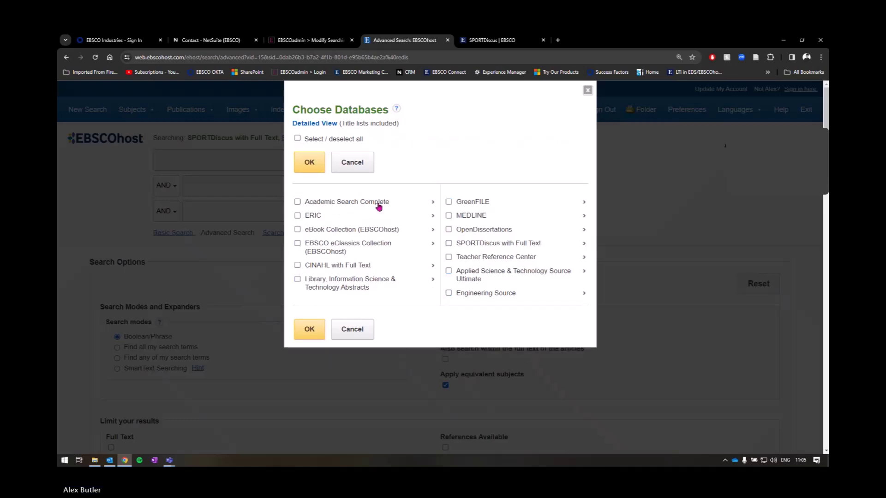
click(448, 243)
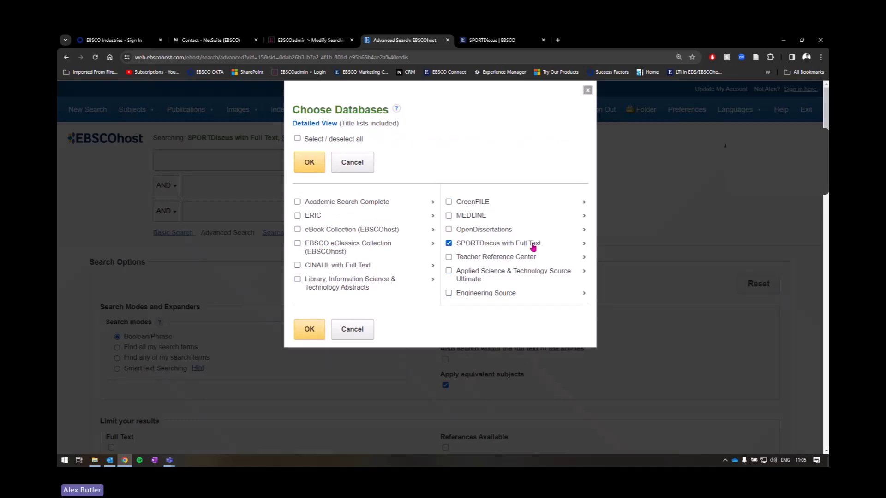
Step: Review the SPORTDiscus with Full Text description, noting its 1930 coverage start, and confirm
click(584, 244)
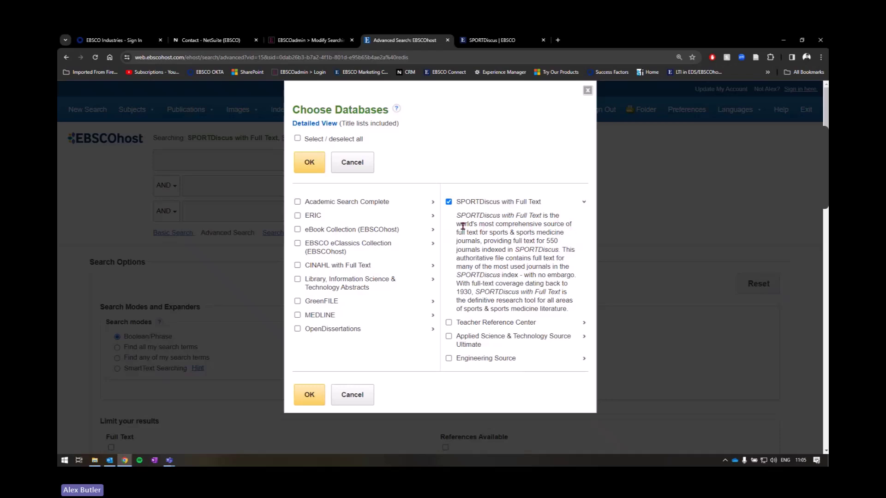
drag(462, 231, 513, 232)
click(514, 232)
drag(456, 233, 519, 232)
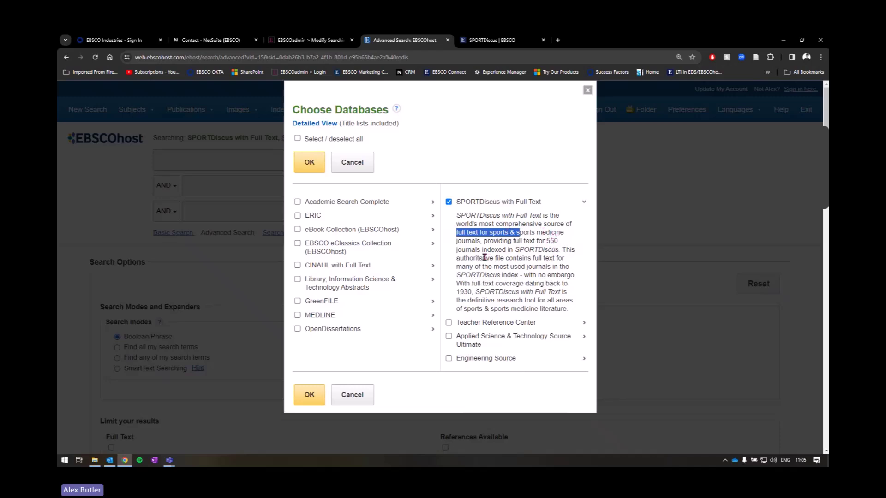
double_click(464, 291)
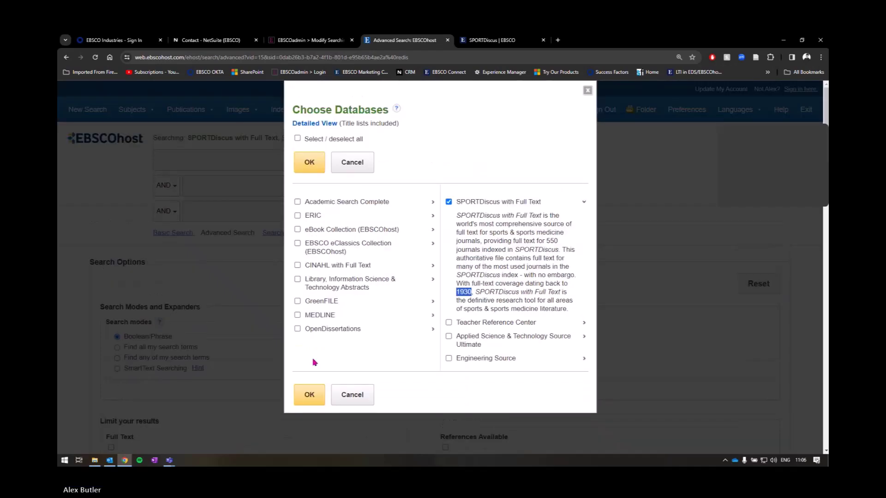
click(308, 328)
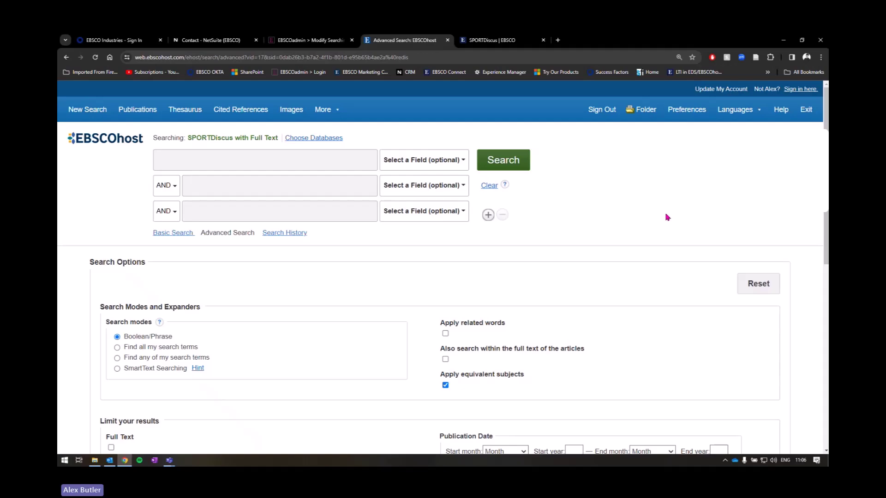
scroll(613, 221, down, 2)
scroll(613, 217, up, 2)
click(185, 233)
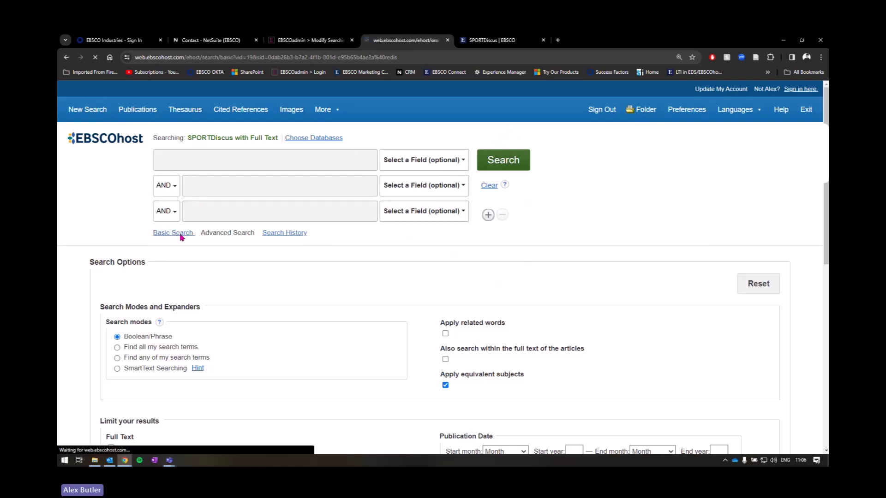
scroll(537, 199, down, 4)
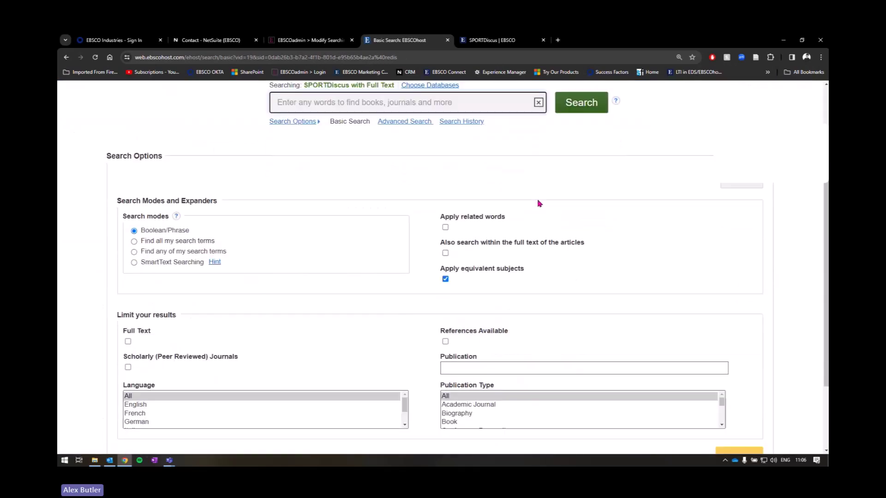
scroll(539, 204, up, 3)
click(390, 181)
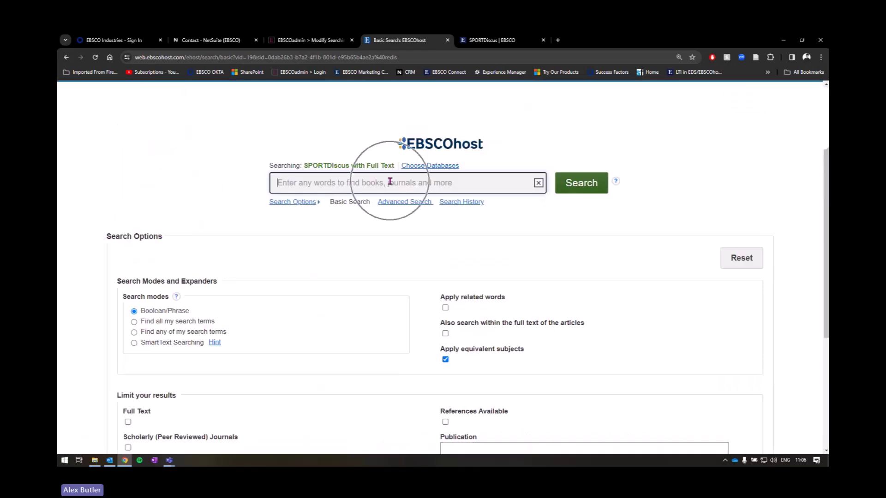
scroll(110, 243, down, 2)
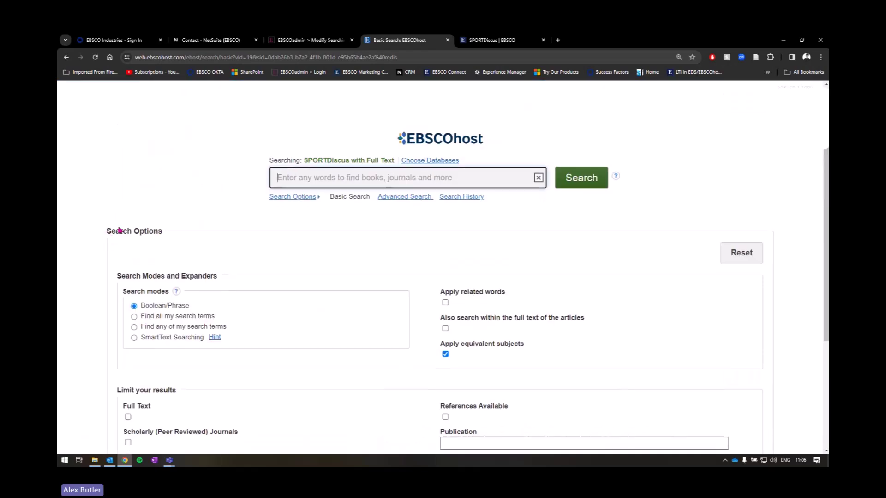
drag(103, 157, 182, 161)
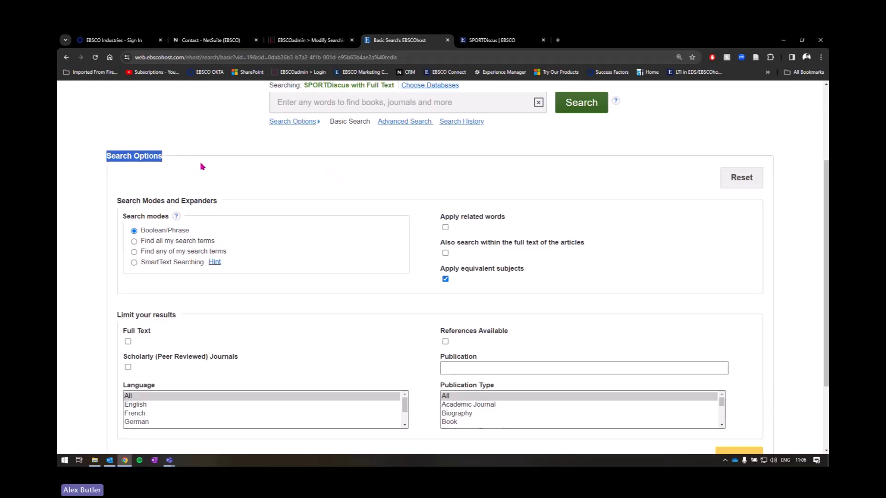
scroll(263, 174, down, 3)
scroll(323, 199, up, 5)
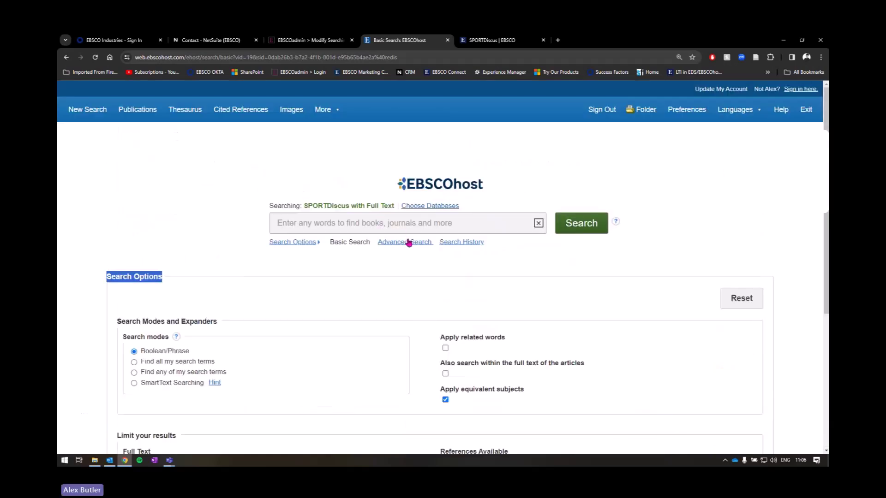
click(421, 244)
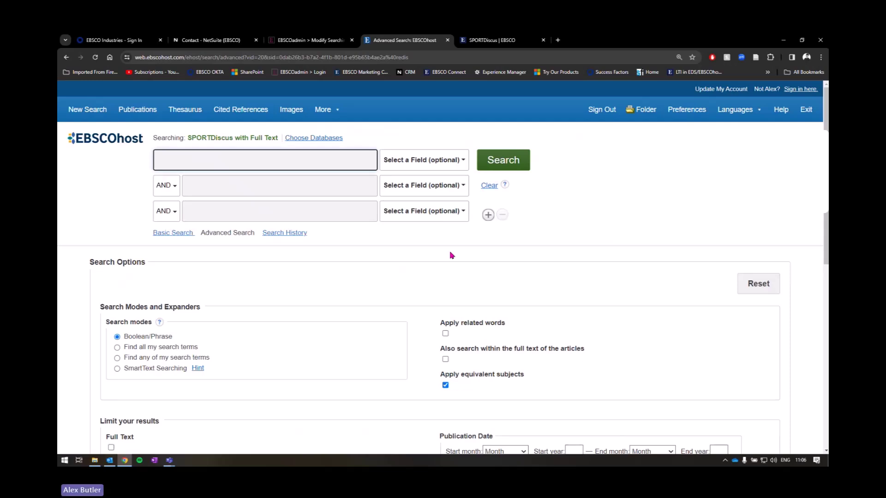
Step: Locate and highlight the Search Options section heading on the Advanced Search page
scroll(473, 250, down, 4)
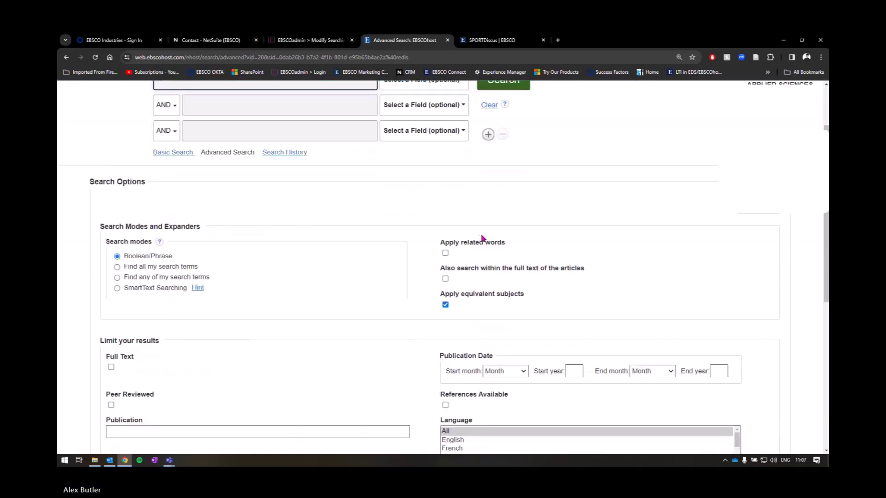
scroll(481, 238, up, 2)
scroll(481, 237, up, 1)
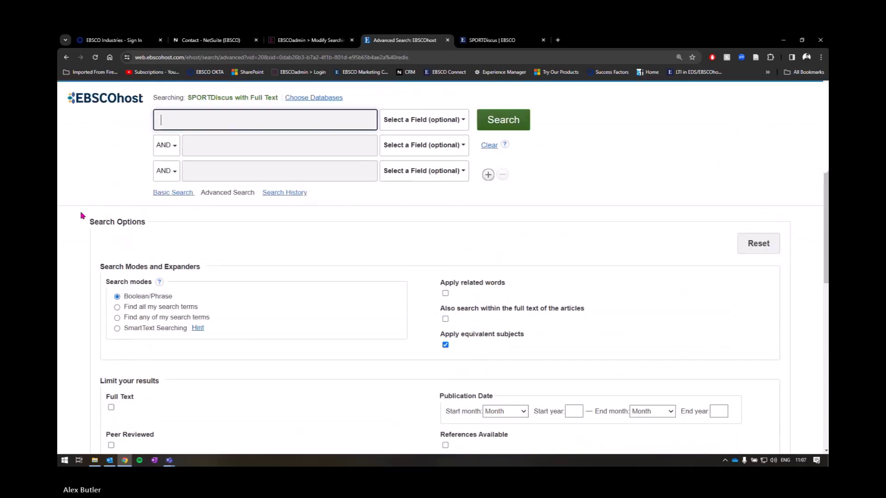
drag(87, 221, 140, 221)
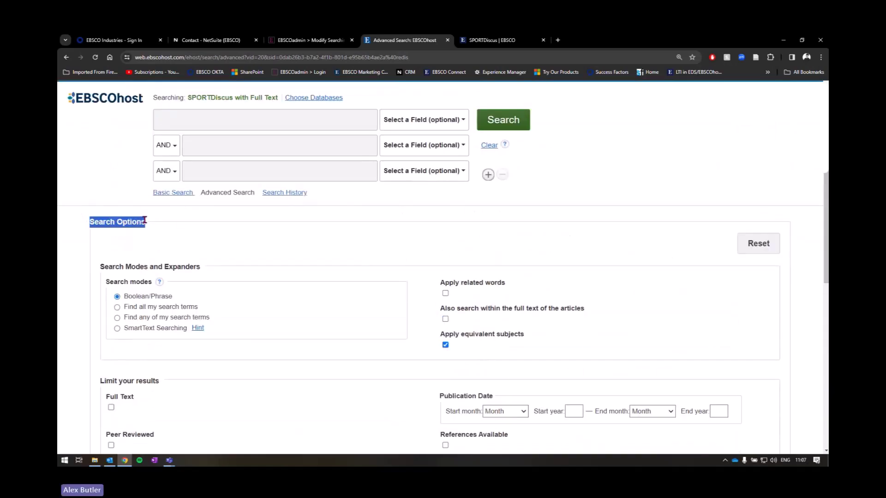
click(186, 222)
scroll(190, 210, down, 1)
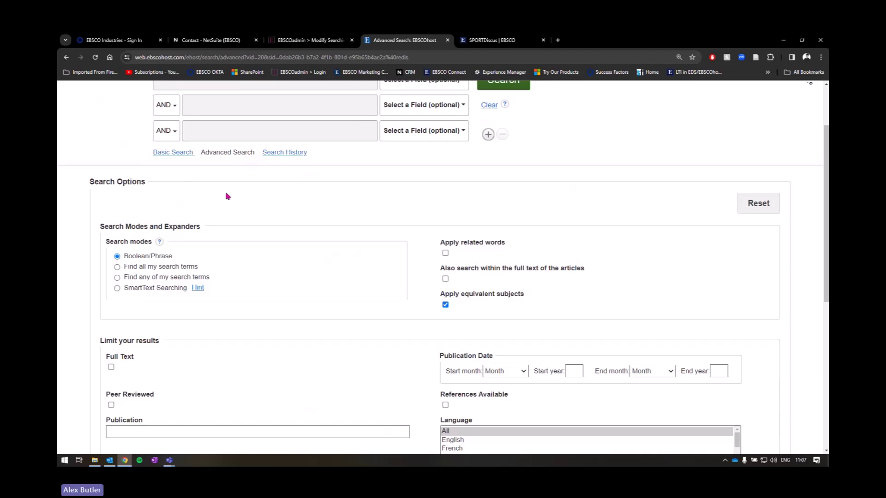
drag(89, 181, 148, 183)
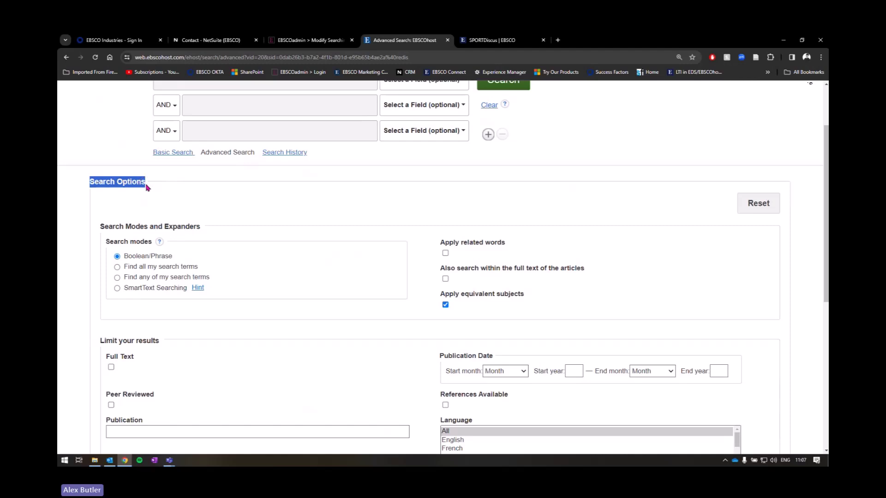
scroll(145, 183, down, 2)
Step: Select SmartText Searching as the search mode and bring up the Search modes help
drag(106, 163, 152, 163)
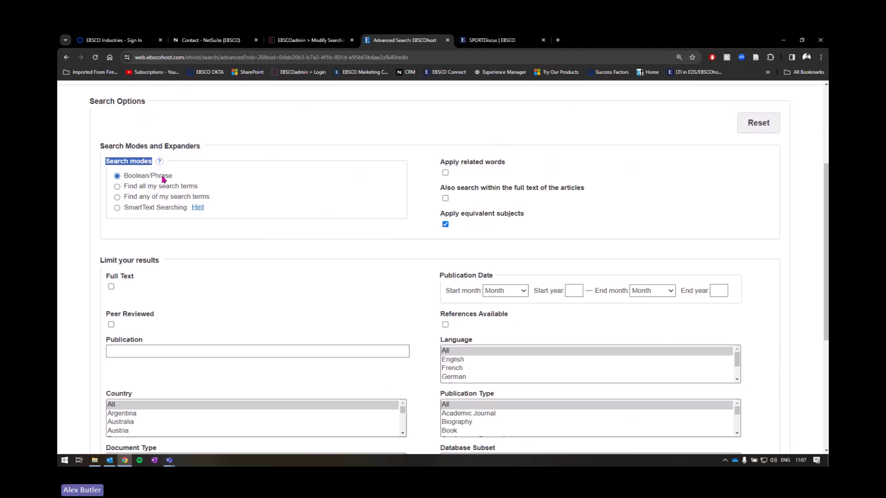
drag(209, 197, 127, 180)
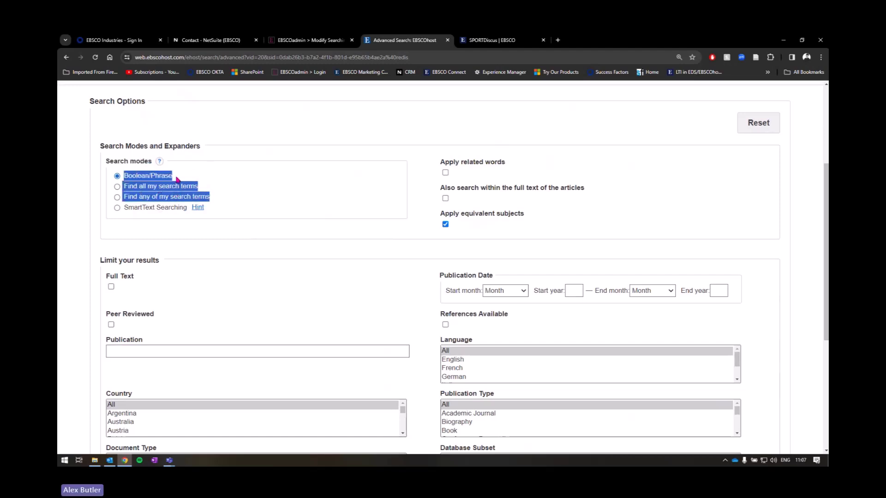
click(166, 209)
drag(188, 210, 122, 209)
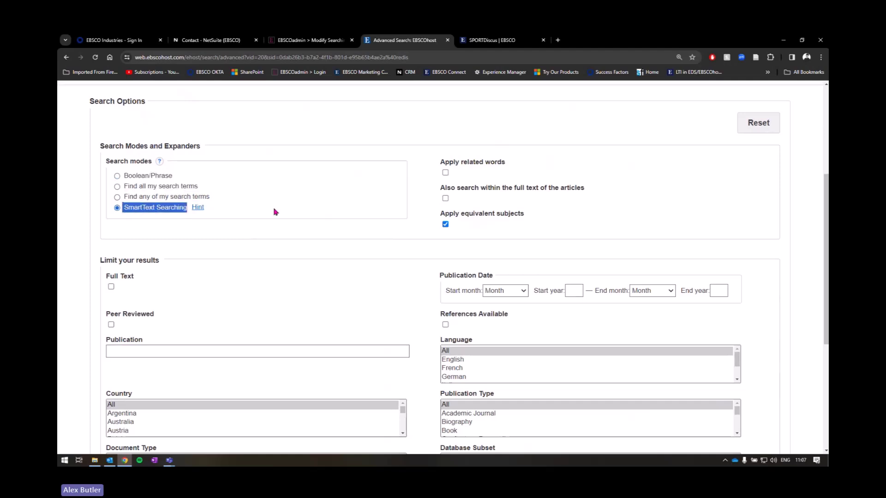
click(160, 163)
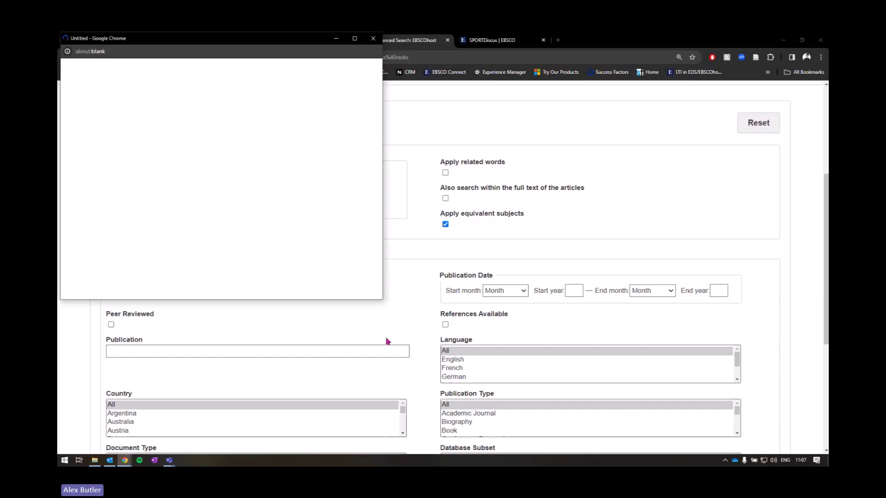
drag(385, 299, 673, 395)
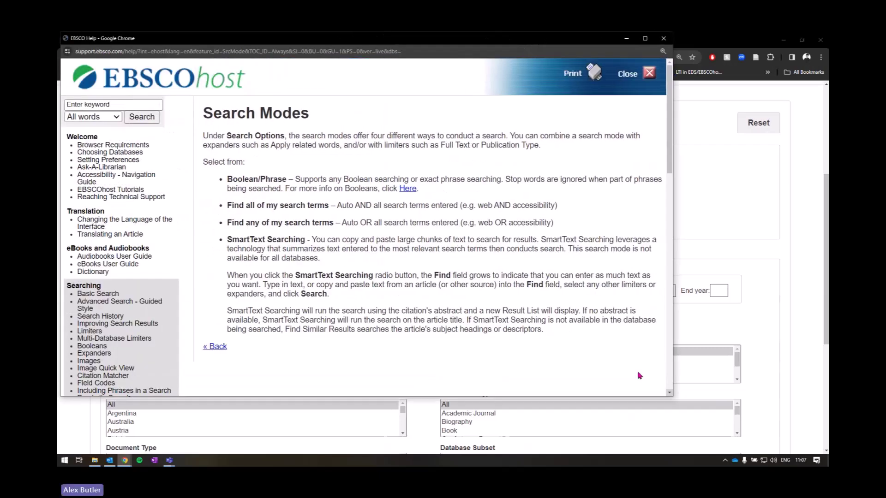
drag(204, 113, 314, 118)
click(297, 177)
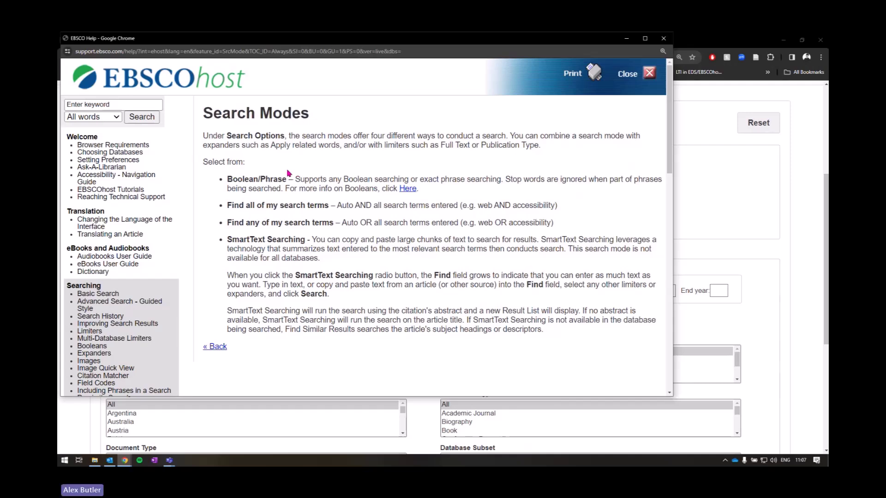
drag(228, 181, 427, 192)
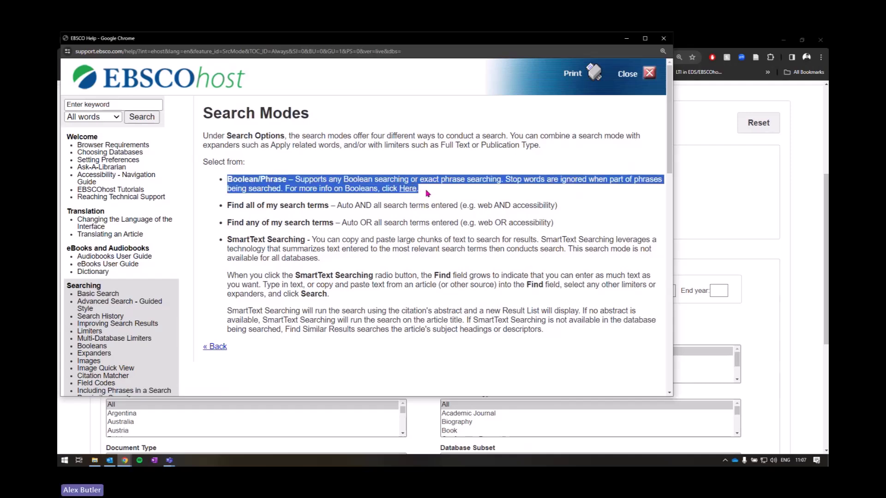
click(361, 186)
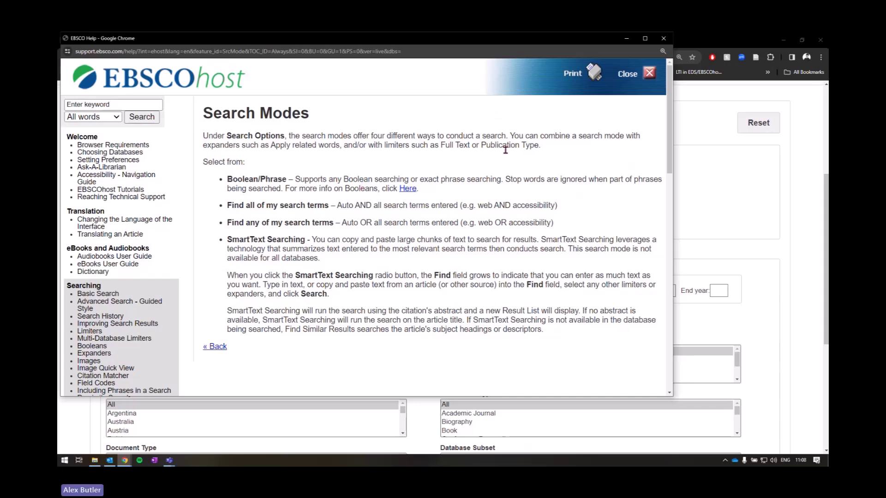
drag(227, 206, 329, 204)
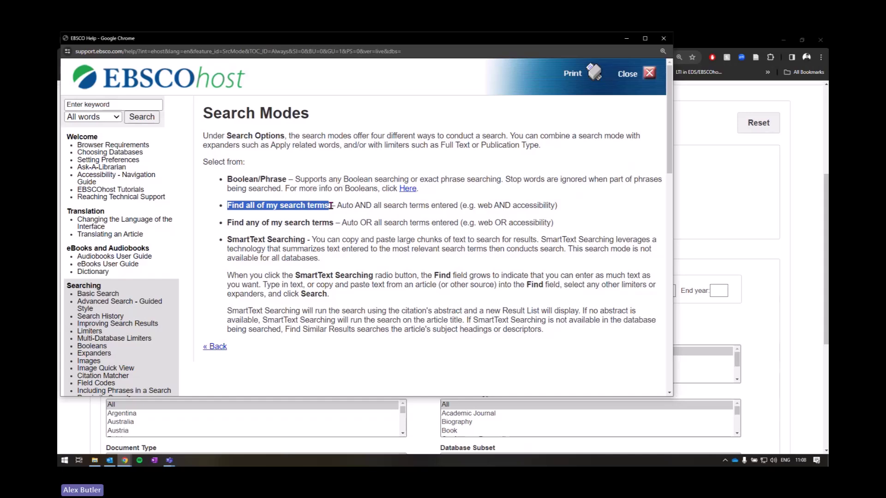
double_click(361, 206)
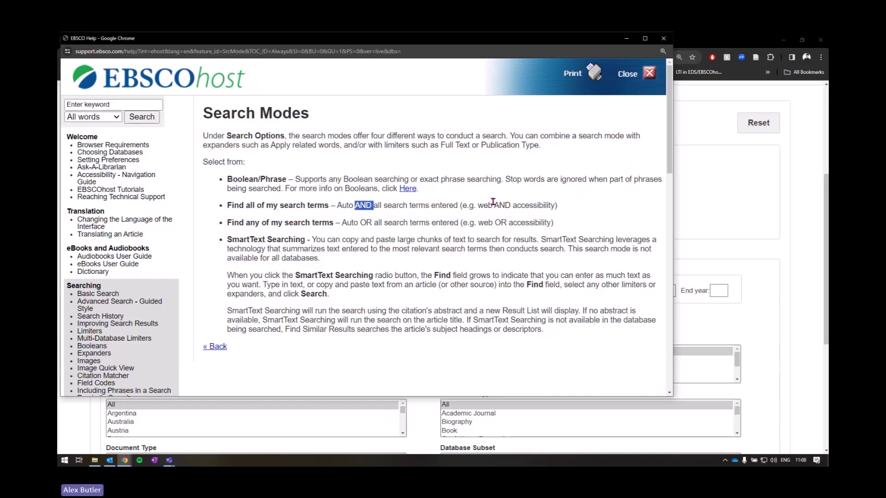
click(480, 207)
drag(466, 205, 565, 213)
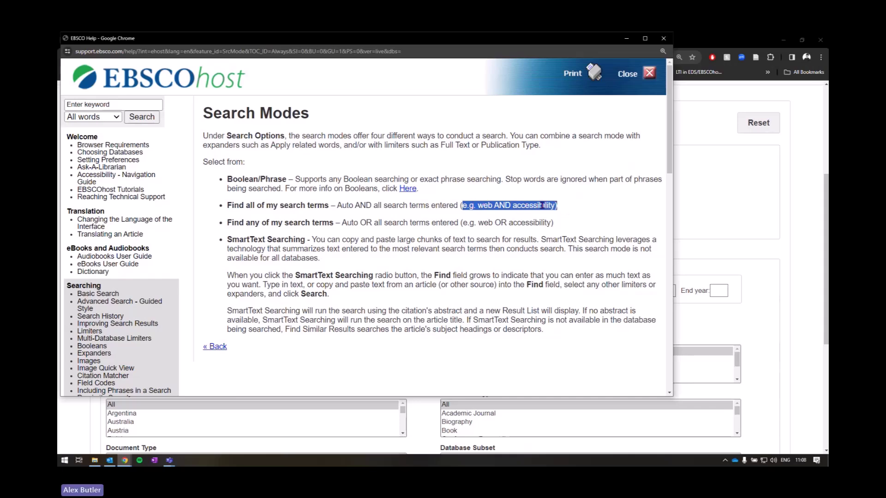
click(551, 206)
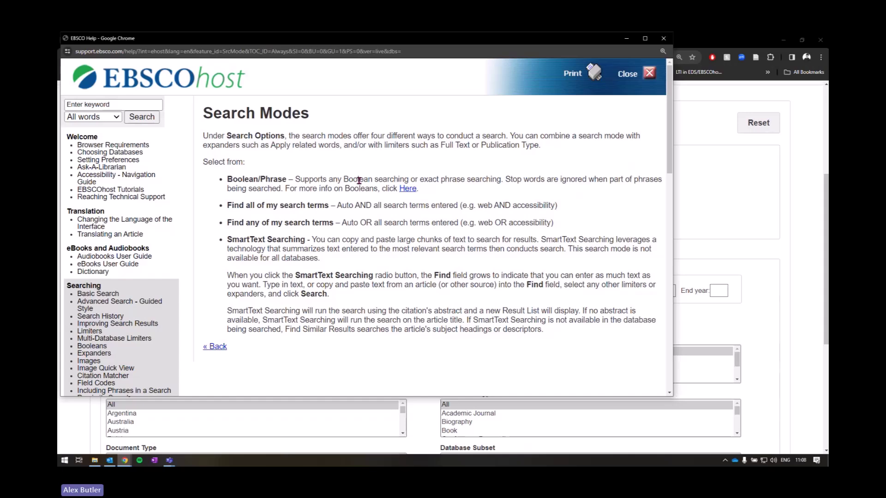
drag(227, 179, 286, 179)
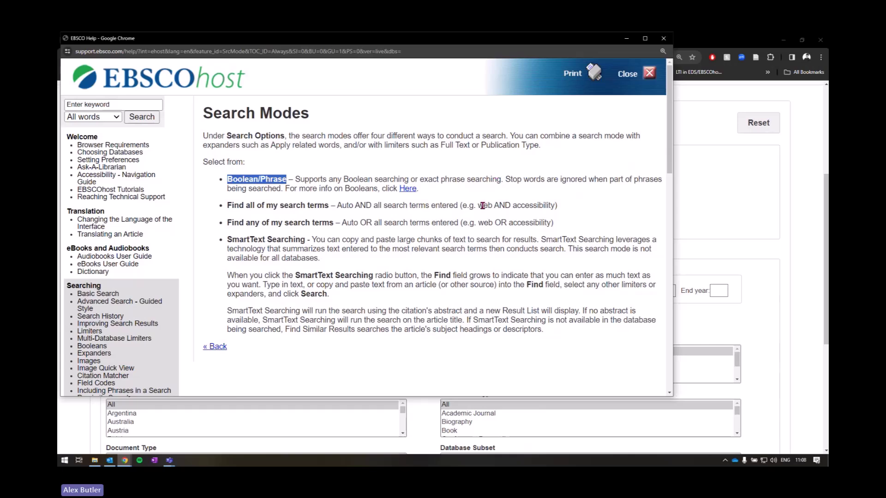
drag(478, 205, 555, 205)
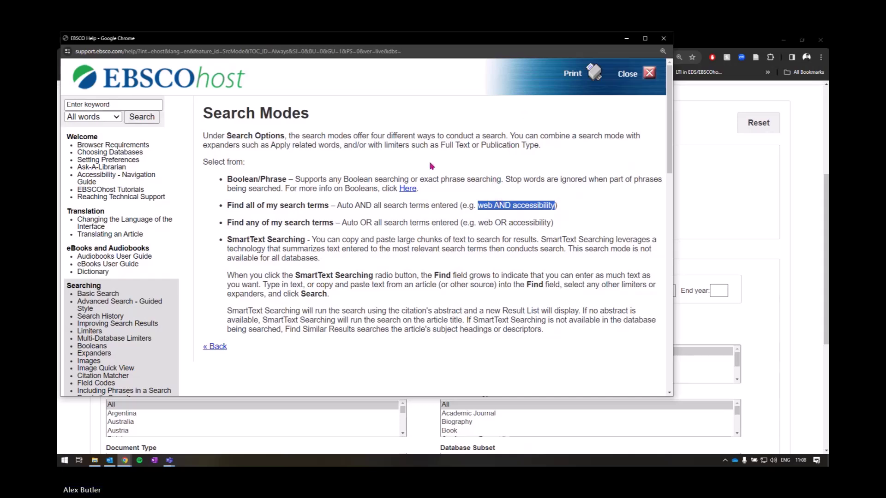
Step: Highlight the 'Find any of my search terms' mode and its web OR accessibility example
click(442, 210)
drag(227, 222, 335, 224)
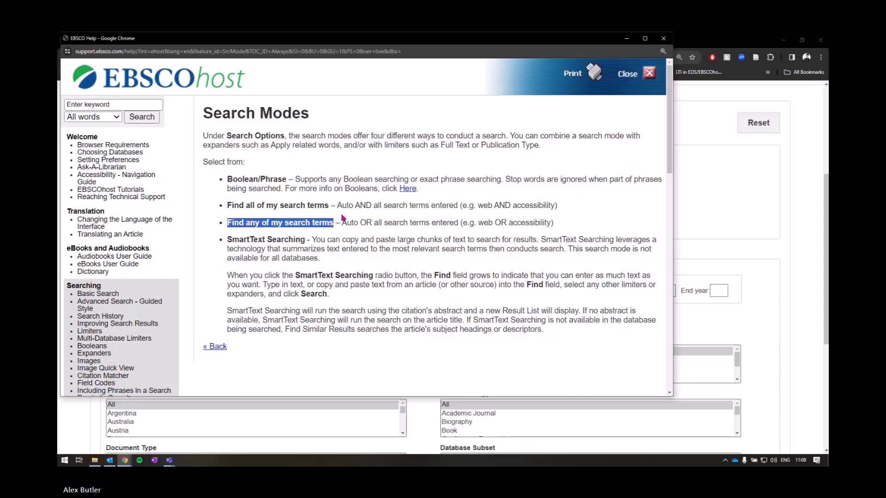
double_click(364, 223)
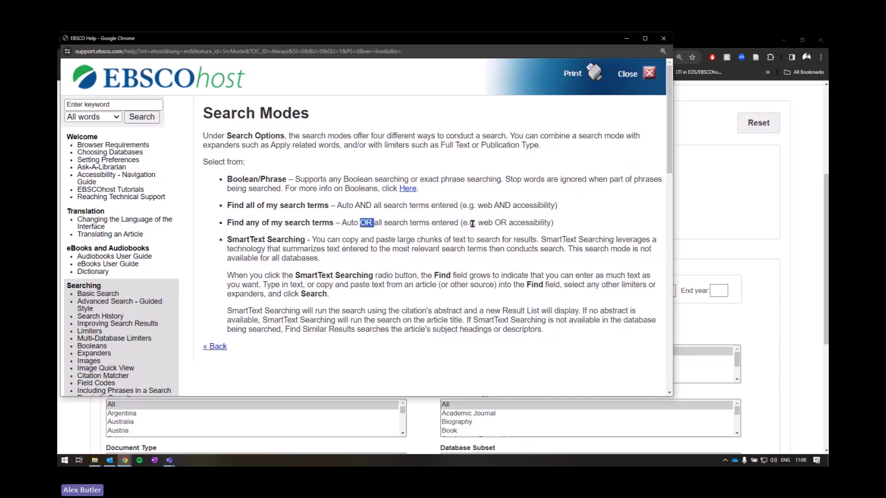
drag(463, 223, 551, 223)
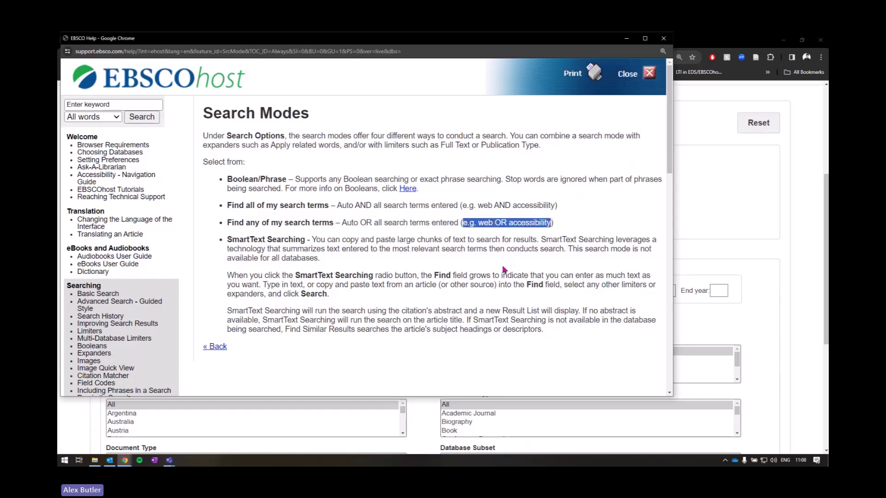
click(567, 231)
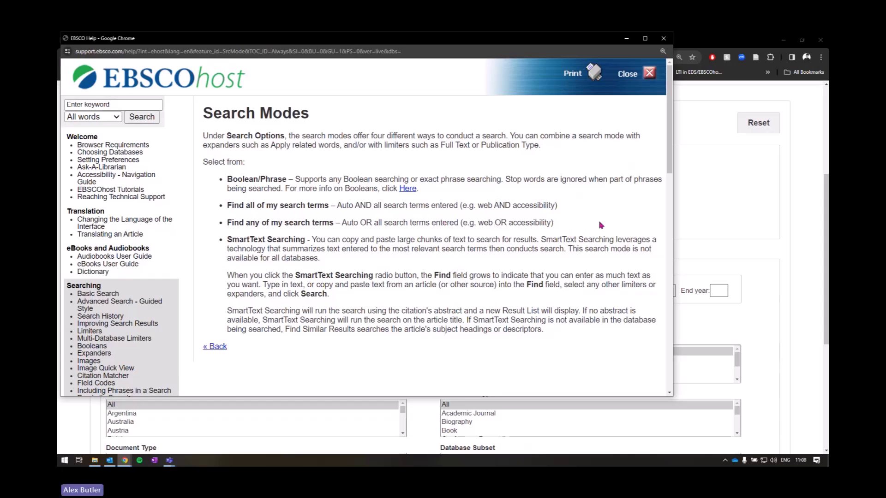
drag(577, 226, 227, 179)
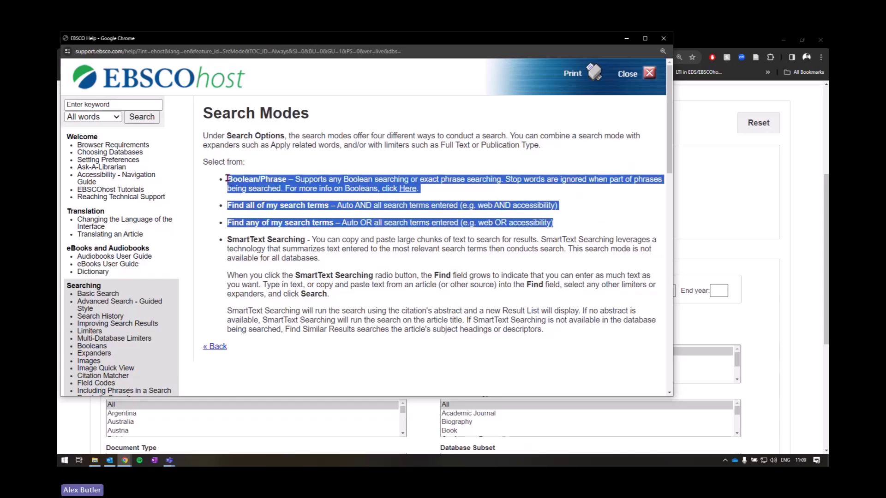
click(550, 220)
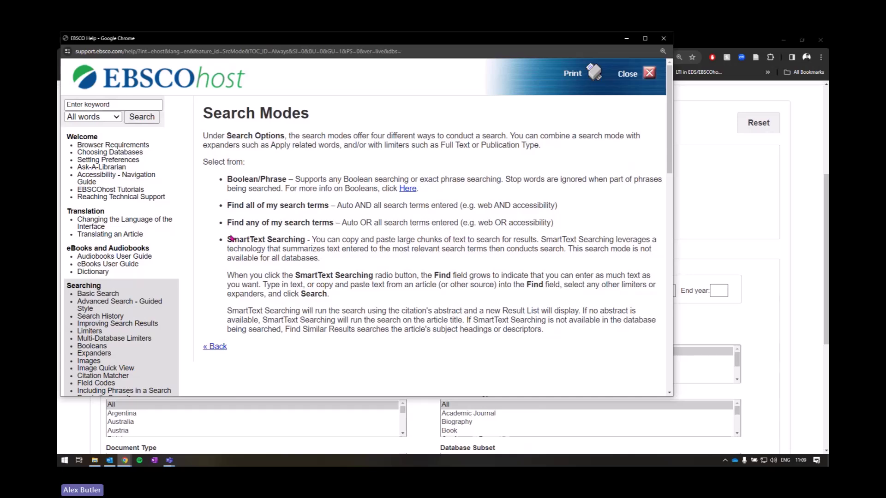
Step: Review the SmartText Searching description against the other modes, then close the help
drag(227, 238, 572, 330)
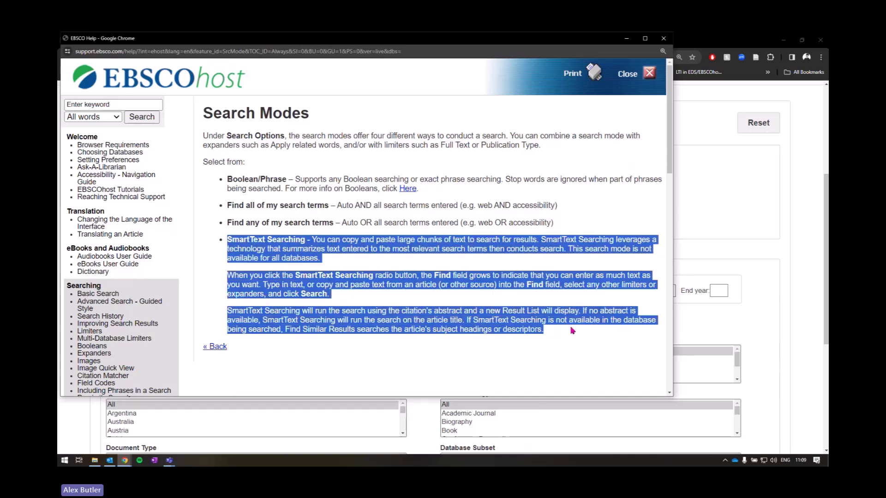
click(454, 270)
drag(228, 239, 305, 239)
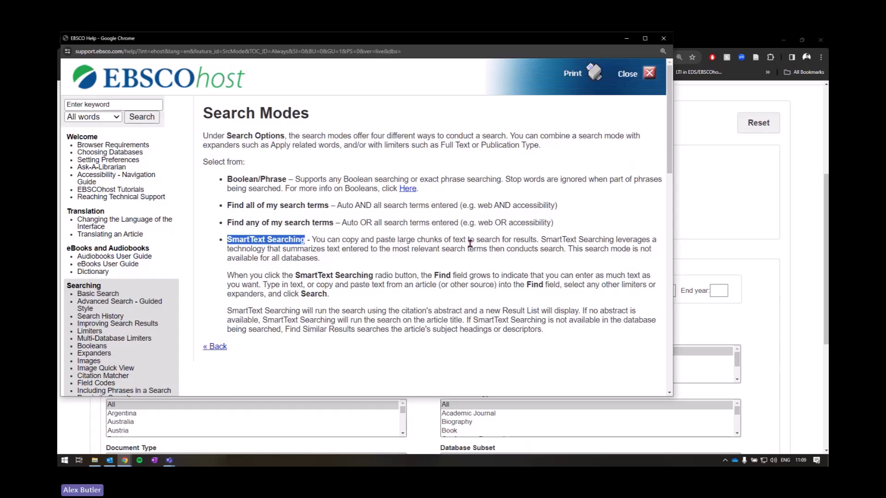
drag(228, 179, 558, 224)
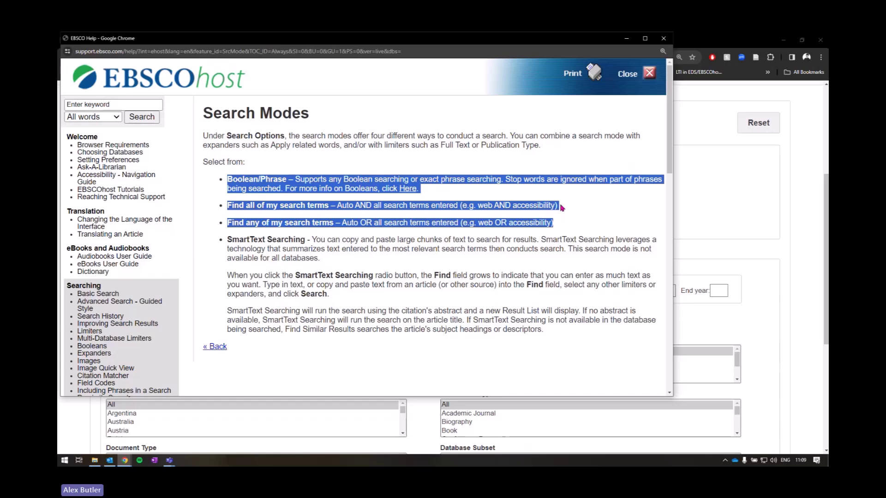
drag(228, 240, 573, 312)
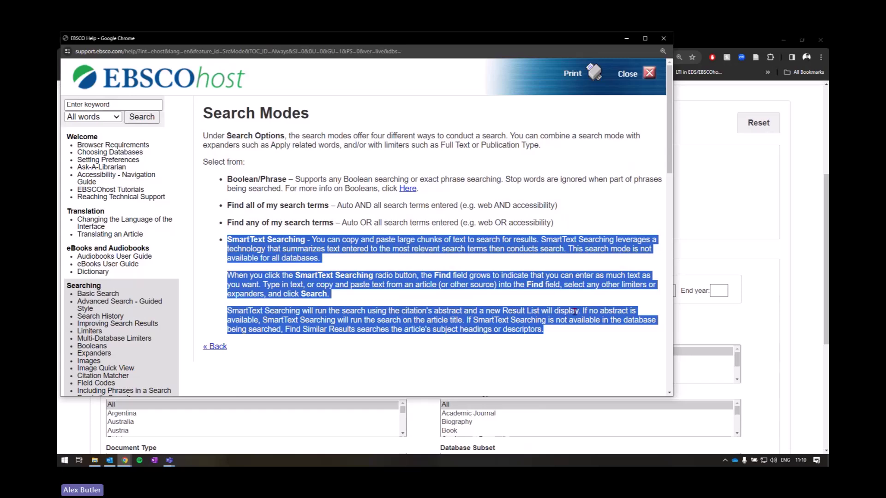
click(381, 311)
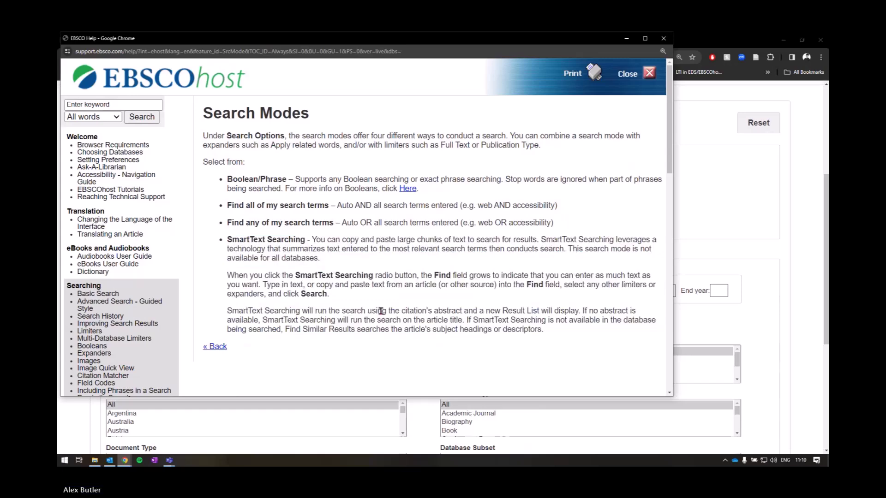
key(alt+Left)
click(663, 38)
Step: Return to Advanced Search and select the Boolean/Phrase search mode
click(156, 245)
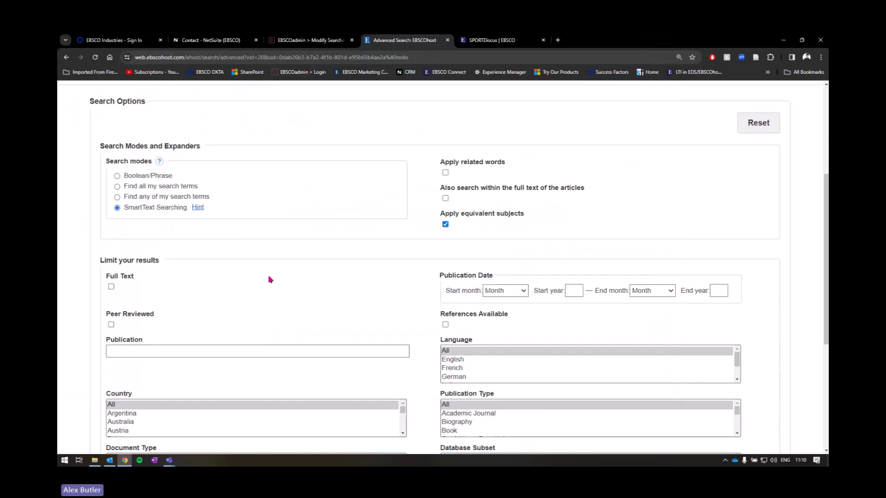
scroll(244, 235, up, 2)
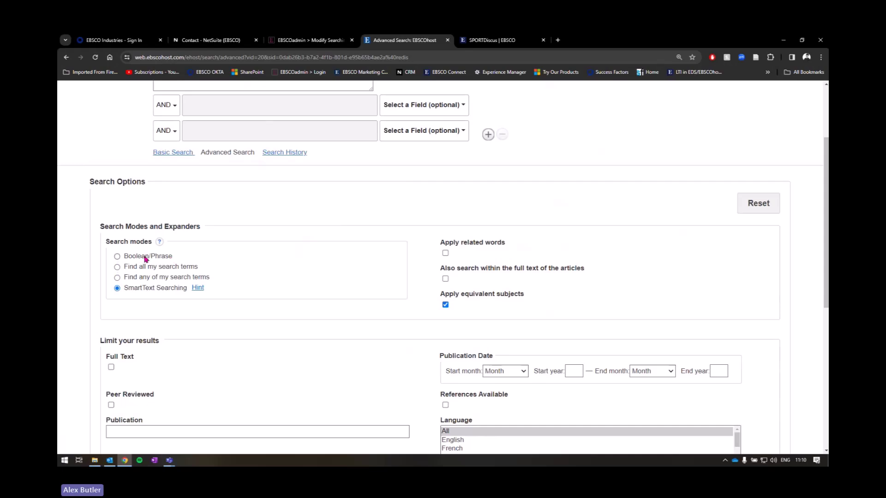
scroll(373, 272, up, 2)
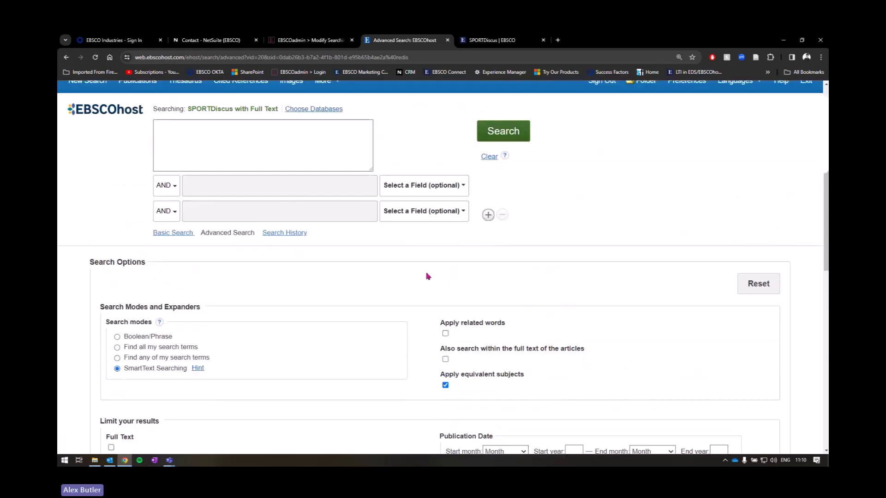
click(117, 336)
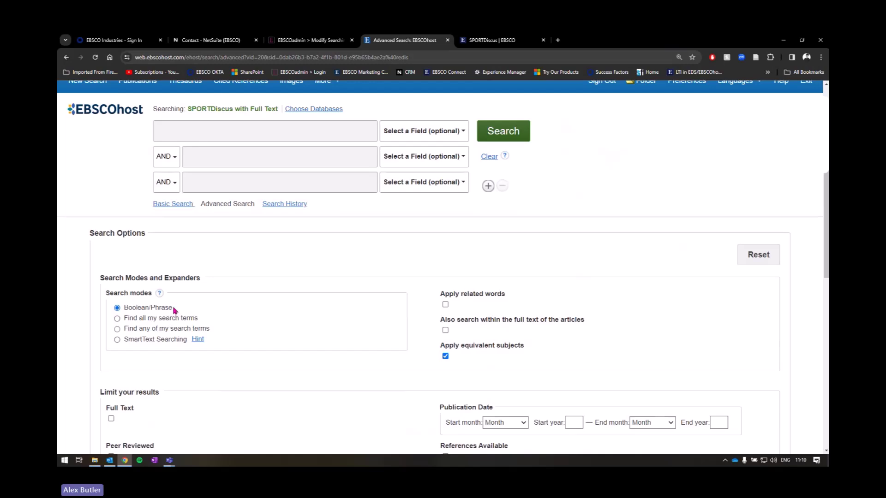
Step: Turn on full-text searching, and switch related words on then back off
scroll(175, 310, up, 1)
scroll(174, 310, down, 2)
drag(439, 202, 512, 203)
drag(441, 229, 587, 229)
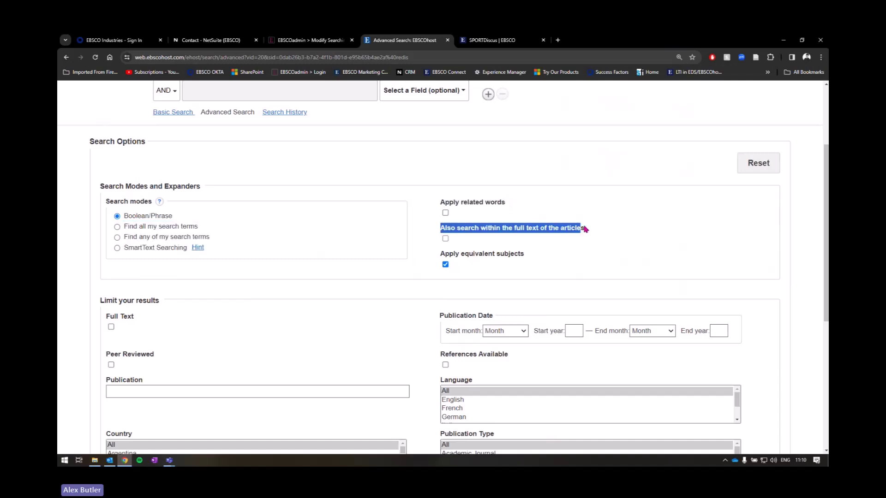
click(566, 233)
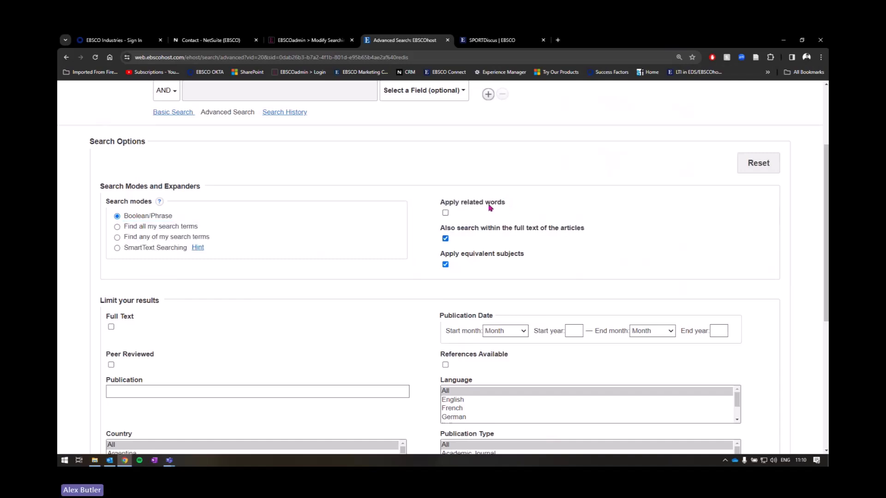
click(493, 204)
click(445, 212)
Step: Turn off full-text searching, leaving Apply equivalent subjects as the only checked expander
drag(440, 228, 507, 240)
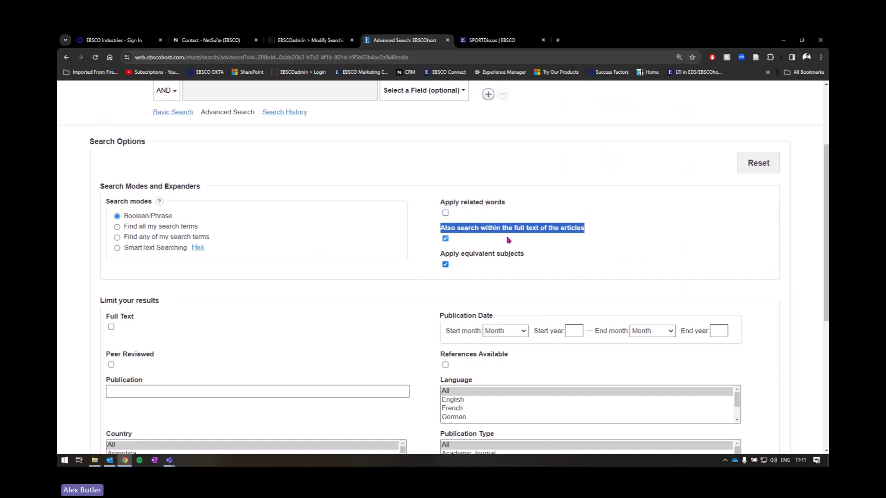
key(ctrl)
drag(445, 254, 524, 257)
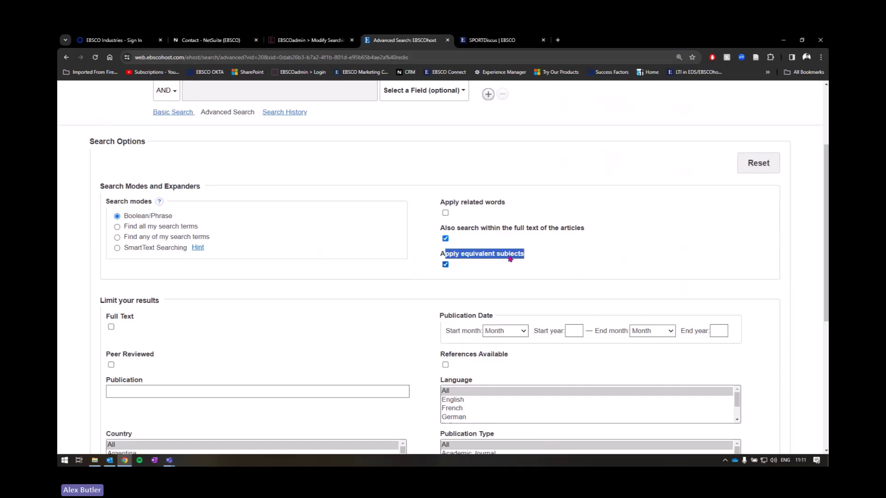
click(510, 261)
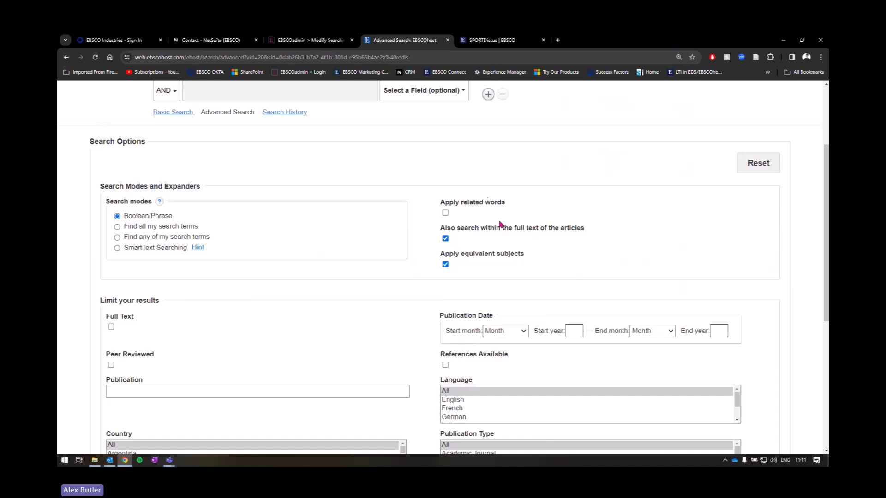
click(446, 239)
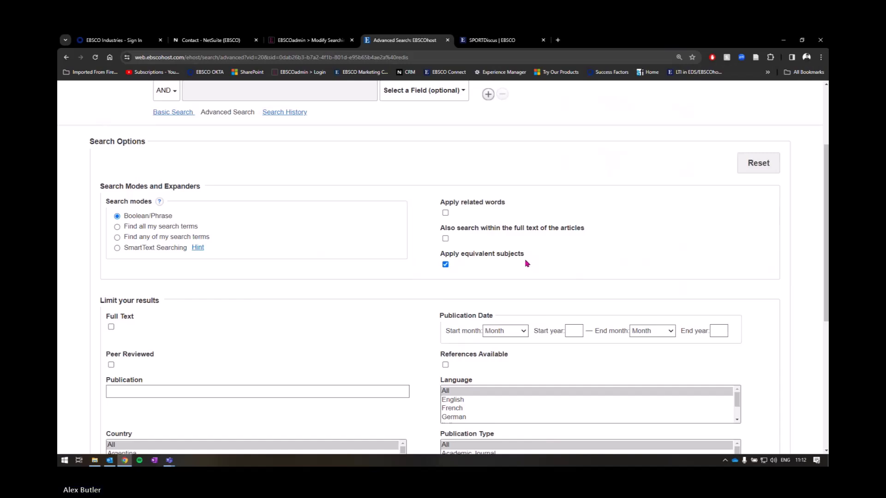
click(445, 264)
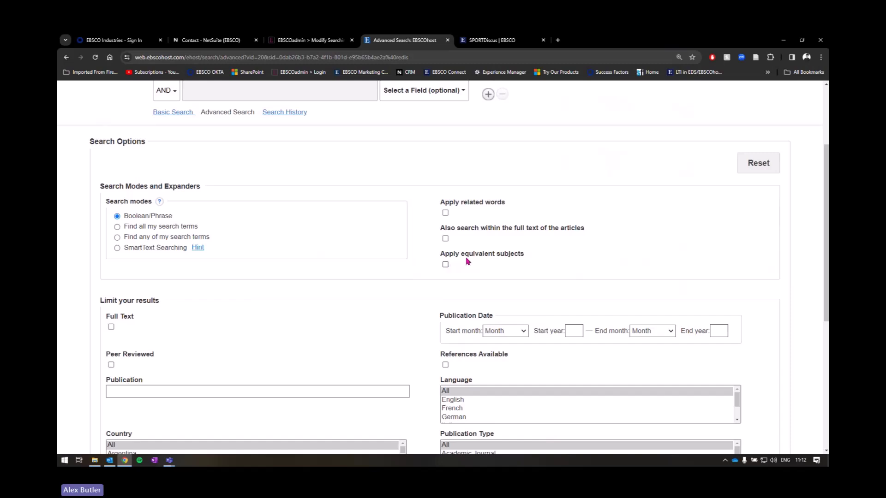
click(446, 265)
scroll(479, 262, down, 5)
scroll(480, 259, up, 2)
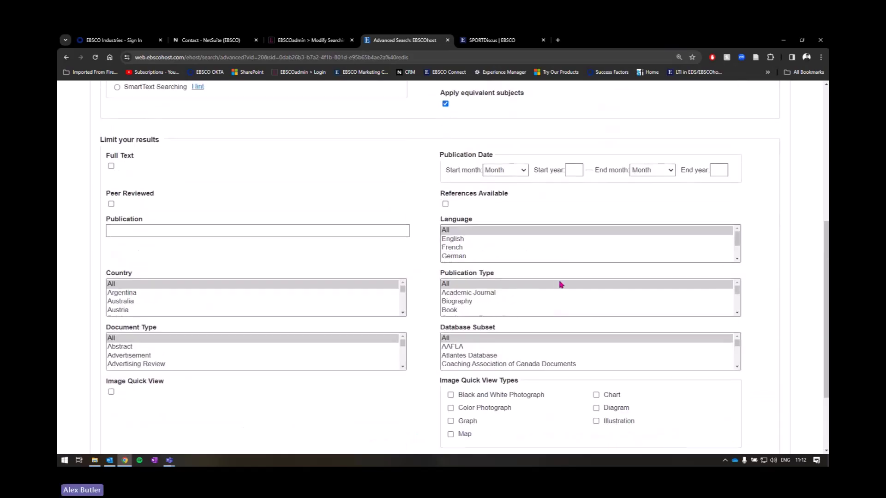
scroll(459, 390, up, 1)
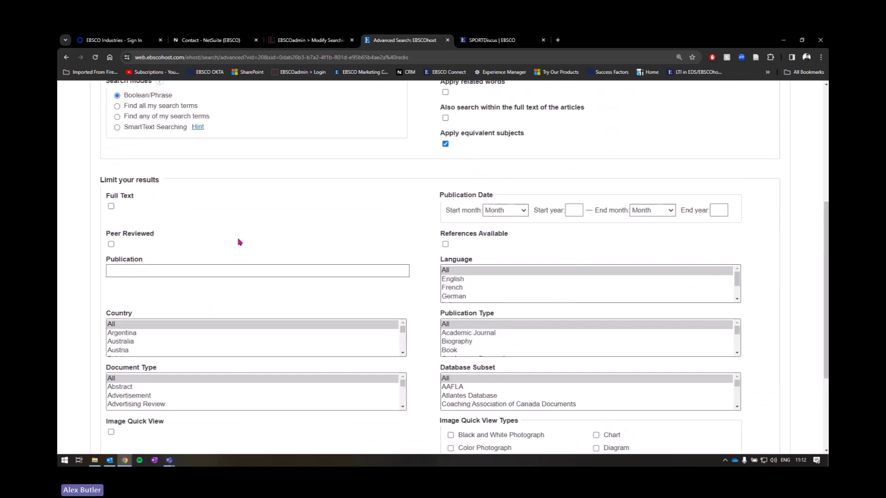
drag(97, 182, 163, 185)
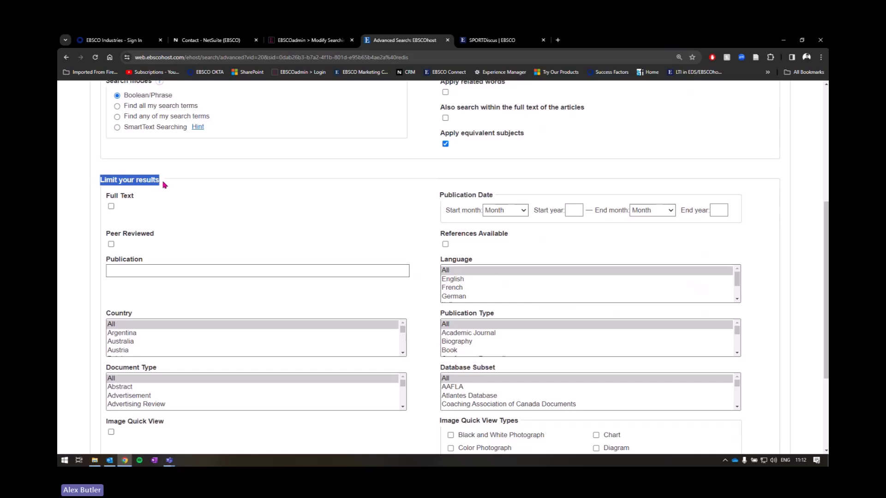
click(164, 183)
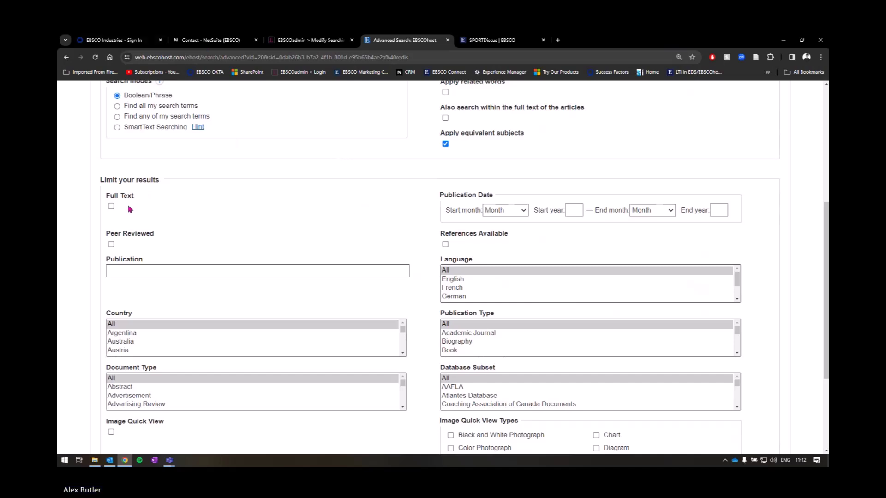
click(124, 272)
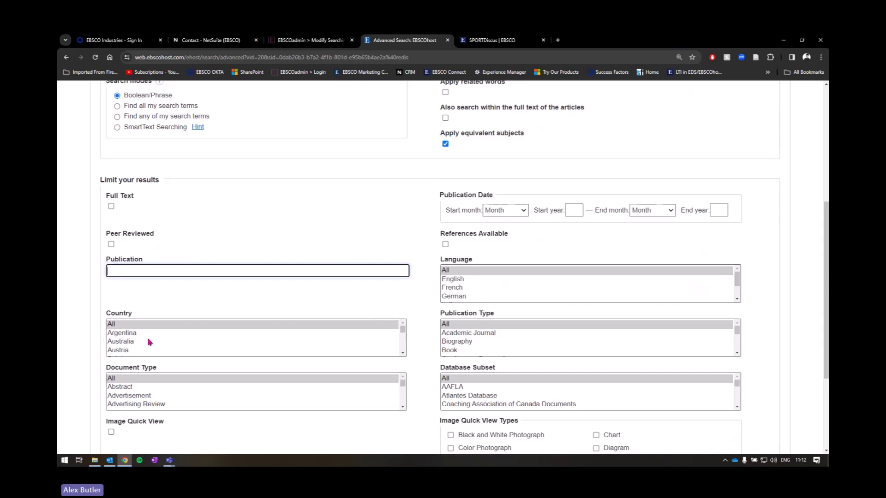
scroll(146, 341, down, 3)
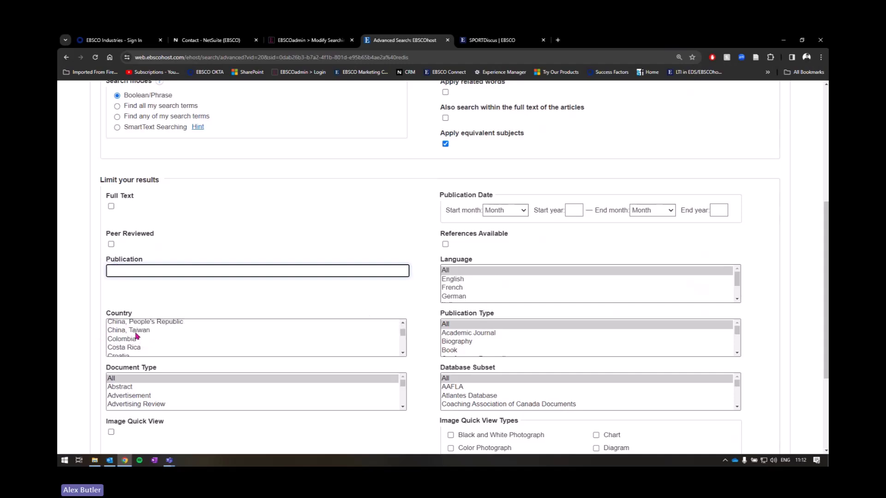
scroll(147, 343, down, 1)
scroll(143, 343, down, 4)
scroll(138, 343, down, 1)
scroll(217, 405, down, 3)
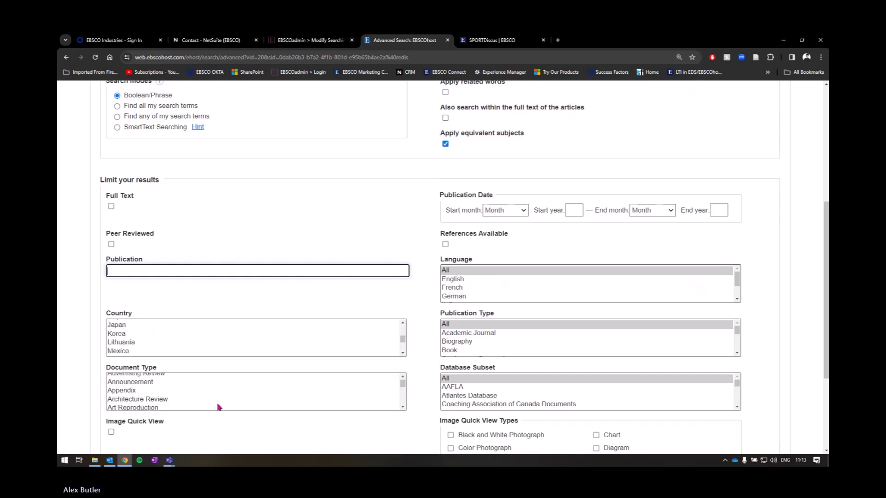
scroll(160, 404, up, 3)
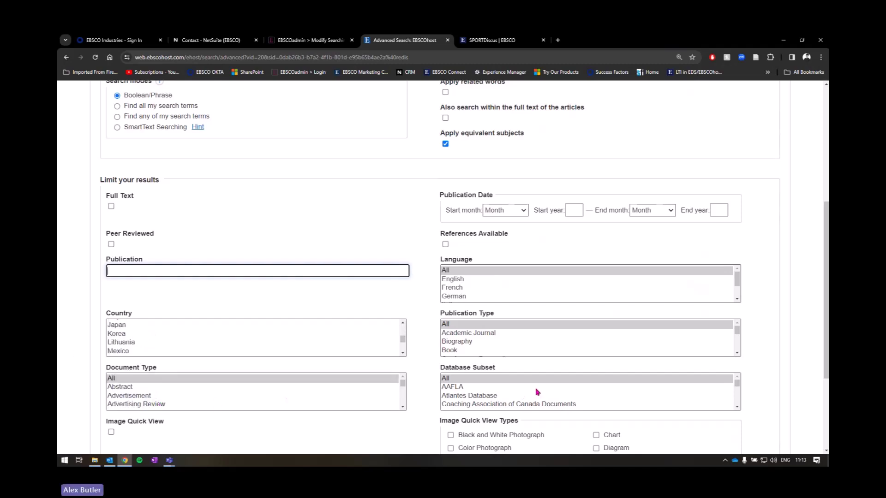
scroll(535, 394, down, 2)
scroll(526, 396, up, 1)
scroll(535, 404, up, 4)
click(782, 349)
scroll(779, 352, down, 3)
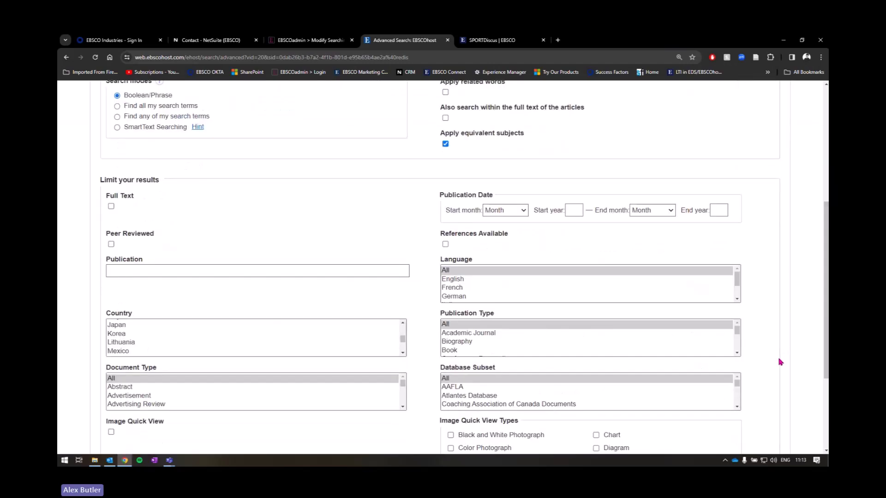
click(444, 371)
drag(444, 370, 499, 369)
scroll(515, 387, down, 3)
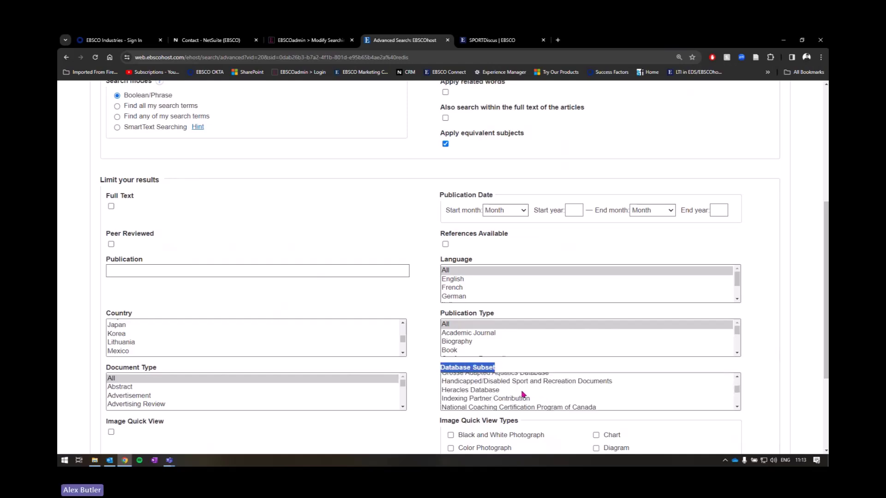
scroll(532, 399, down, 3)
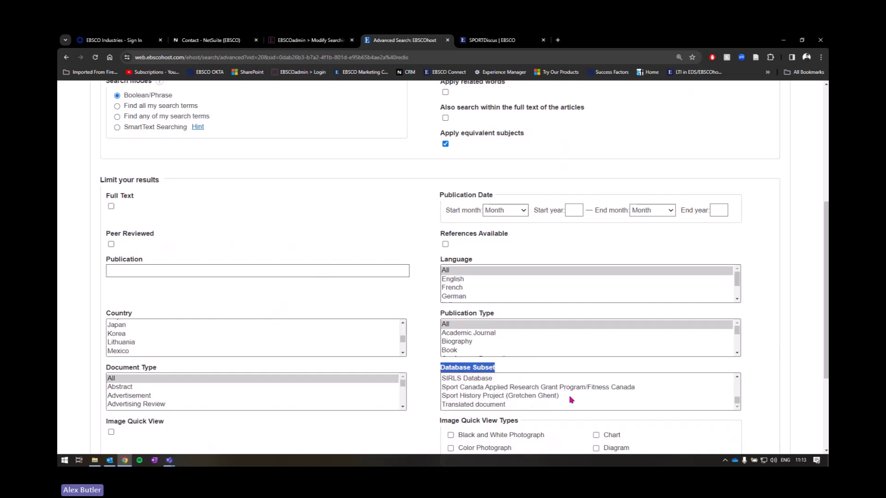
scroll(529, 383, down, 1)
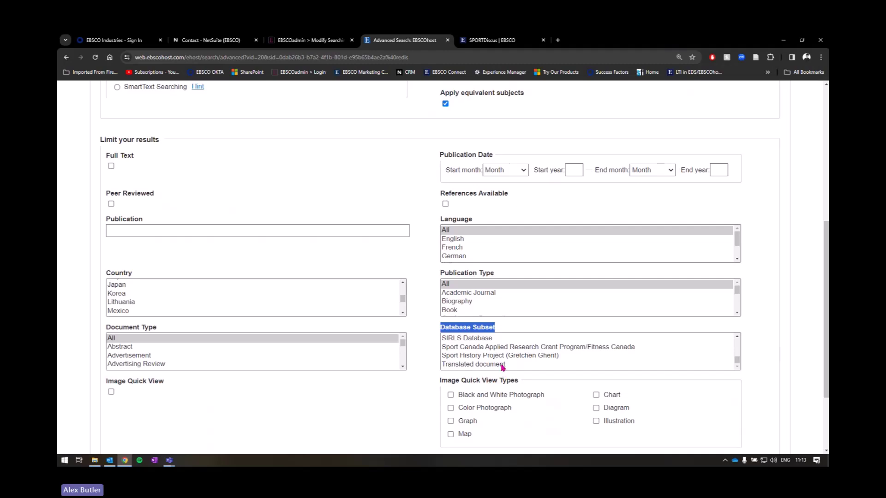
scroll(508, 367, up, 3)
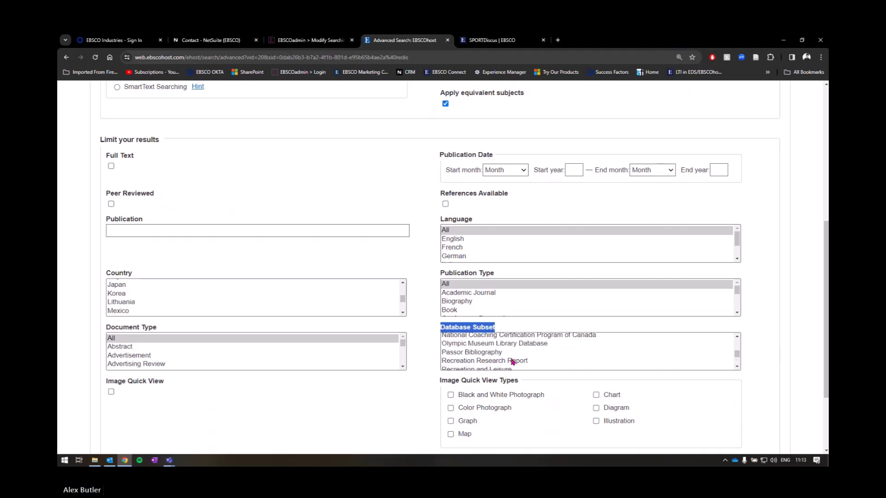
click(522, 362)
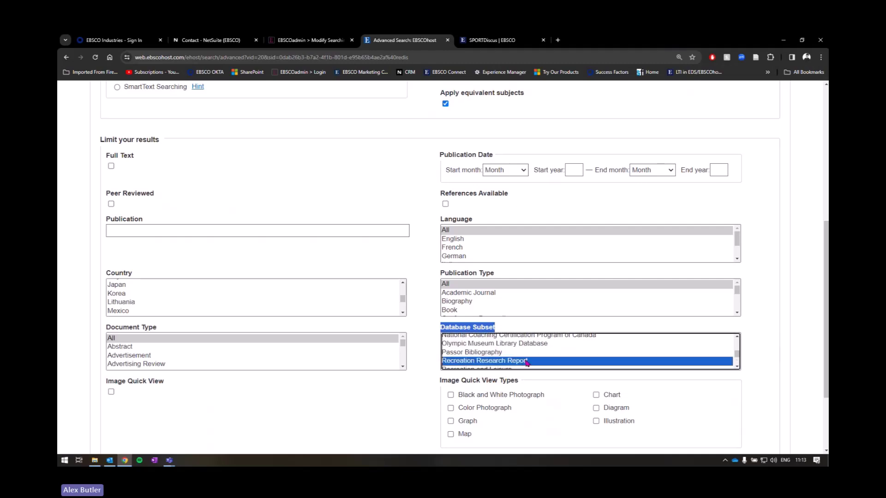
key(ctrl)
scroll(554, 352, up, 3)
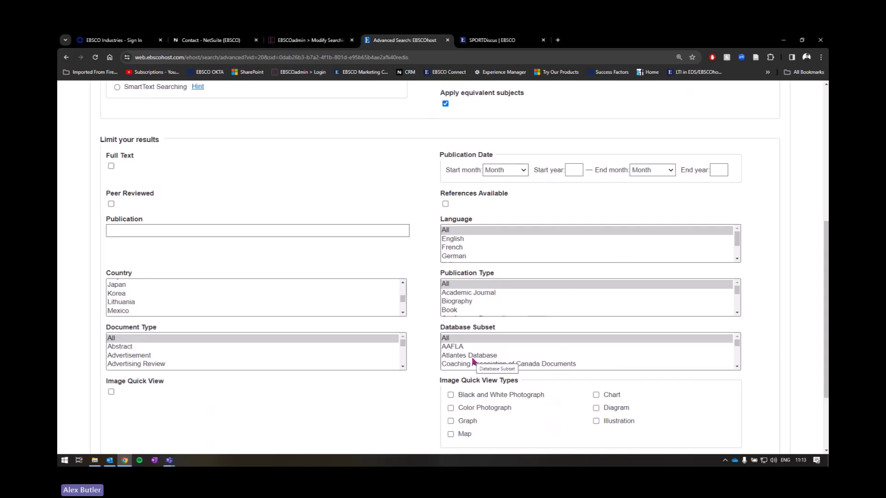
scroll(609, 194, up, 2)
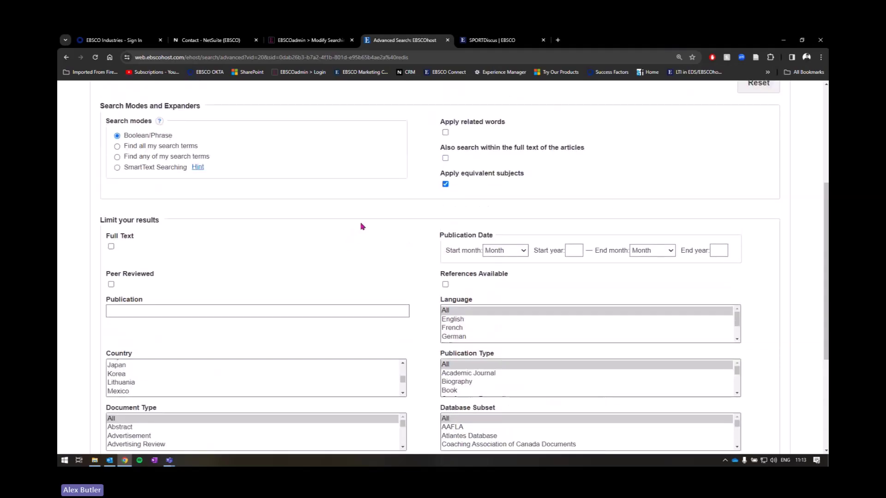
Step: Enter cryotherapy OR cold therapy in the first search row
scroll(429, 247, up, 5)
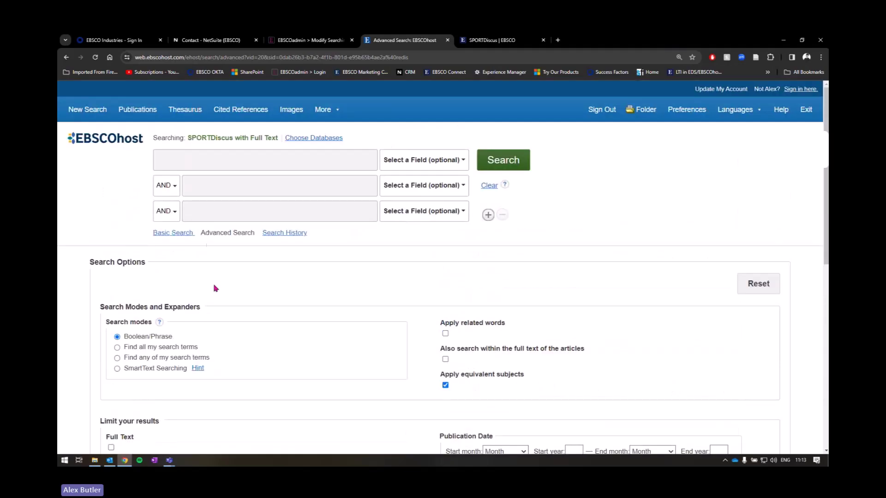
click(224, 158)
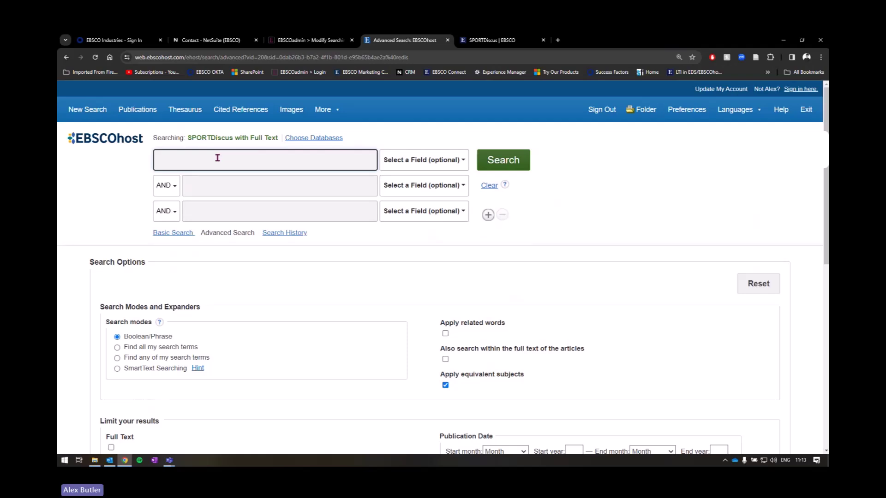
text(cryotherapy)
click(424, 159)
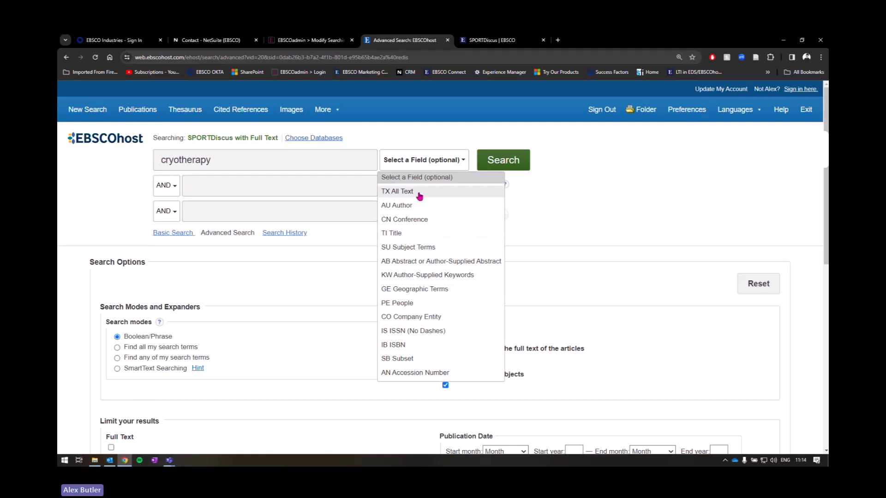
click(418, 179)
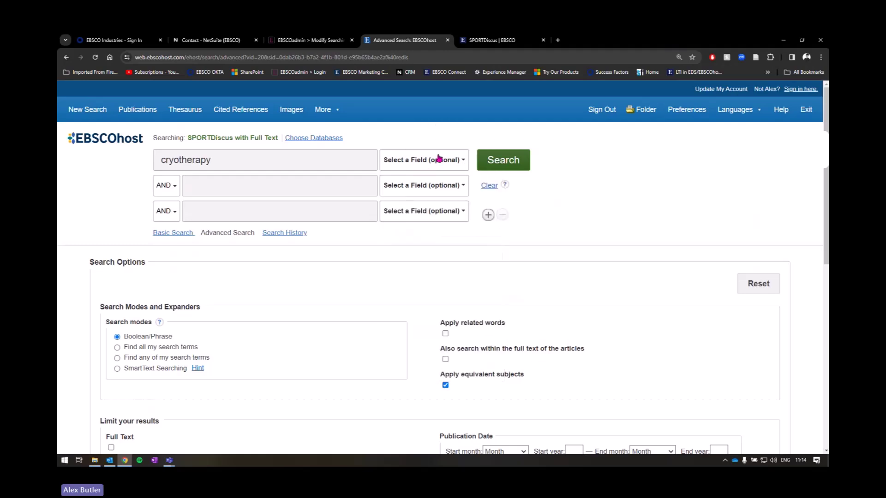
click(340, 162)
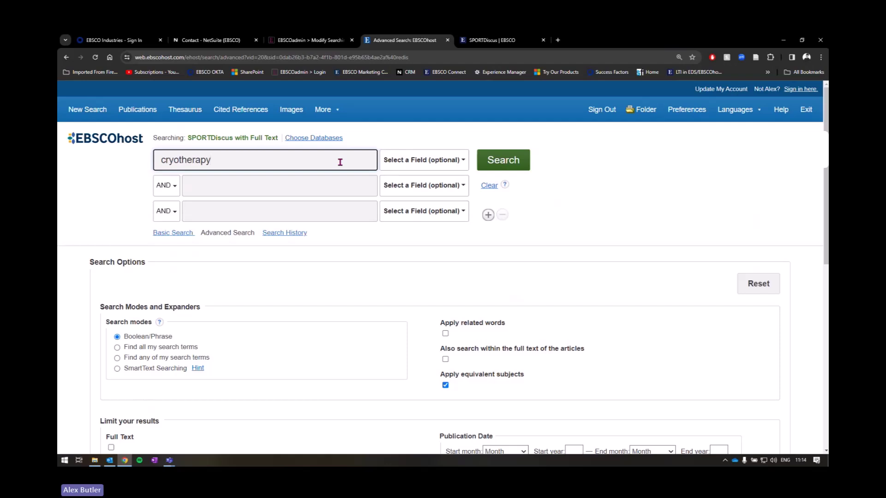
text(OR teh)
key(BackSpace)
text(cold therapy)
Step: Quote the phrase and truncate both terms to read cryotherap* OR "cold therap*"
click(230, 164)
text(")
click(298, 160)
text(")
click(211, 160)
key(BackSpace)
text(*)
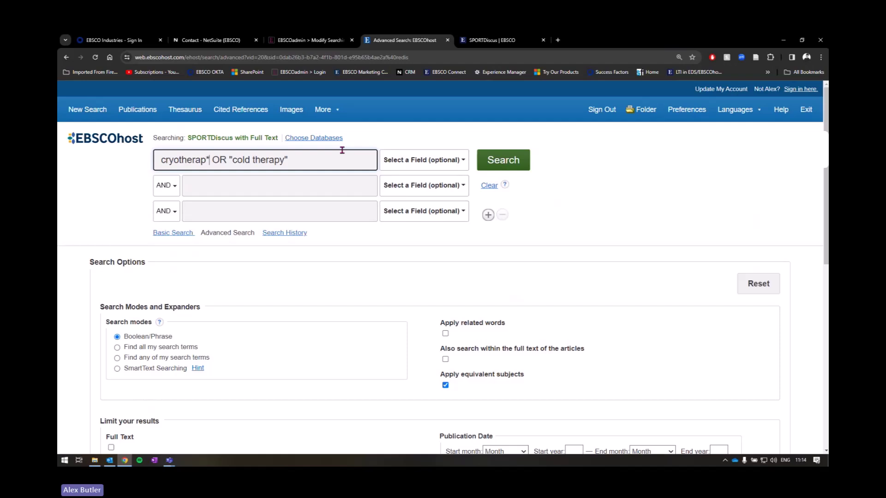
click(289, 159)
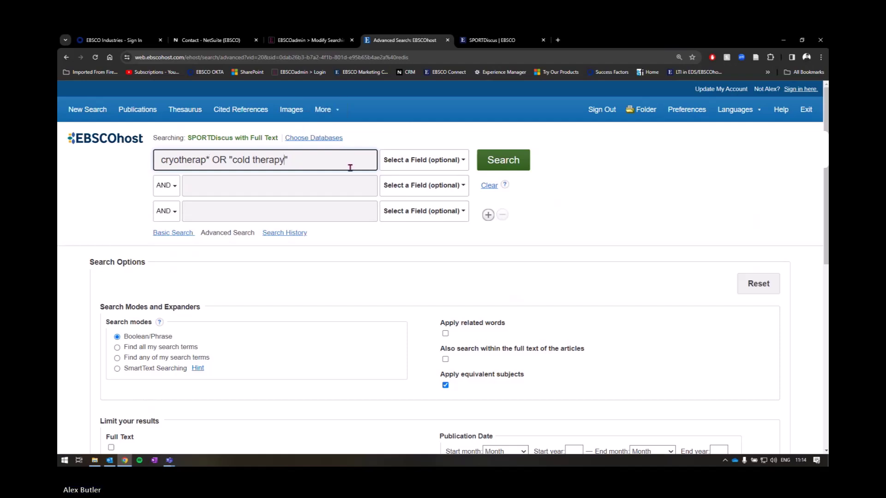
key(BackSpace)
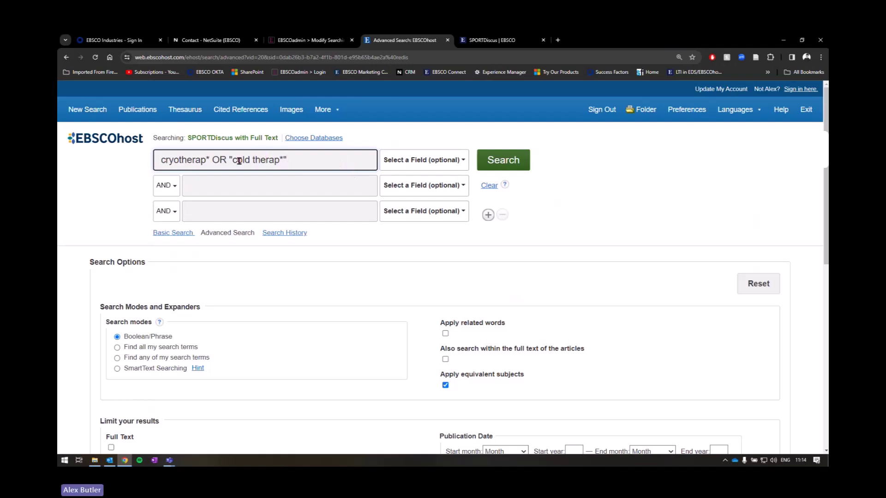
drag(230, 159, 287, 160)
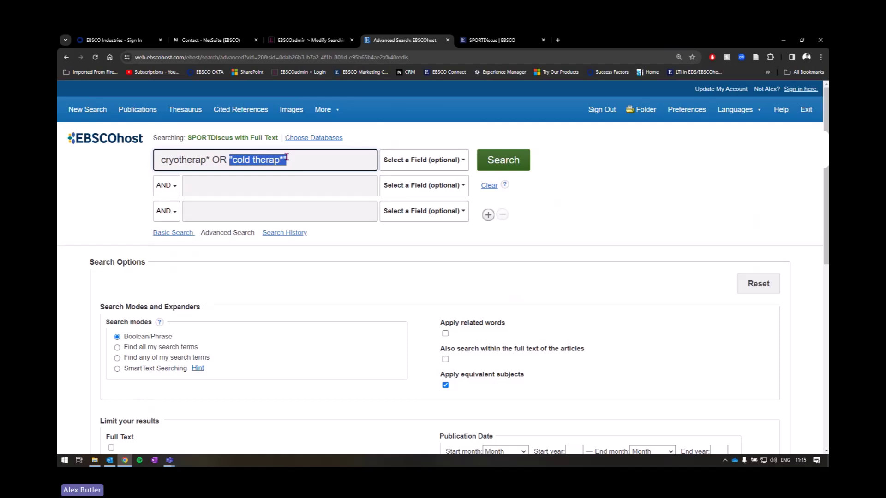
Step: Limit row 1 to TI Title and paste the same query into row 2
click(297, 158)
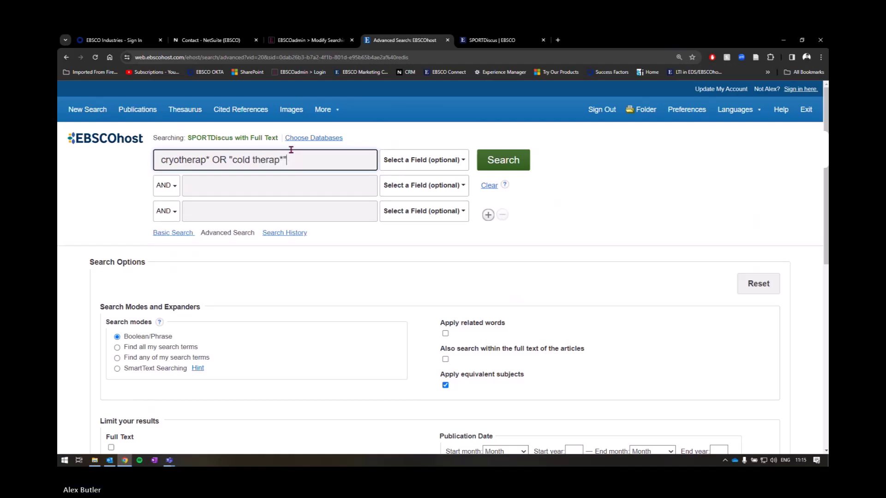
click(419, 161)
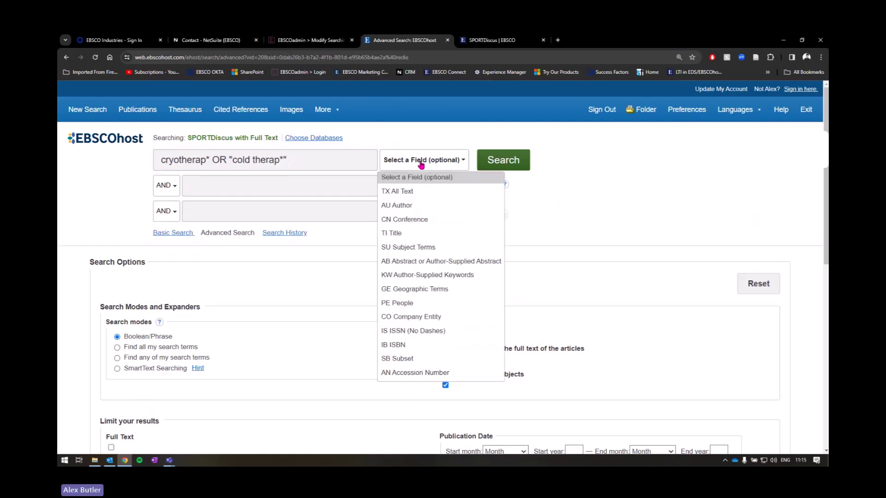
click(396, 233)
click(295, 185)
text(cryotherap* OR "cold therap*")
Step: Join row 2 with OR in AB Abstract and run the search, returning 946 results
click(166, 188)
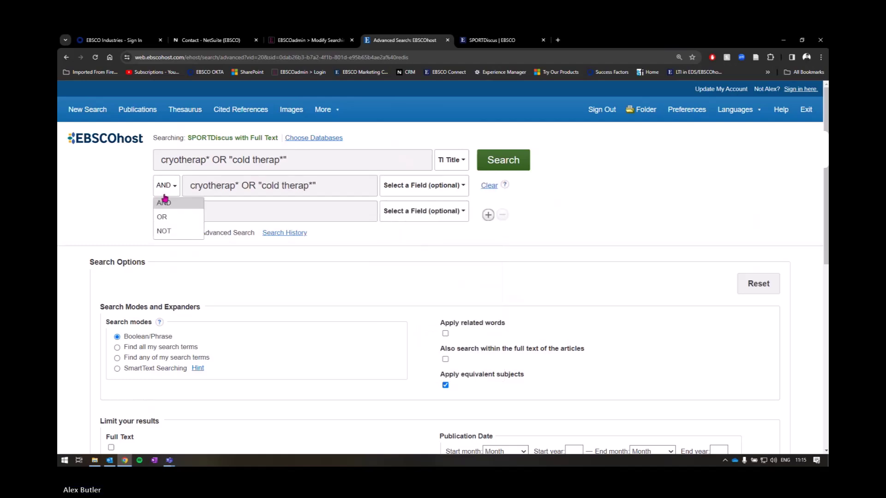
click(168, 217)
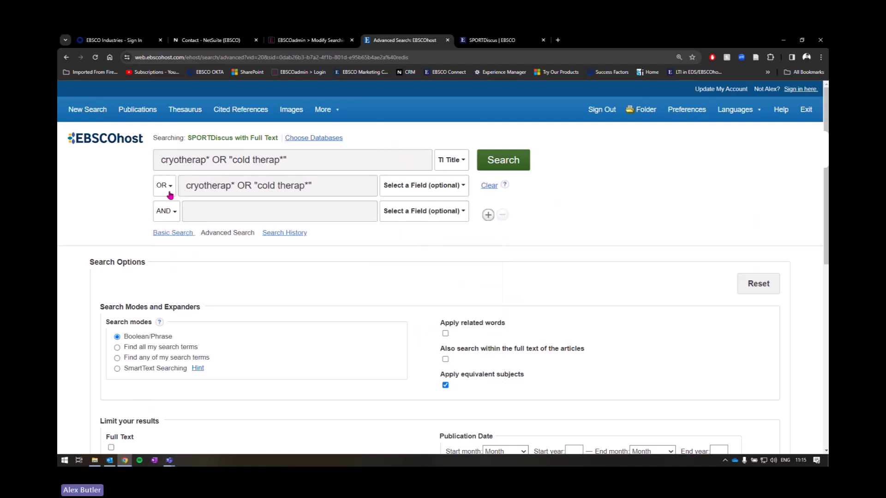
click(438, 187)
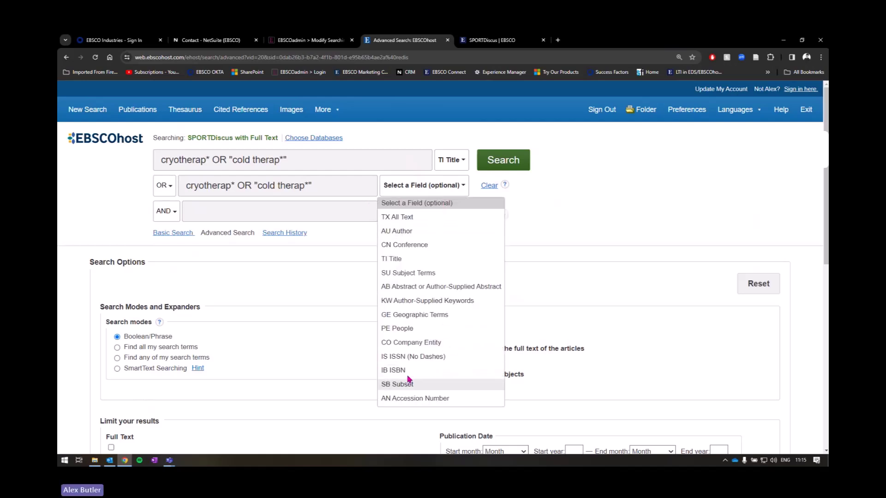
click(420, 283)
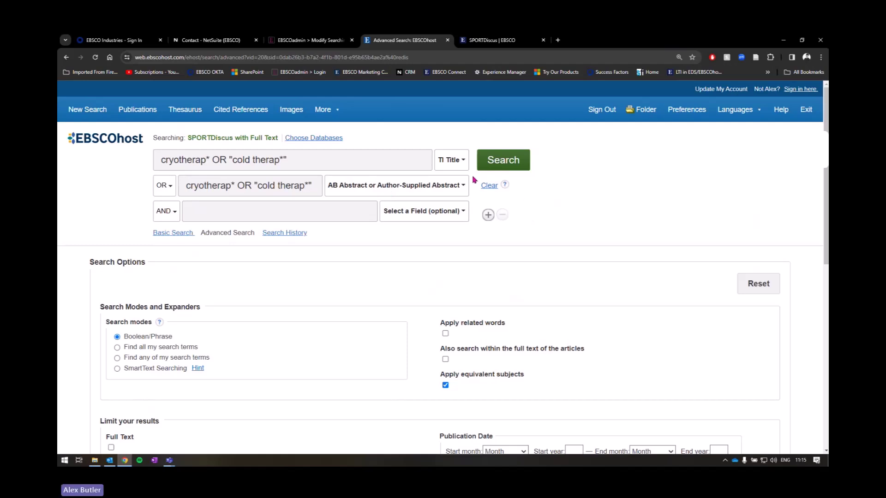
click(514, 159)
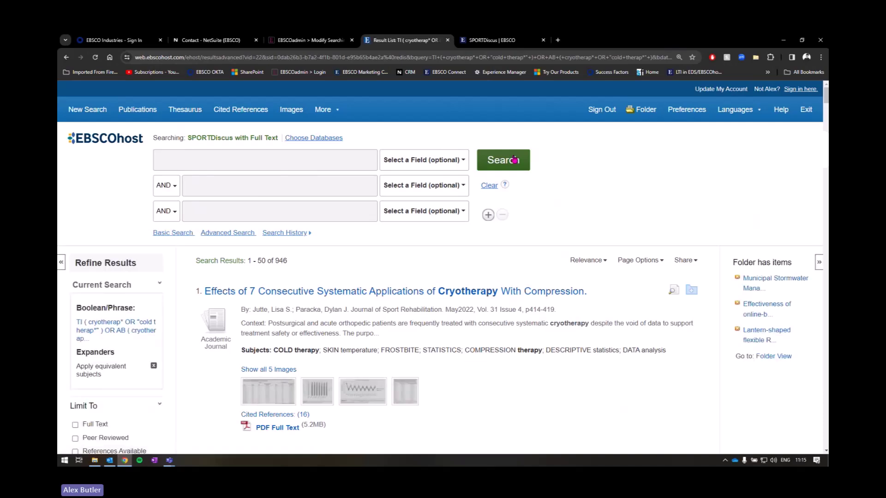
scroll(514, 159, down, 3)
scroll(415, 174, up, 3)
drag(272, 260, 295, 263)
scroll(540, 271, down, 5)
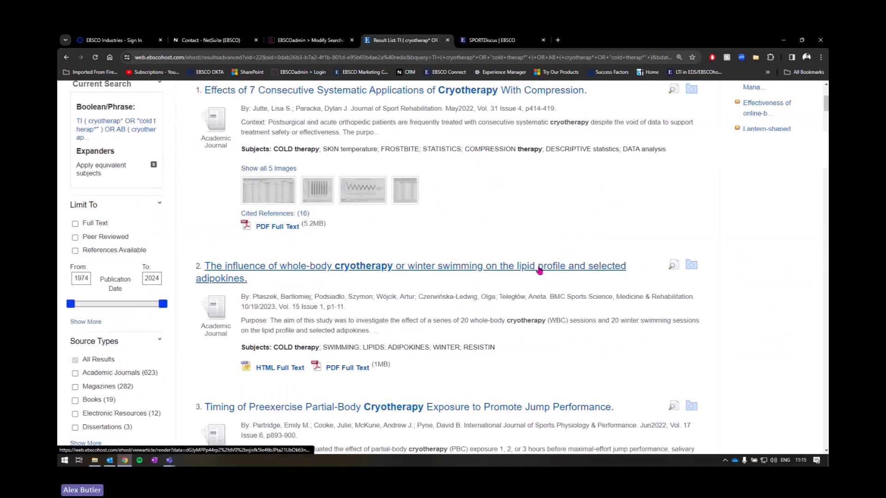
scroll(538, 269, up, 2)
scroll(502, 265, down, 5)
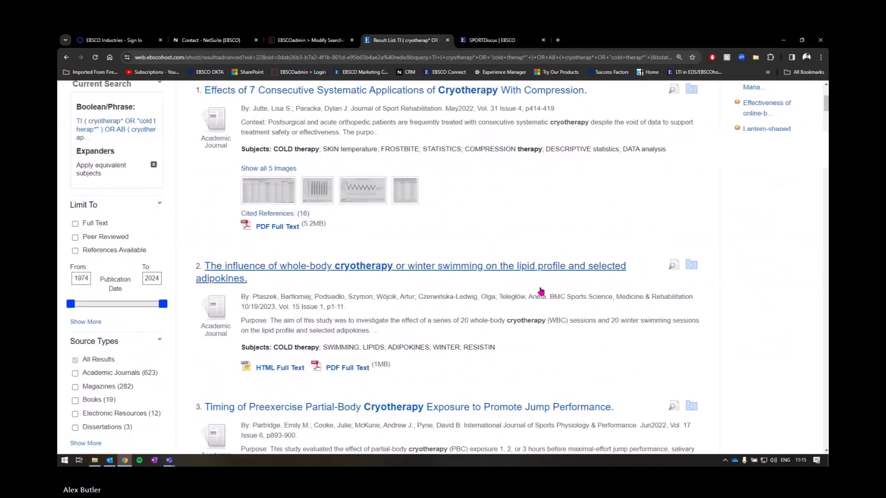
scroll(535, 284, up, 2)
scroll(462, 254, down, 4)
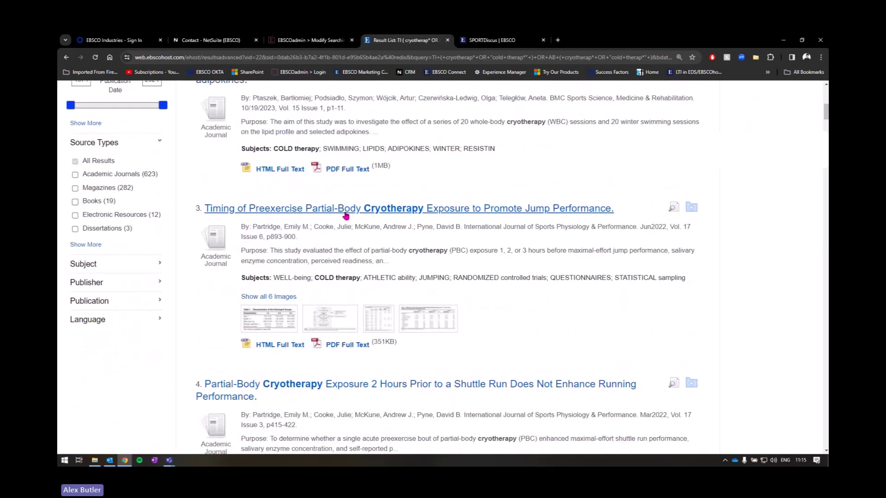
scroll(369, 203, up, 3)
scroll(398, 184, down, 1)
scroll(397, 185, down, 3)
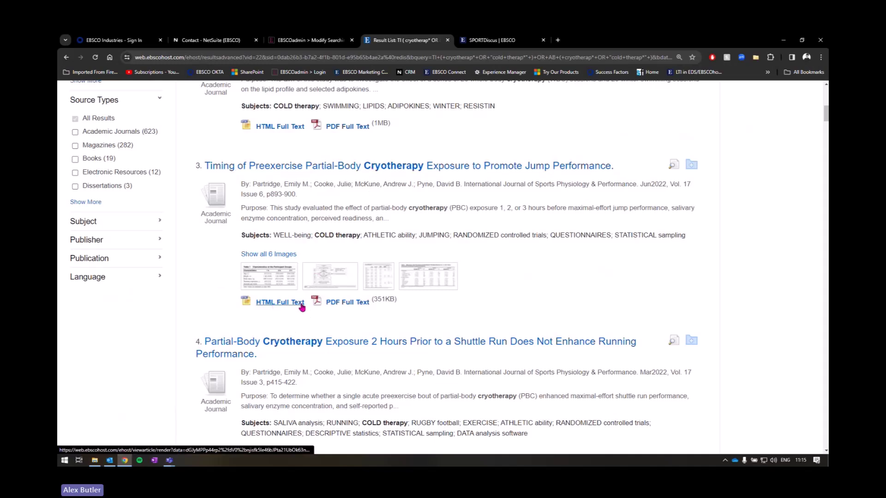
click(270, 303)
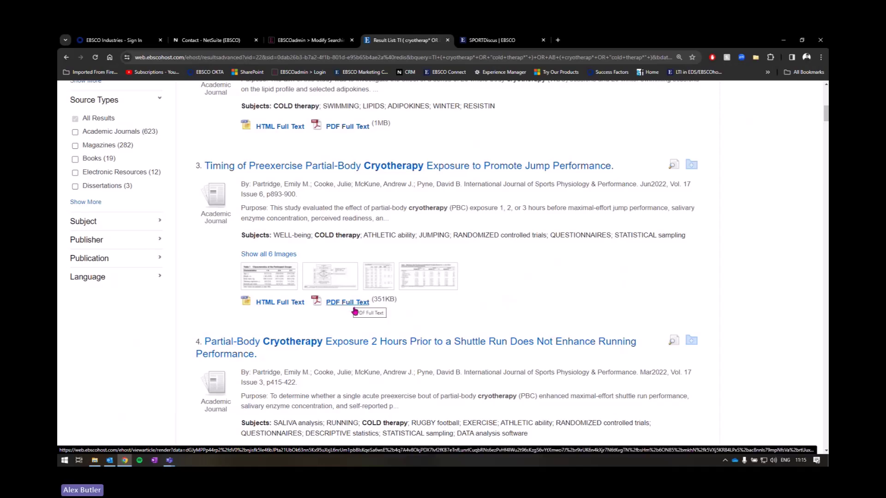
click(288, 304)
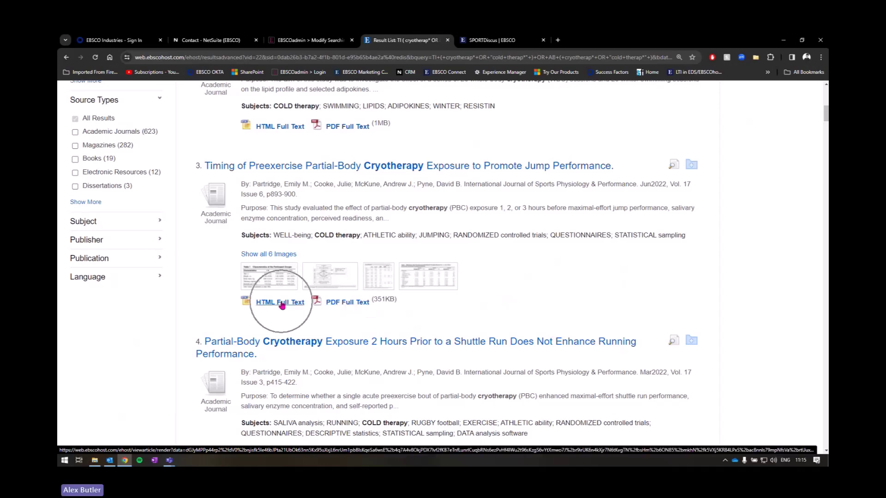
scroll(319, 287, down, 2)
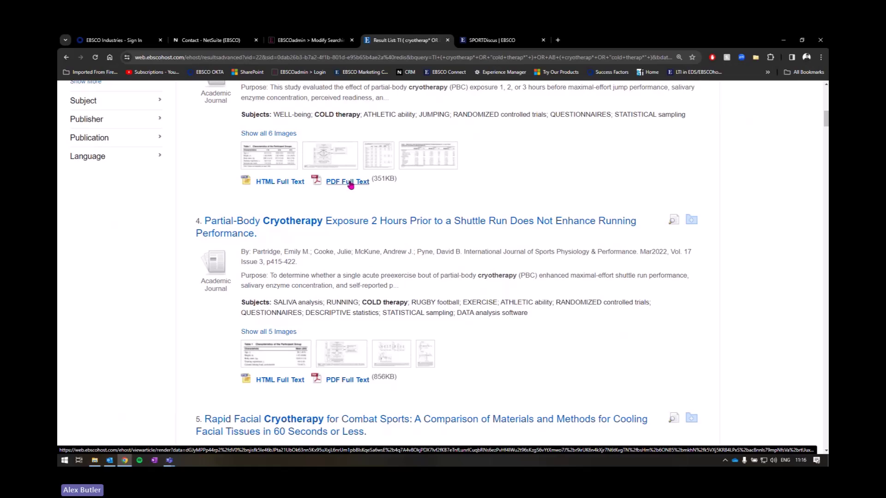
scroll(282, 194, up, 1)
Step: Open result 3's full-text record, briefly play the Listen read-aloud, then close the player
click(289, 127)
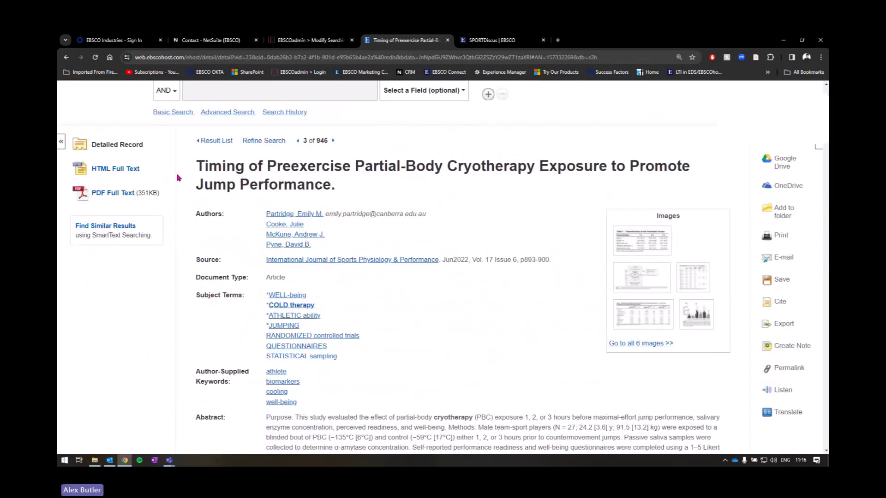
scroll(312, 230, down, 5)
scroll(312, 231, down, 7)
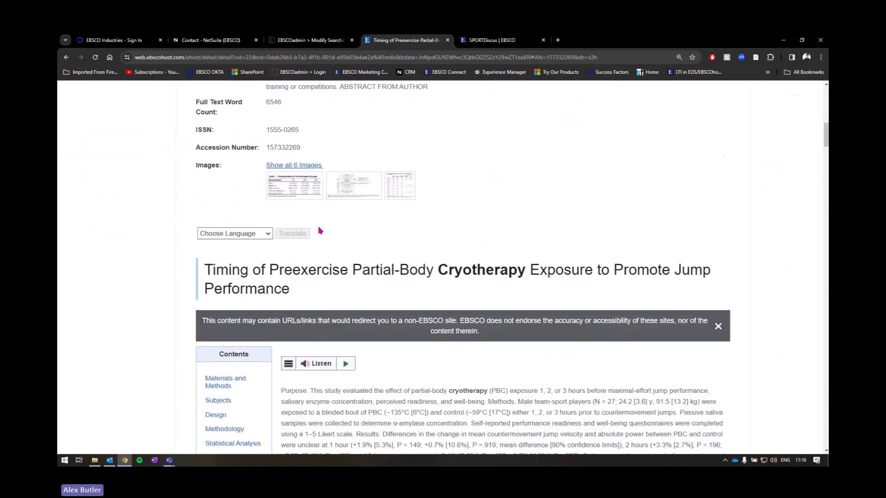
drag(204, 186, 295, 213)
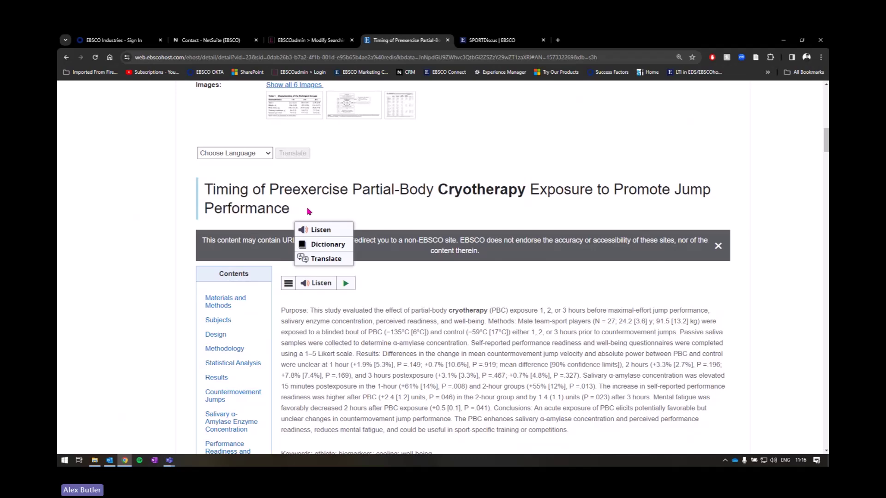
click(346, 283)
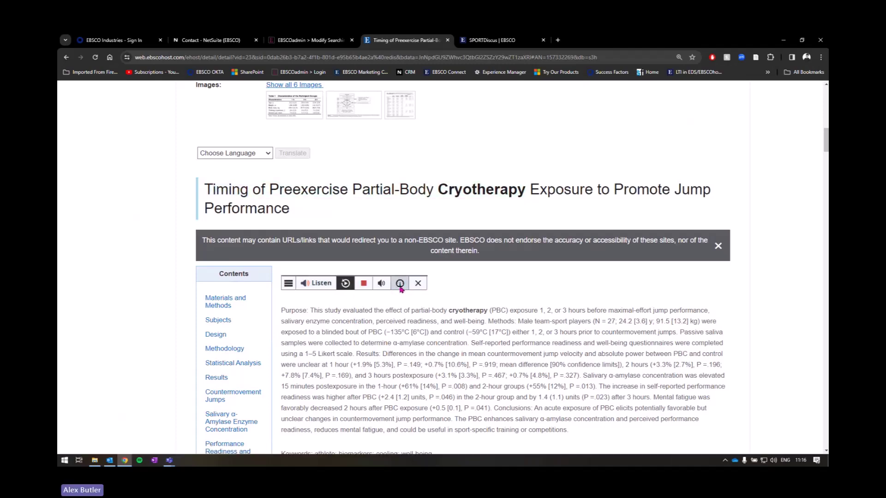
click(417, 284)
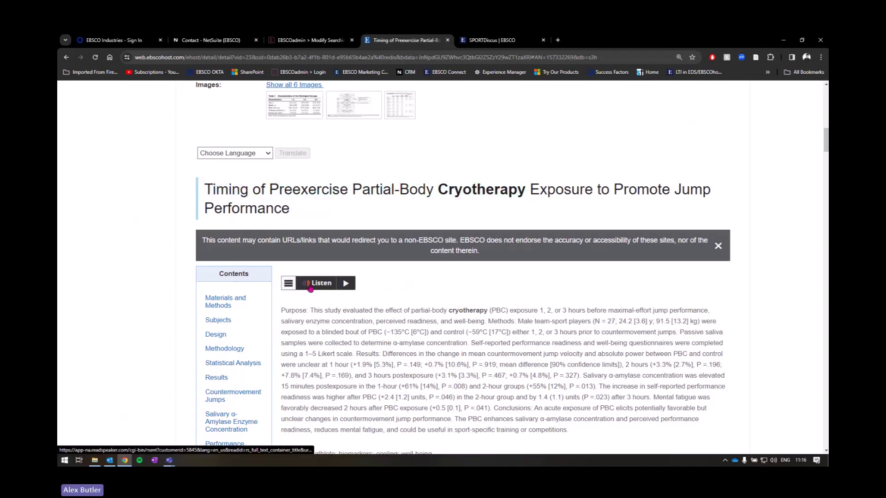
scroll(258, 230, up, 2)
Step: Pick Suomi in the Choose Language translation dropdown
click(236, 234)
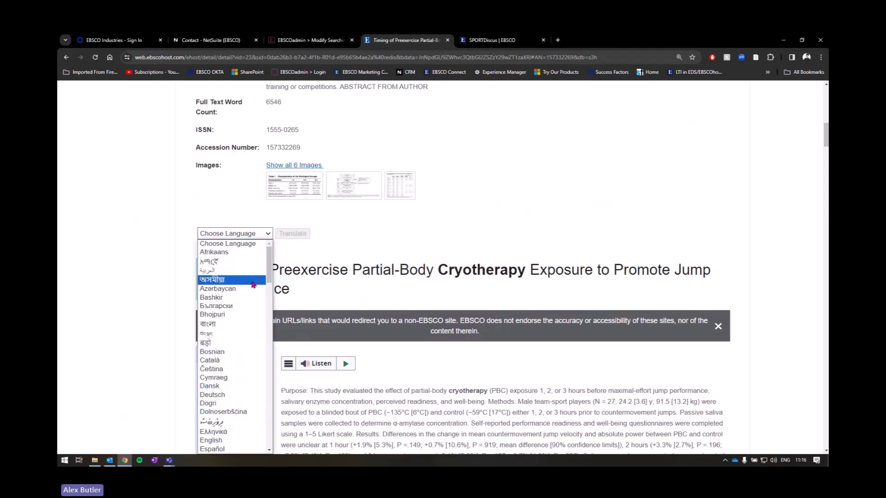
key(s)
scroll(236, 369, down, 2)
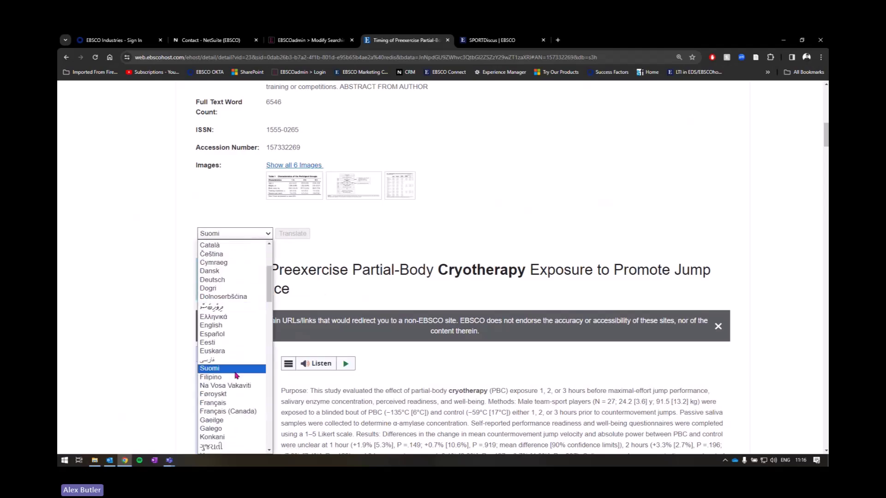
click(233, 369)
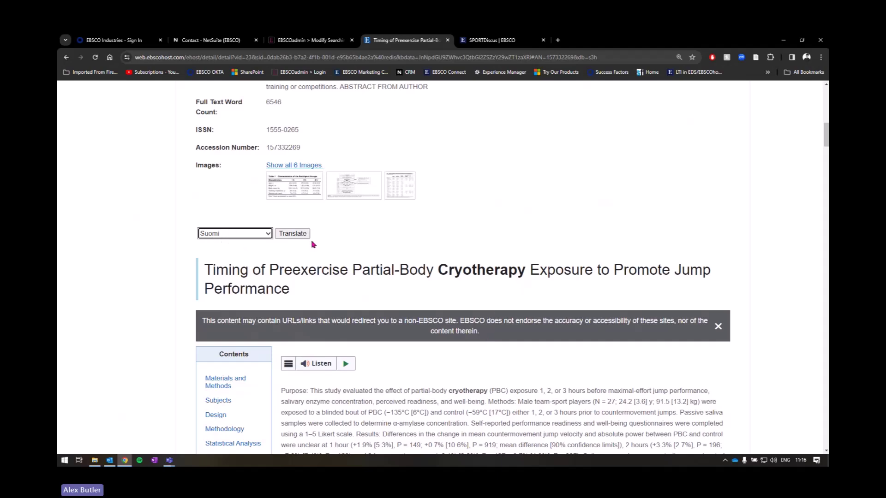
key(ctrl)
scroll(341, 242, down, 1)
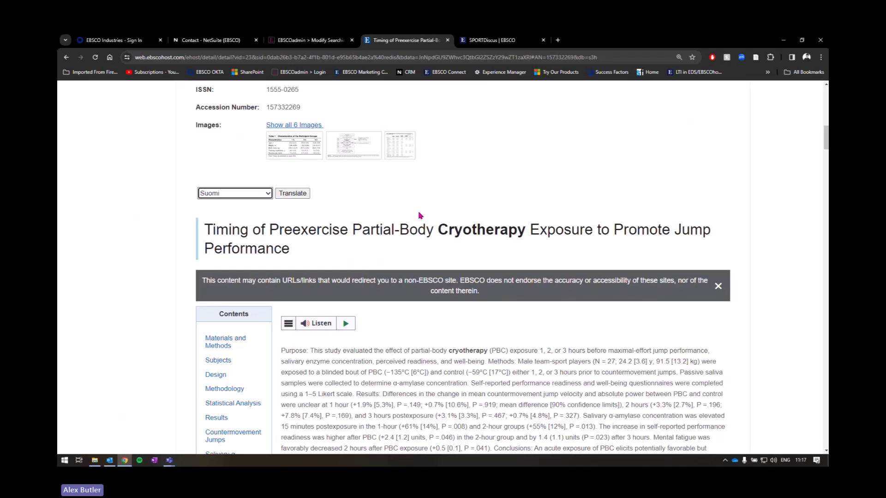
scroll(419, 214, down, 3)
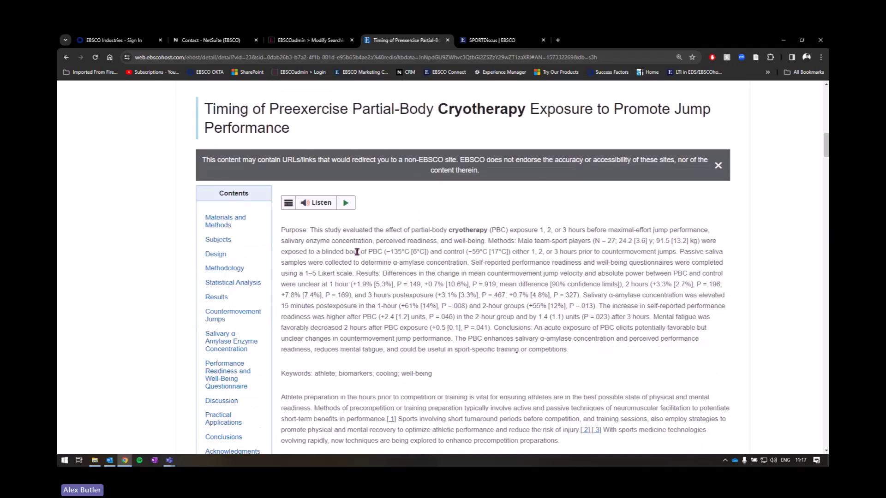
scroll(378, 252, up, 2)
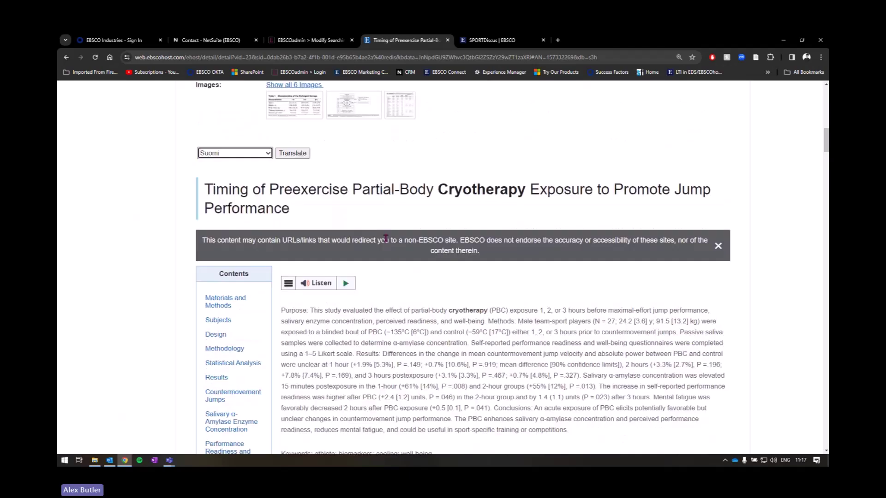
scroll(385, 239, up, 1)
Step: Change the translation language to Svenska and return to the top of the record
click(234, 193)
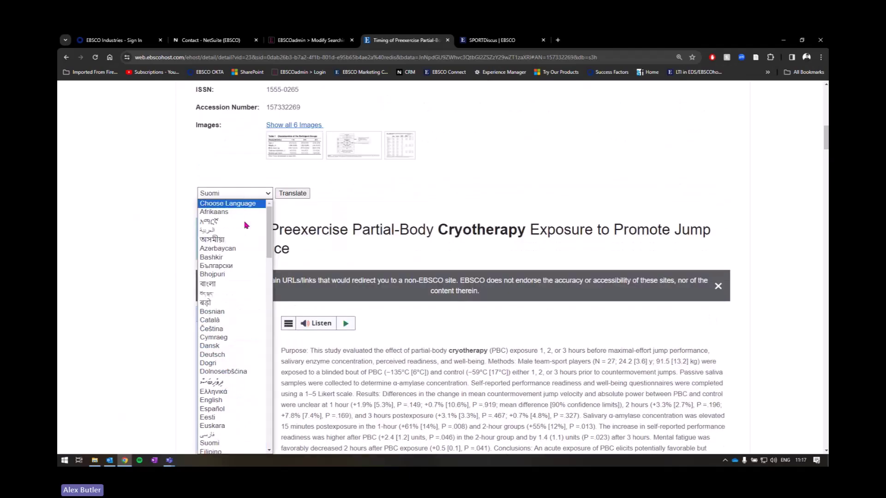
scroll(247, 256, down, 3)
scroll(253, 265, down, 10)
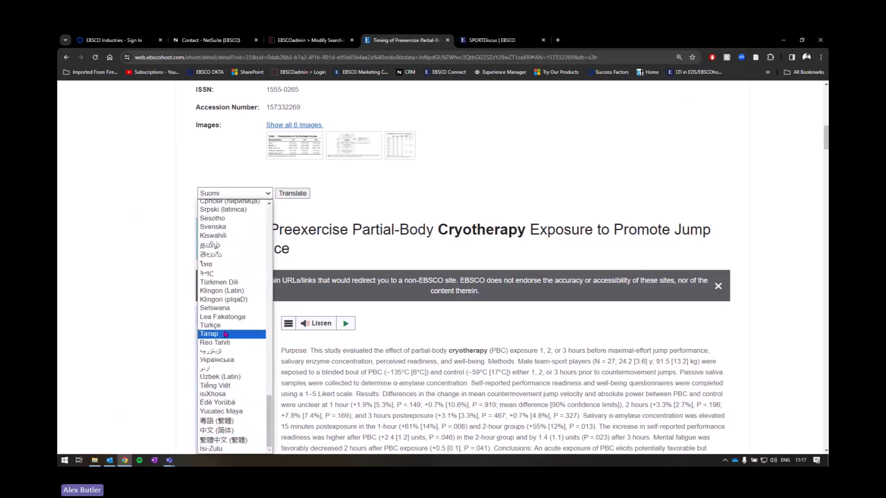
scroll(226, 327, up, 10)
key(Down)
key(Down)
key(Down)
key(Down)
key(Down)
key(Down)
key(Down)
key(Down)
key(Down)
key(Down)
key(Down)
key(Down)
key(Down)
key(Down)
key(Down)
key(Down)
key(Down)
key(Down)
key(Down)
key(Down)
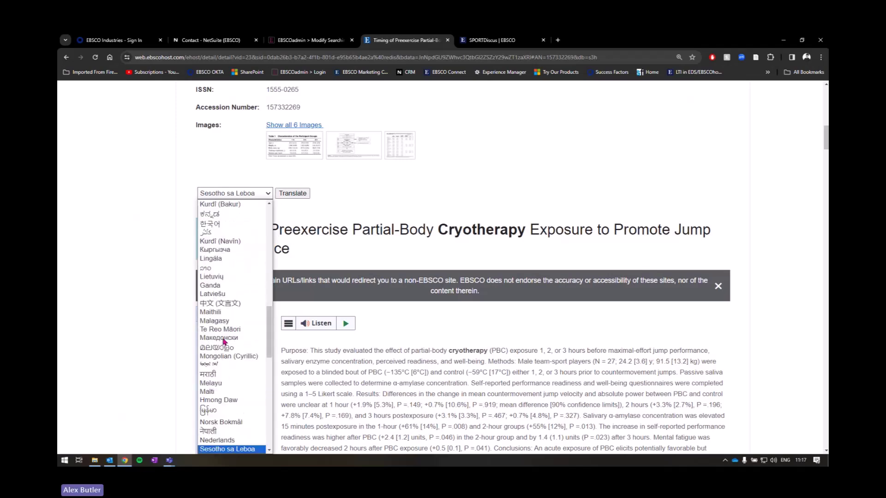
key(Down)
key(Down)
key(Down)
key(Down)
key(Down)
key(Down)
key(Down)
key(Down)
key(Down)
key(Down)
key(Down)
key(Down)
key(Down)
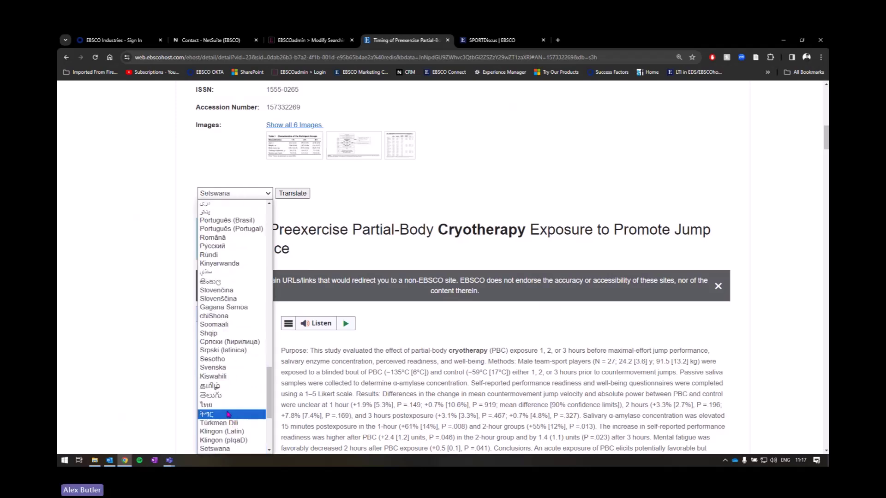
click(225, 367)
key(ctrl)
scroll(307, 206, up, 11)
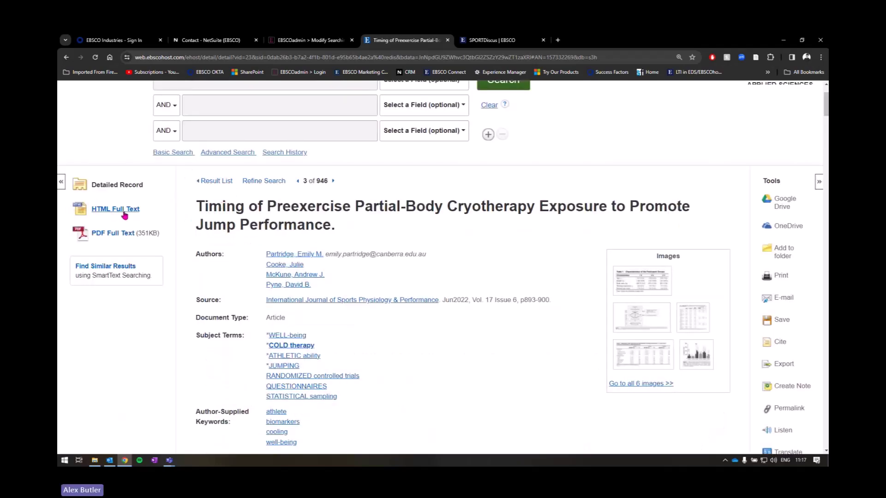
Step: Limit the cryotherapy results to publication dates 2011–2024, cutting them from 946 to 468
key(ctrl)
key(ctrl)
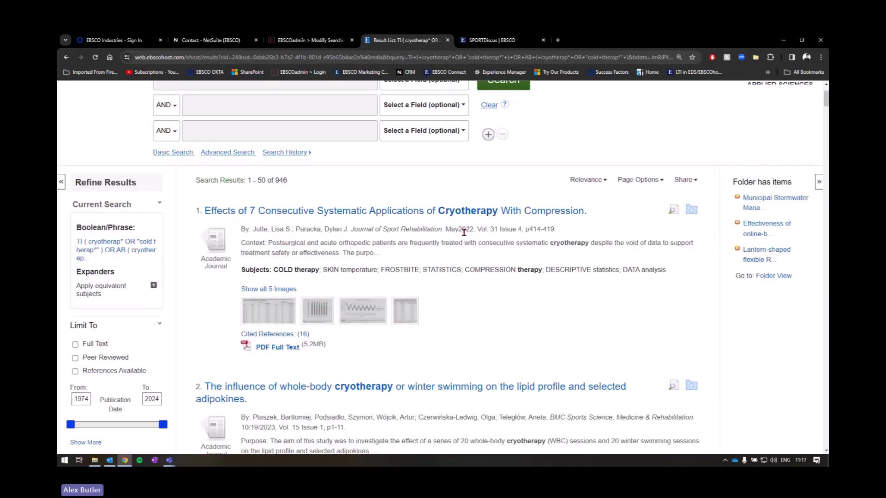
key(ctrl)
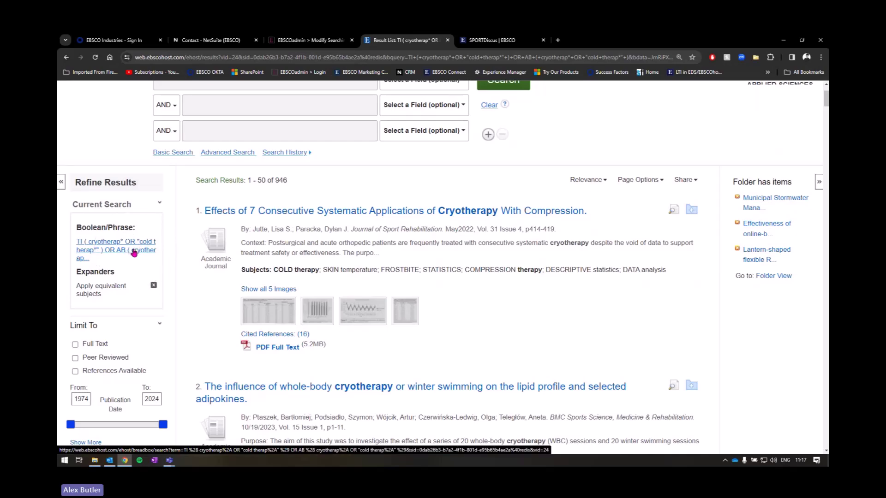
scroll(134, 253, down, 2)
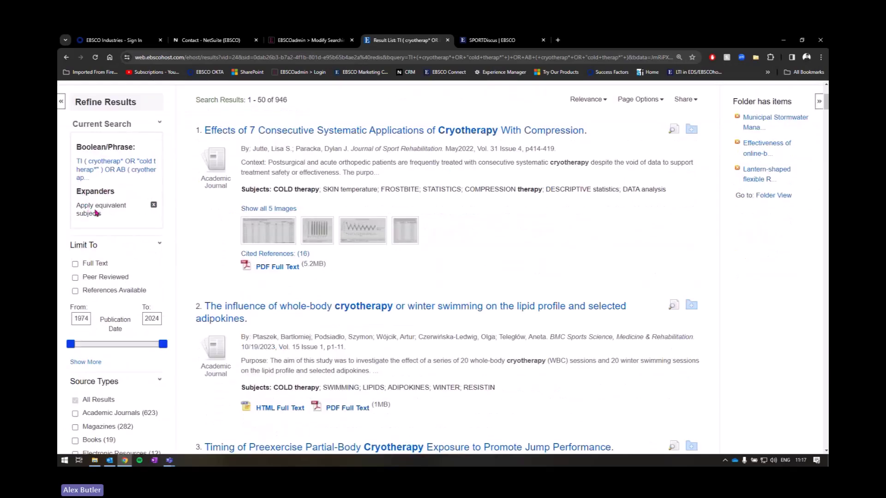
scroll(97, 217, down, 2)
scroll(117, 258, down, 2)
scroll(102, 246, up, 2)
drag(72, 268, 140, 266)
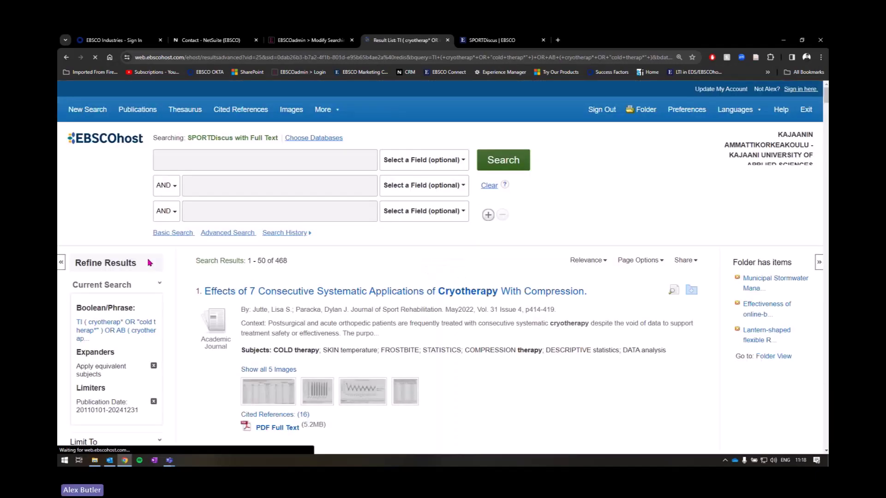
Step: Expand the Subject facet in Refine Results to show the subject filters
scroll(166, 240, down, 5)
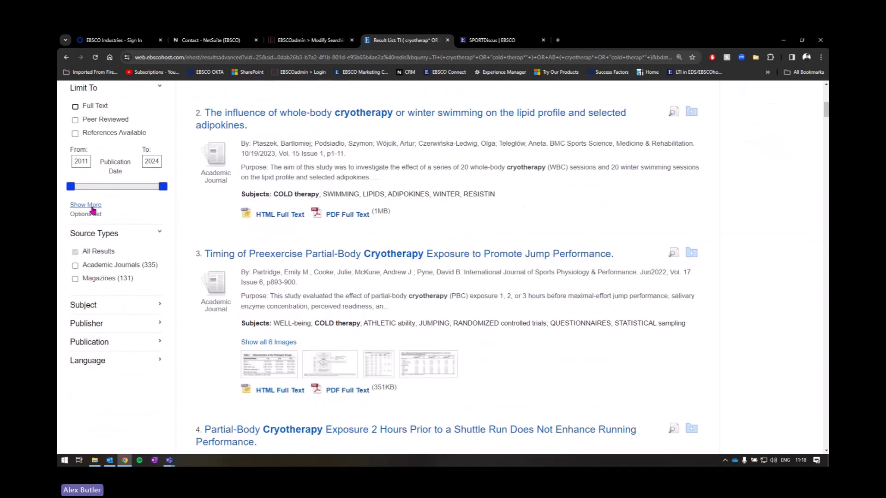
scroll(124, 224, down, 1)
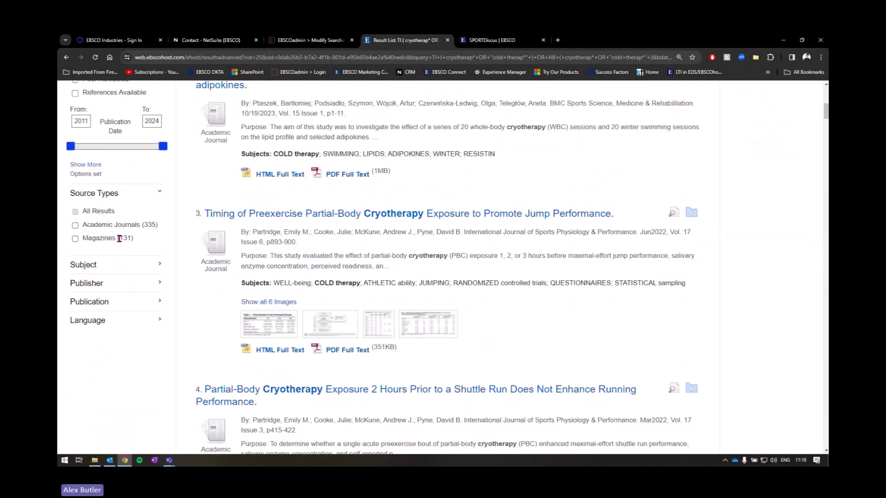
scroll(125, 269, down, 1)
click(126, 231)
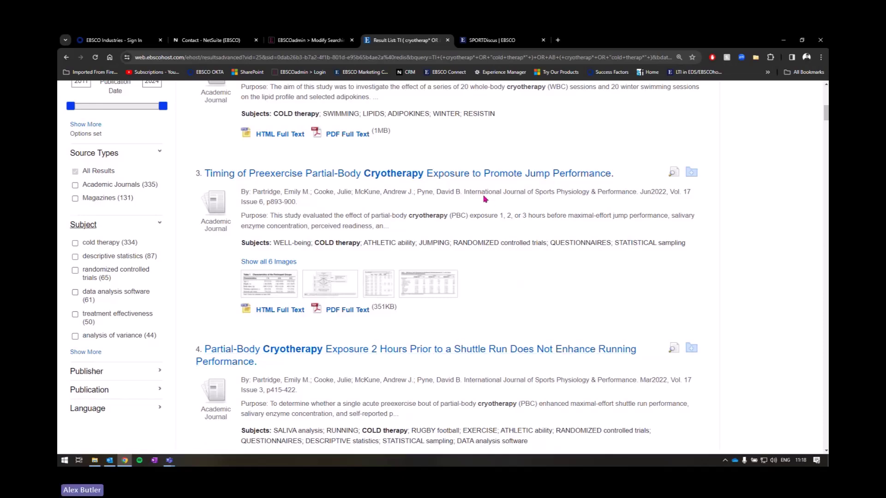
Step: Filter the results by the randomized controlled trials subject, leaving 65 articles
scroll(492, 179, up, 1)
scroll(490, 174, down, 1)
click(74, 271)
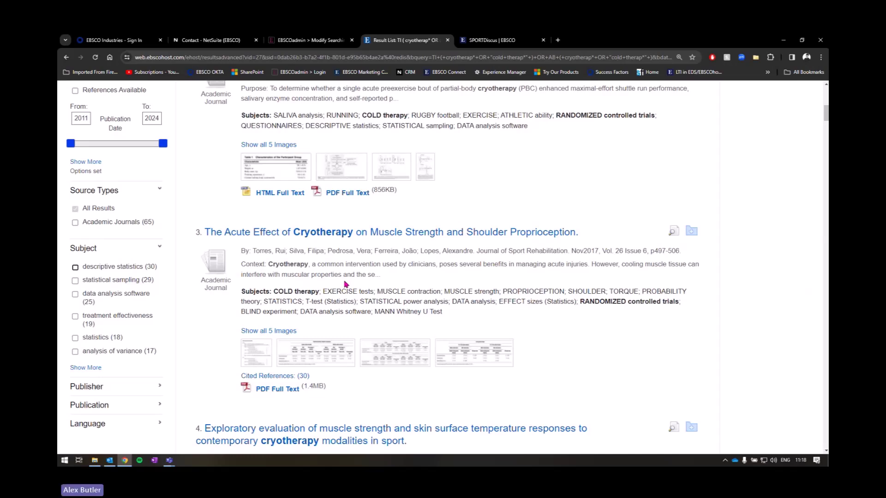
scroll(569, 272, up, 2)
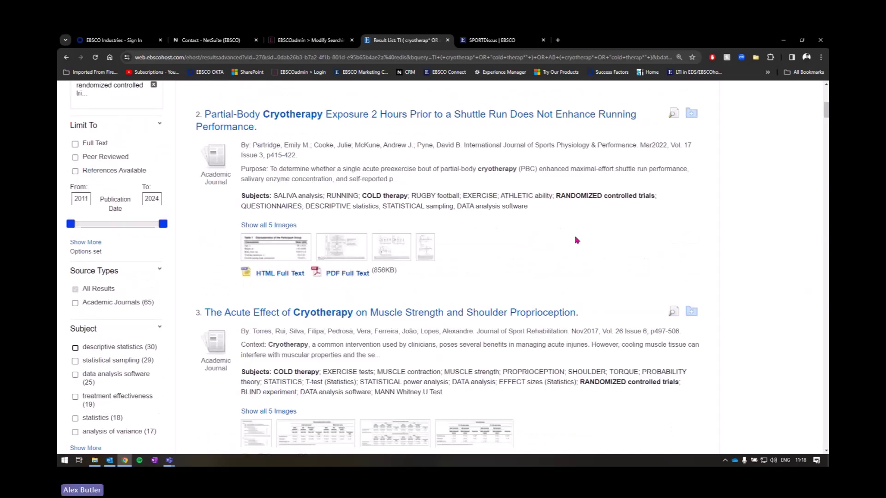
scroll(601, 269, down, 2)
drag(581, 302, 680, 303)
scroll(674, 313, up, 2)
scroll(669, 315, down, 2)
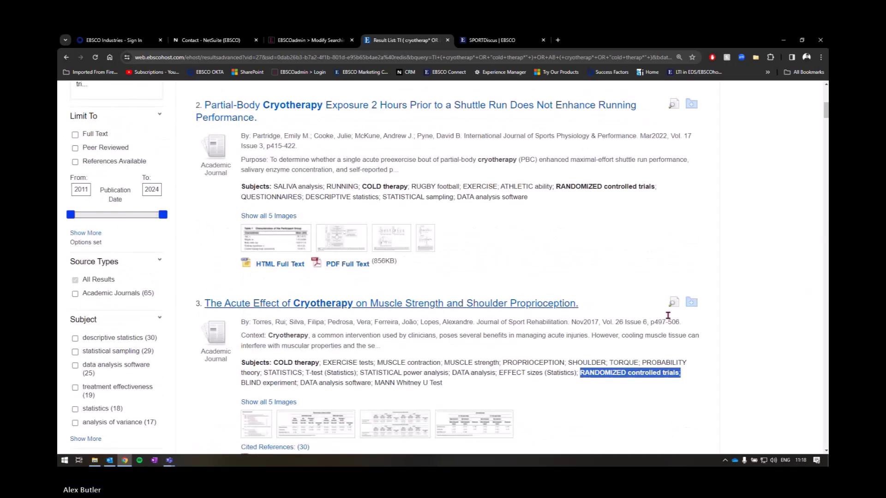
scroll(572, 282, down, 3)
scroll(575, 289, up, 2)
scroll(572, 290, down, 4)
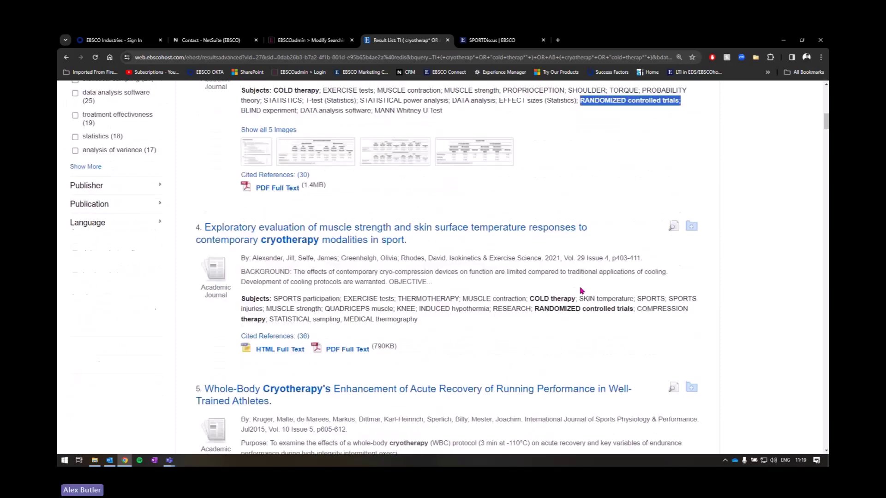
click(395, 228)
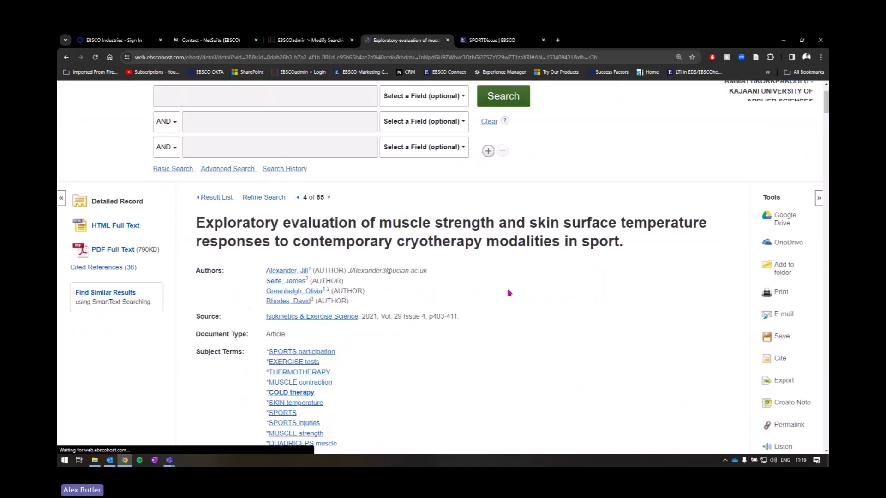
key(ctrl)
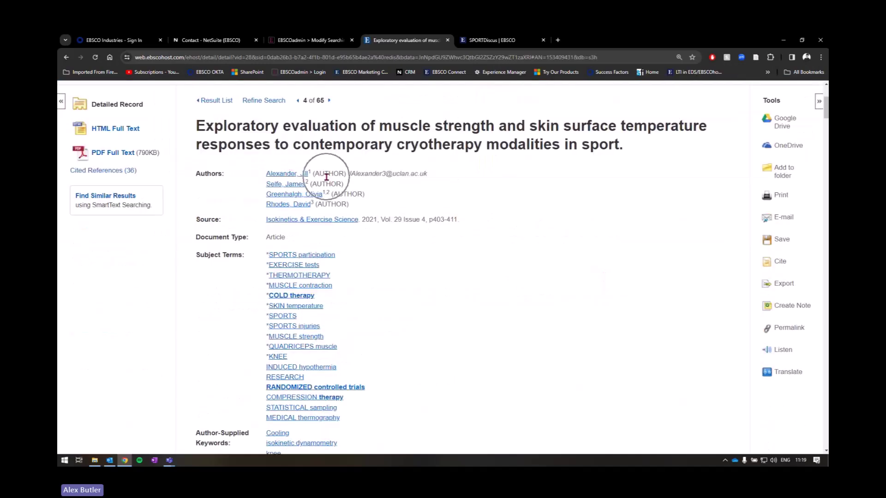
key(ctrl)
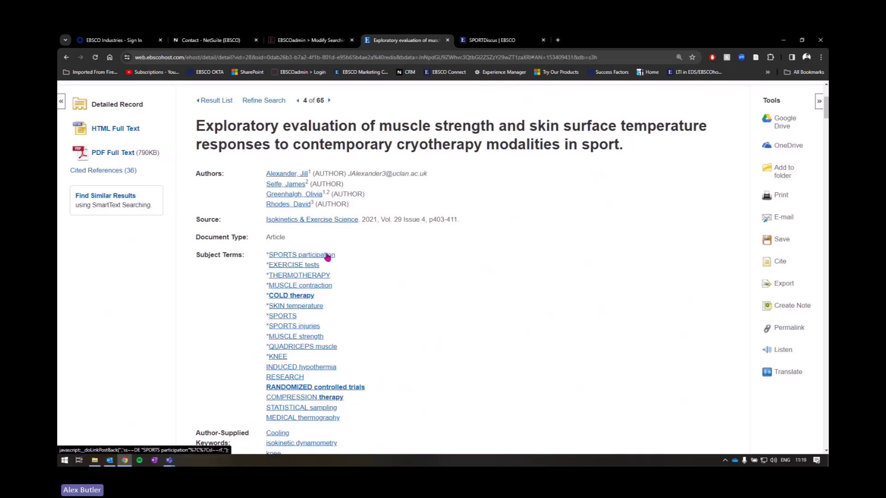
scroll(313, 313, up, 1)
scroll(312, 313, up, 1)
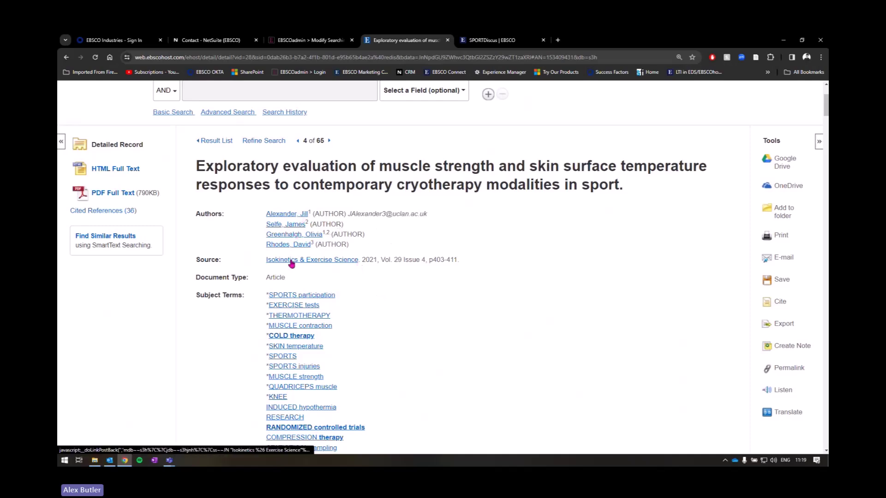
scroll(327, 362, down, 2)
scroll(329, 361, up, 1)
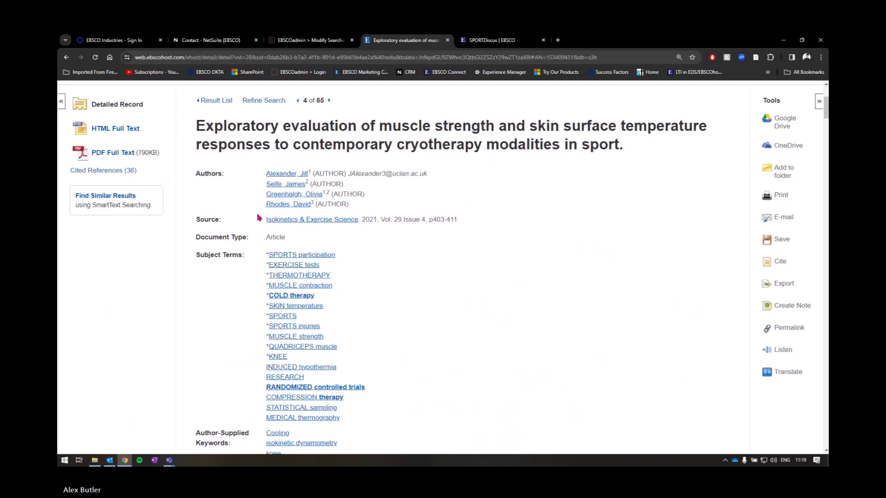
Step: Open the Publication Details page for the journal Isokinetics & Exercise Science
click(343, 222)
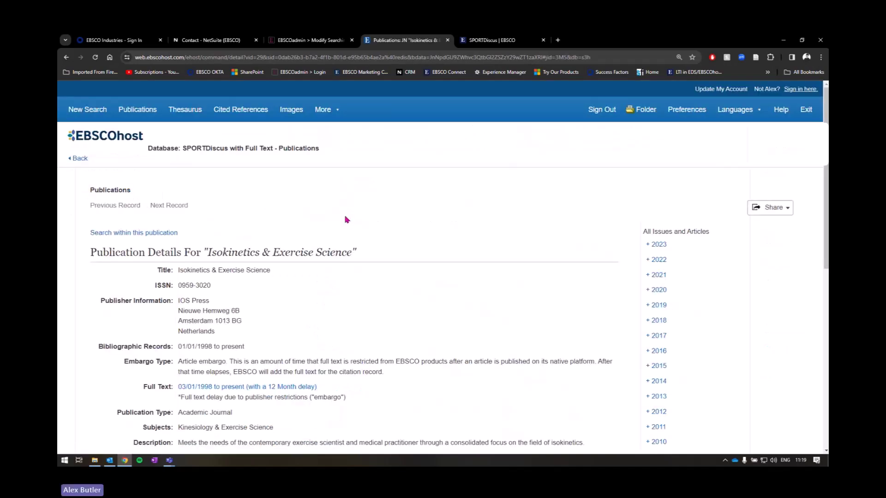
drag(217, 252, 352, 249)
click(355, 252)
Step: Expand the 2023, 2022 and 2021 issue lists to reveal Vol. 29, Issues 1–4
scroll(351, 292, down, 2)
click(657, 166)
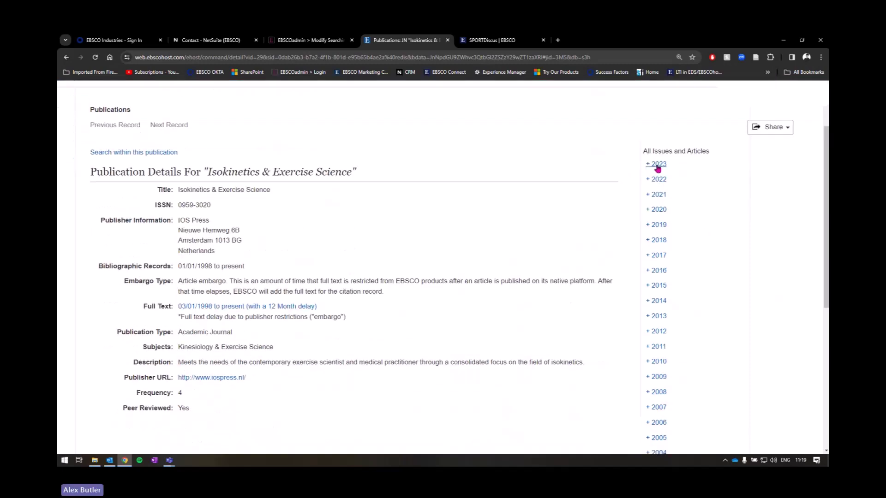
click(659, 179)
click(660, 270)
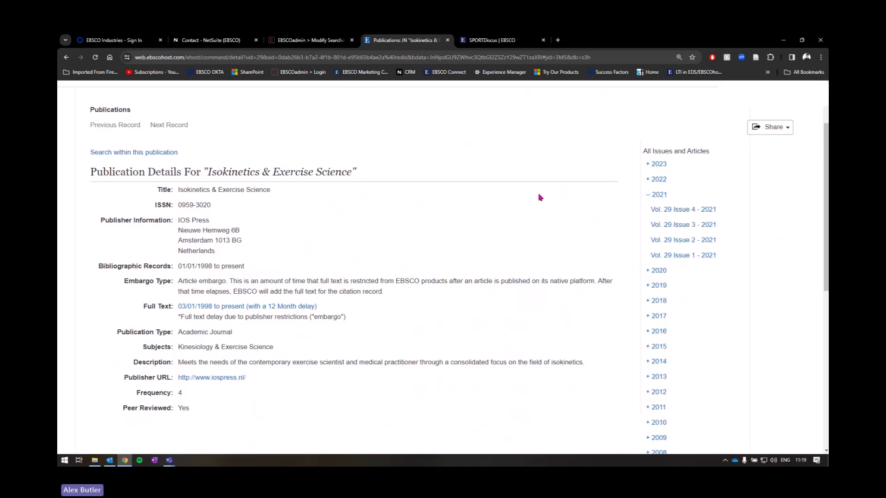
Step: Start a search within this publication, giving the JN "Isokinetics & Exercise Science" query
click(136, 153)
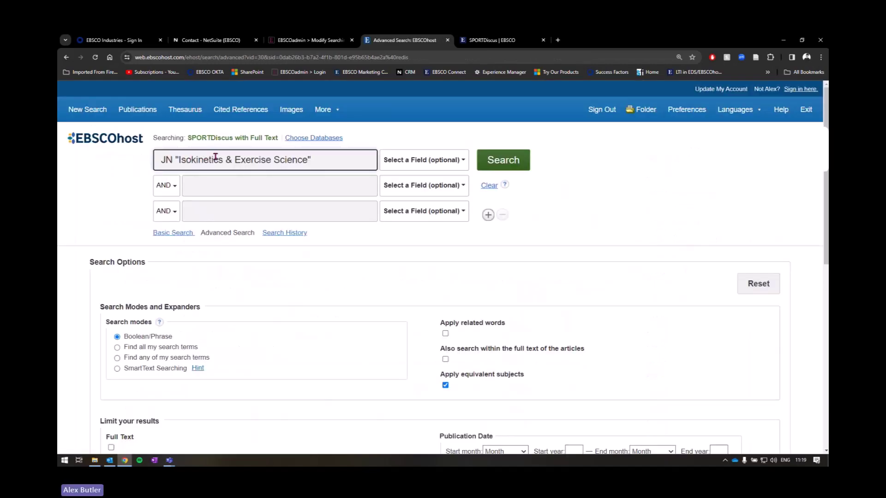
drag(164, 159, 348, 156)
click(349, 157)
double_click(168, 159)
click(259, 161)
Step: Enter cold therapy OR cryotherapy as the second search term
click(291, 192)
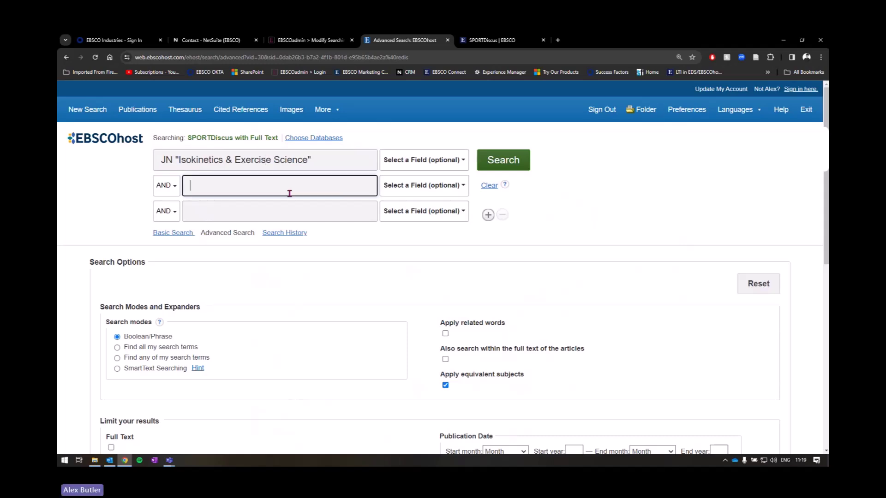
text(cold the)
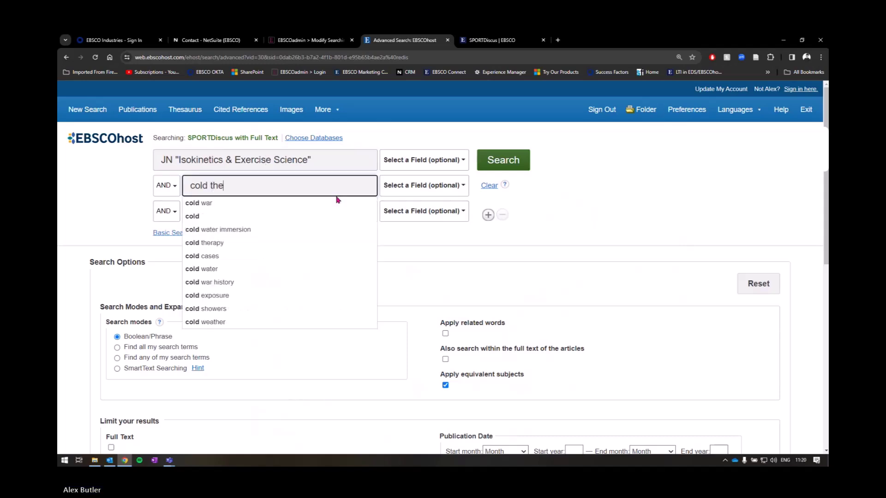
text(rapy OR cry)
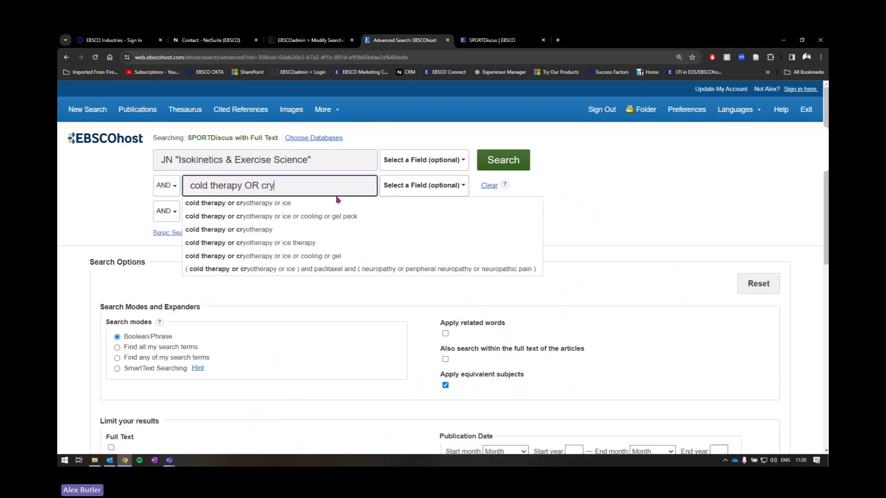
text(otherapy)
click(589, 200)
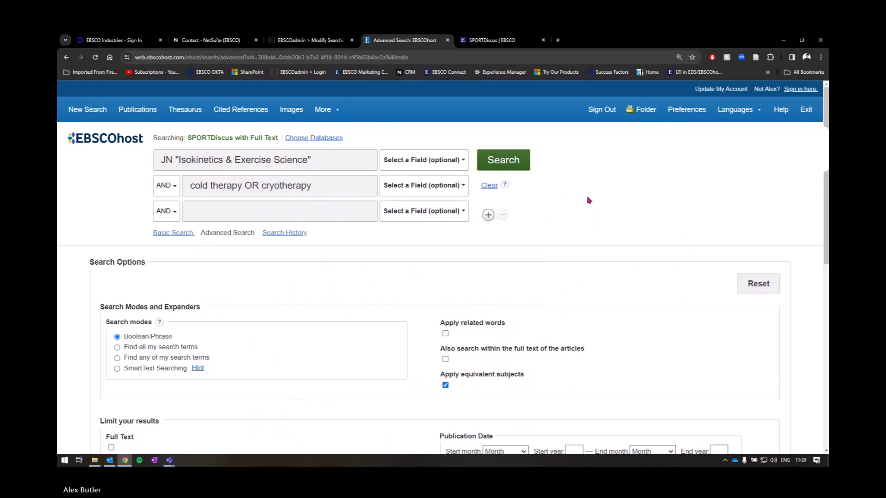
Step: Run the journal-plus-cryotherapy search, which returns 8 results
click(500, 167)
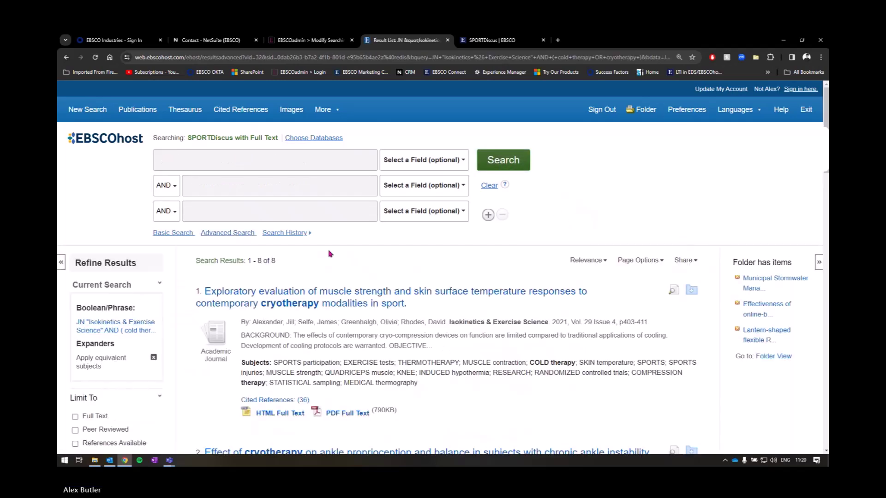
scroll(457, 250, down, 2)
scroll(471, 258, down, 2)
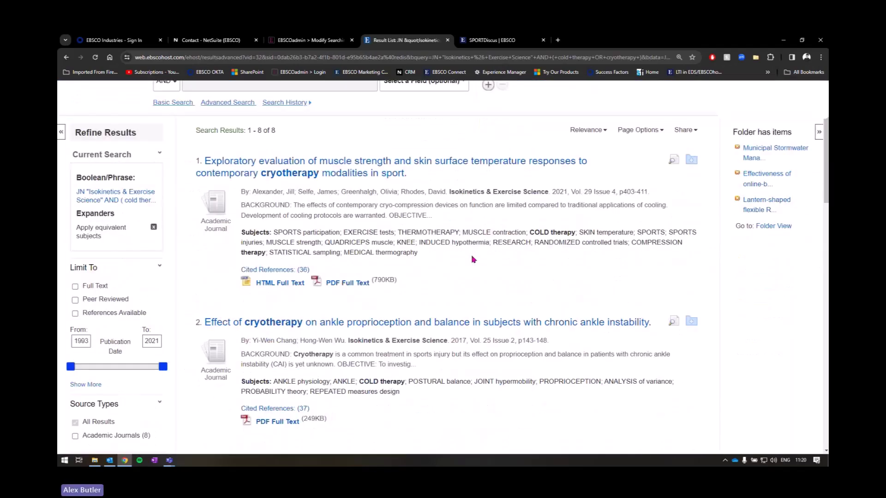
scroll(472, 258, up, 3)
drag(248, 261, 282, 262)
click(276, 265)
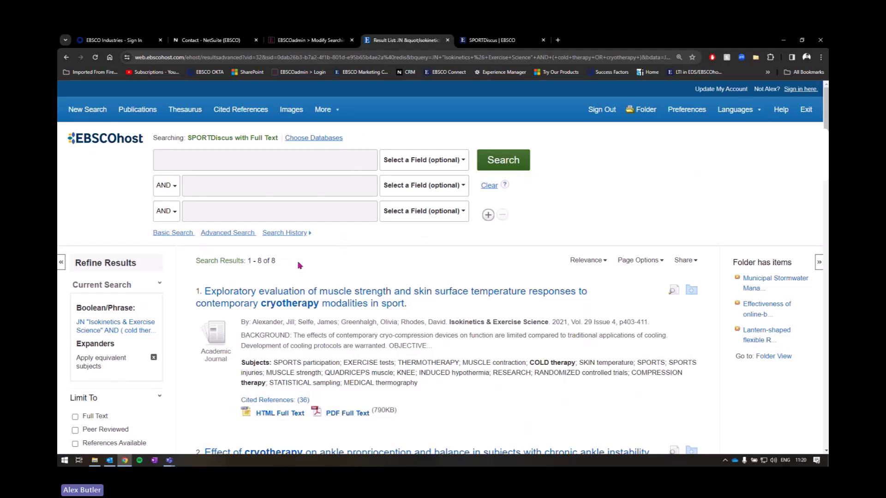
scroll(306, 265, down, 1)
scroll(305, 265, up, 1)
Step: Save the first result and the knee joint article into My Folder
click(693, 294)
scroll(694, 294, down, 3)
click(552, 164)
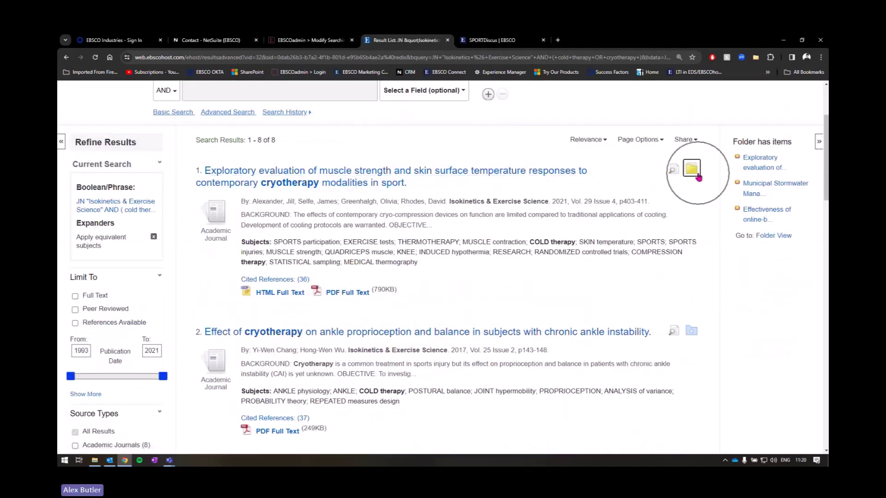
mouse_move(690, 331)
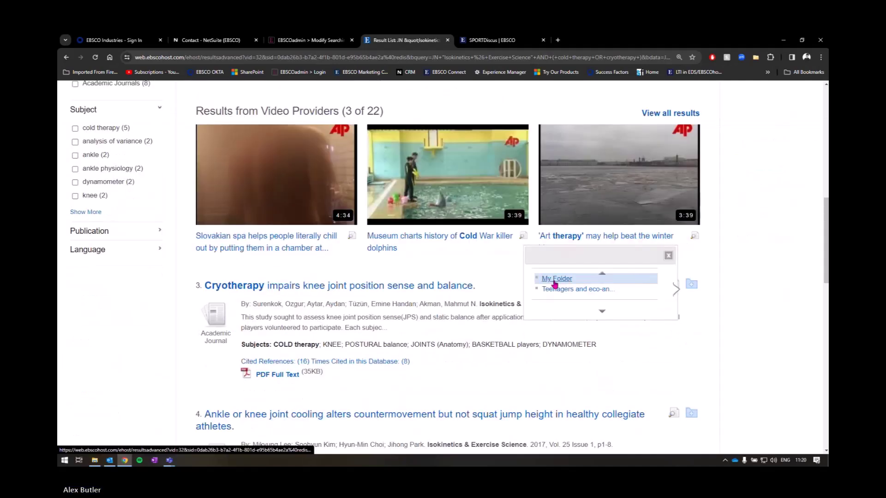
click(553, 282)
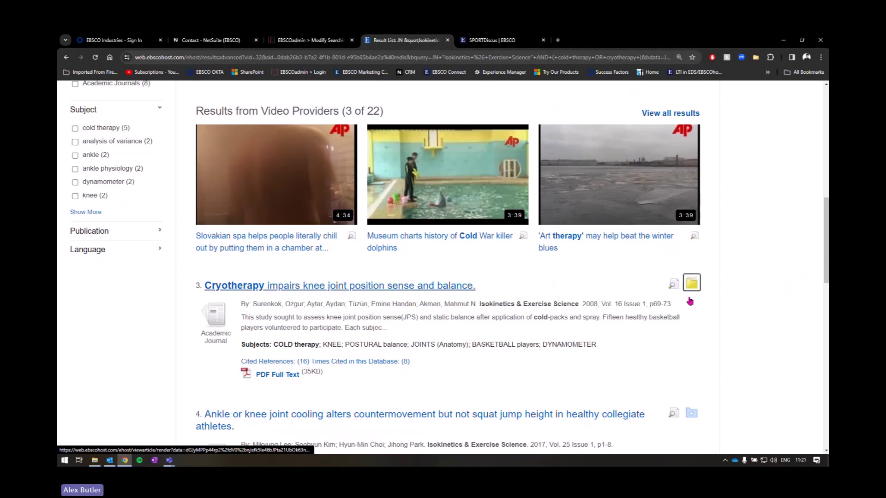
scroll(690, 301, up, 10)
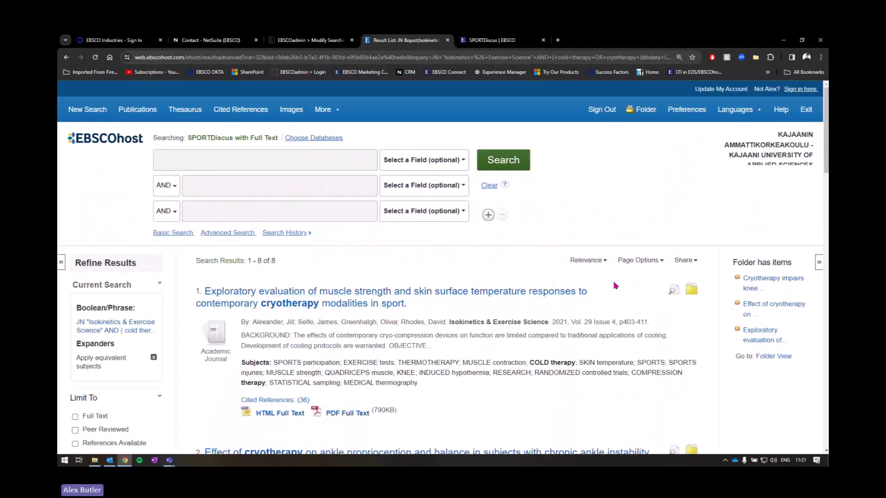
Step: Choose 'E-mail a link to download exported results' from the Share menu's Export results section
click(689, 263)
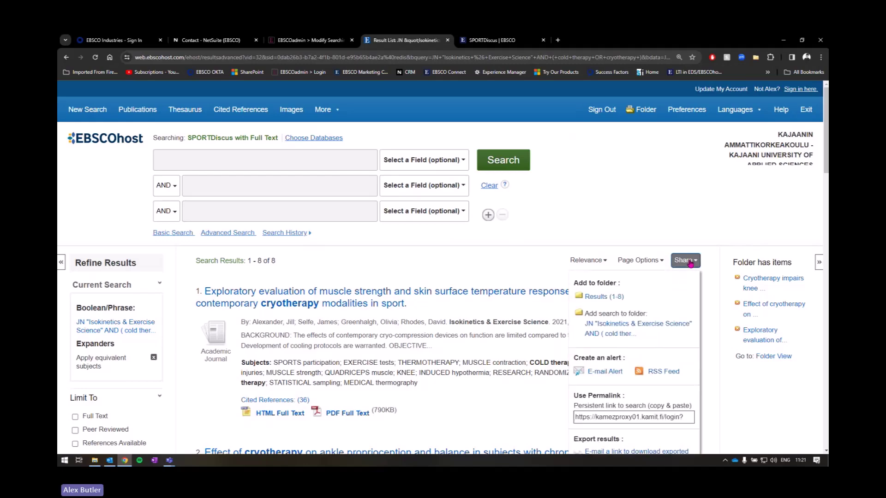
scroll(685, 283, down, 2)
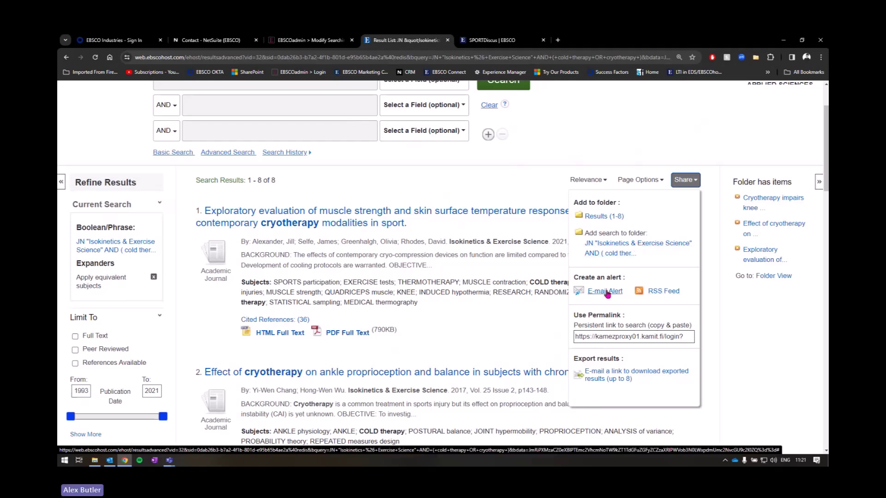
click(589, 295)
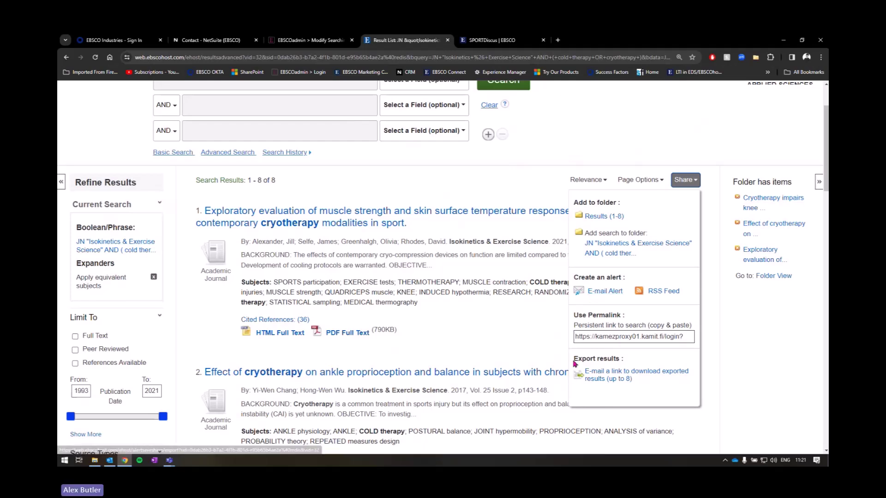
drag(576, 359, 627, 360)
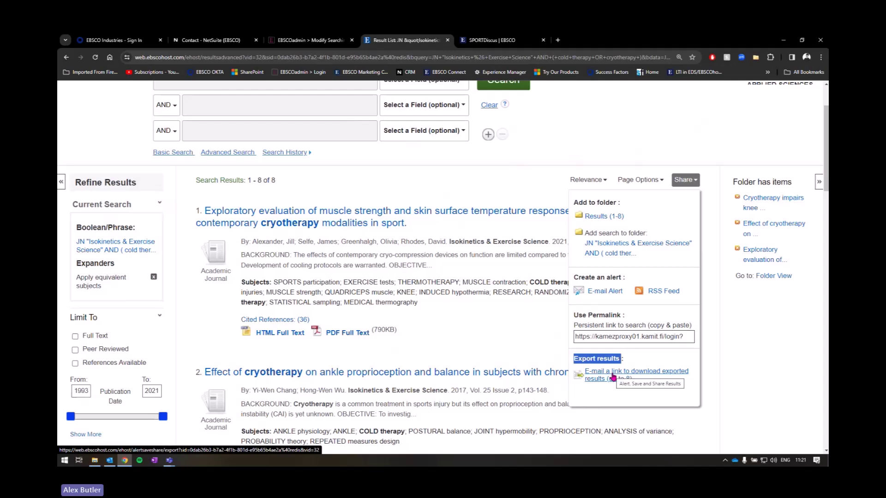
click(613, 377)
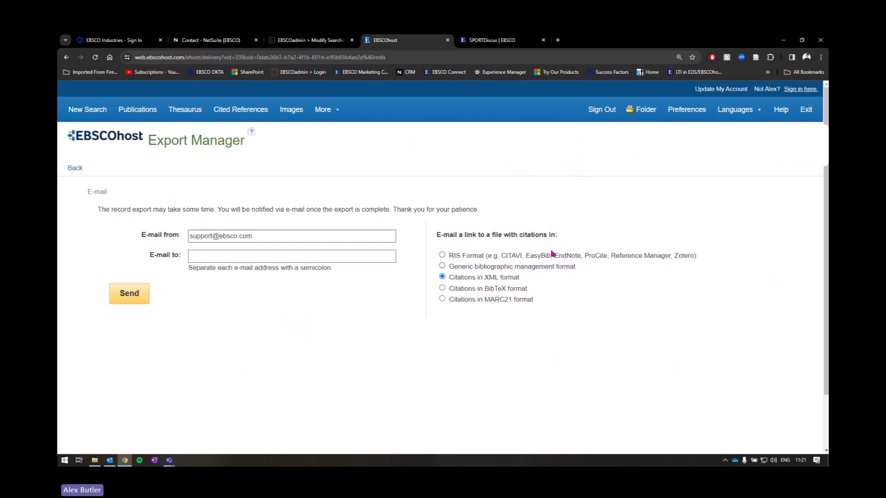
Step: Go back from Export Manager to the 8-result list and check the Share menu and folder icons
click(82, 171)
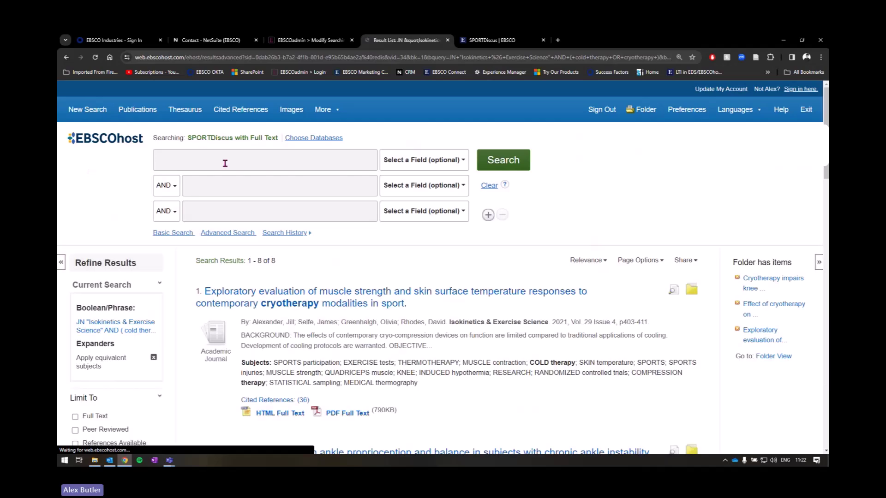
scroll(533, 264, down, 1)
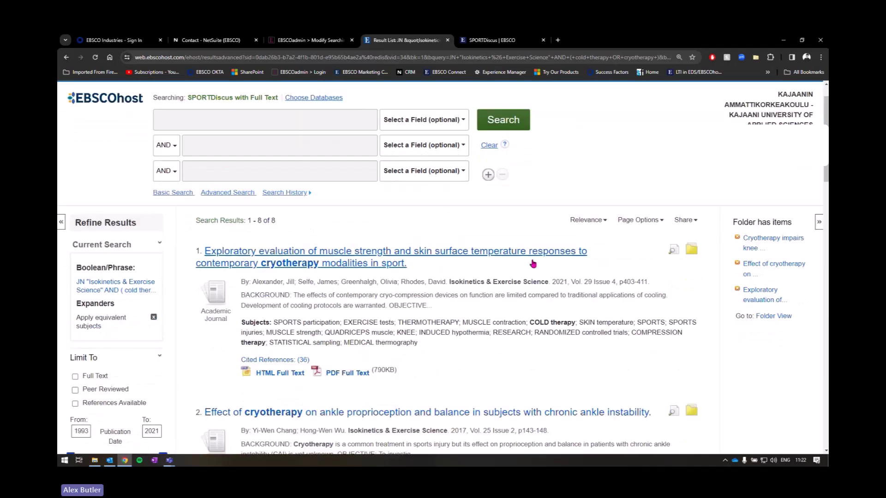
click(694, 222)
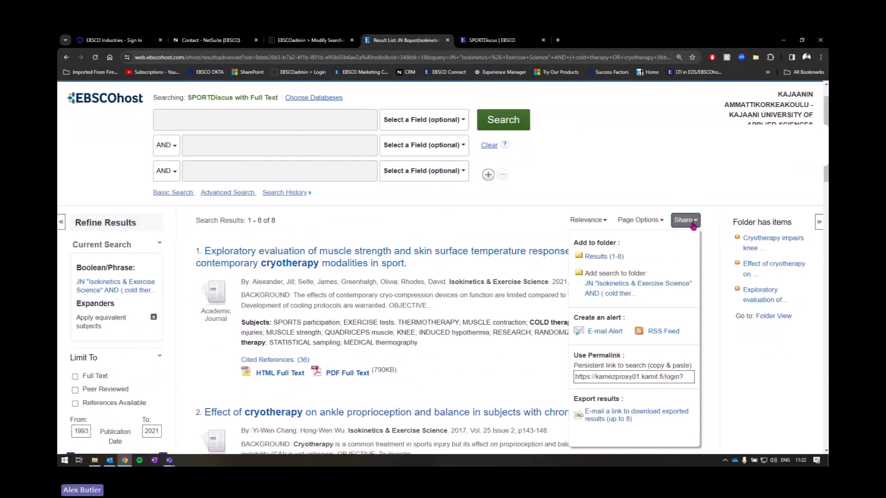
scroll(623, 216, down, 2)
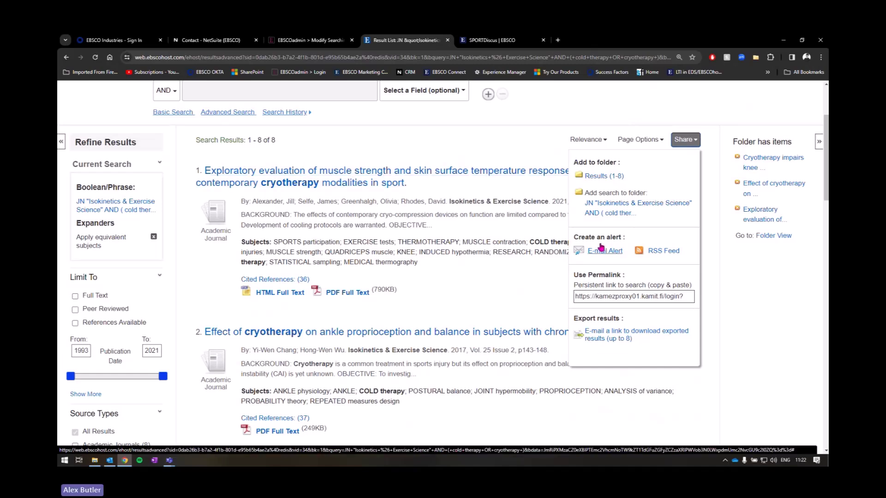
scroll(409, 359, down, 7)
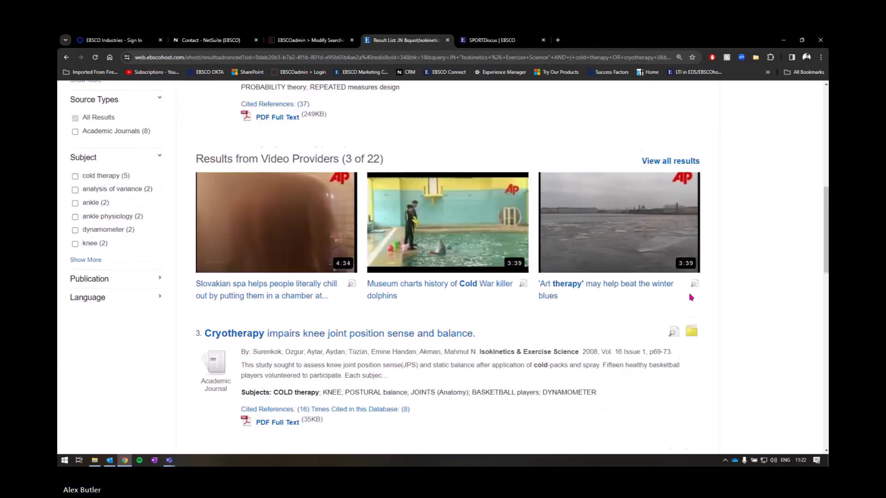
scroll(408, 359, up, 3)
scroll(408, 360, up, 6)
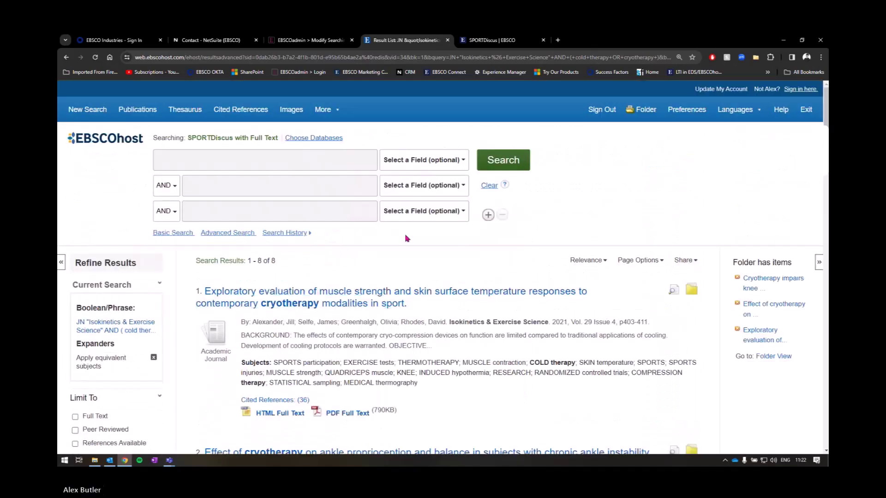
click(692, 290)
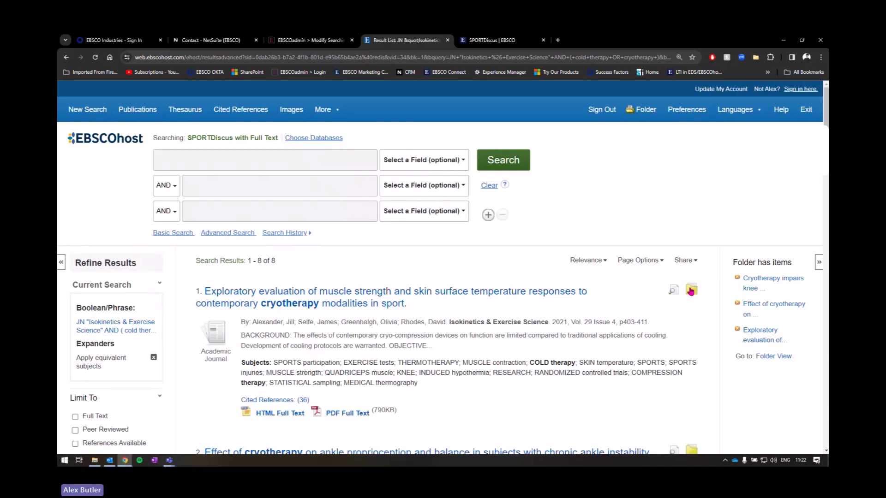
scroll(693, 313, down, 3)
Step: Save the knee joint article to the folder and view My Folder: Articles
click(693, 330)
click(646, 110)
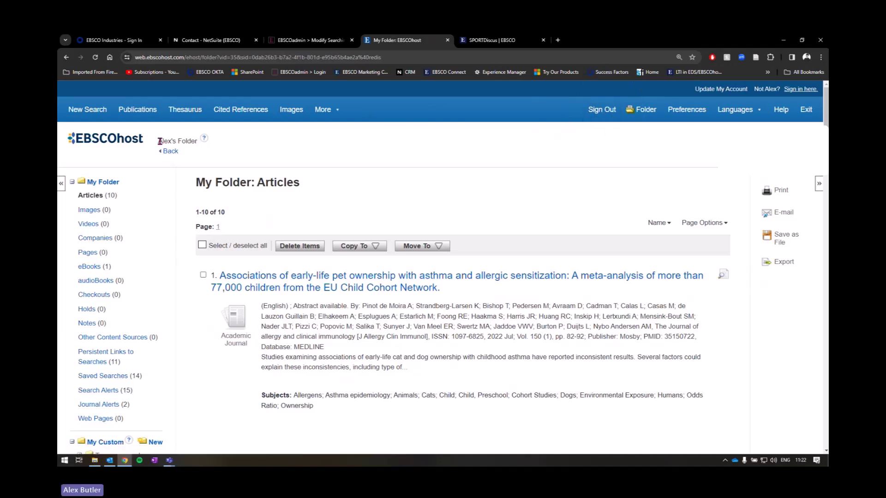
drag(157, 141, 199, 140)
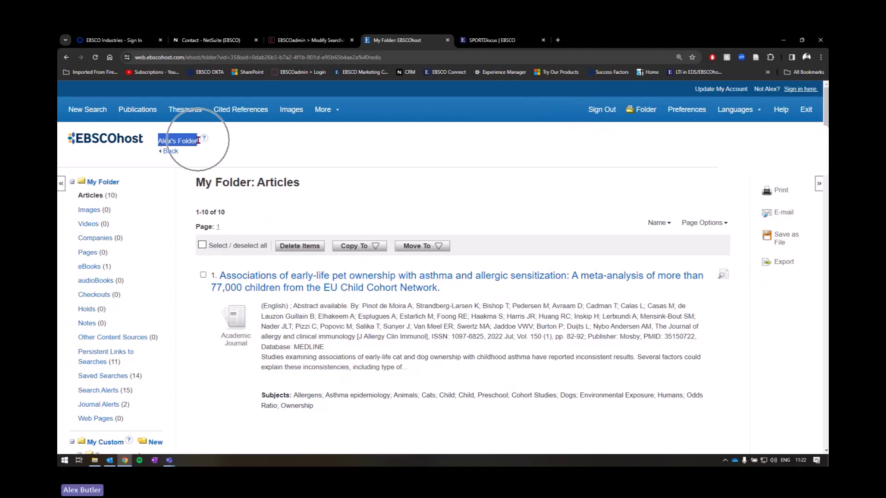
Step: Review the ten saved articles and start a new custom folder under My Custom
scroll(394, 157, down, 2)
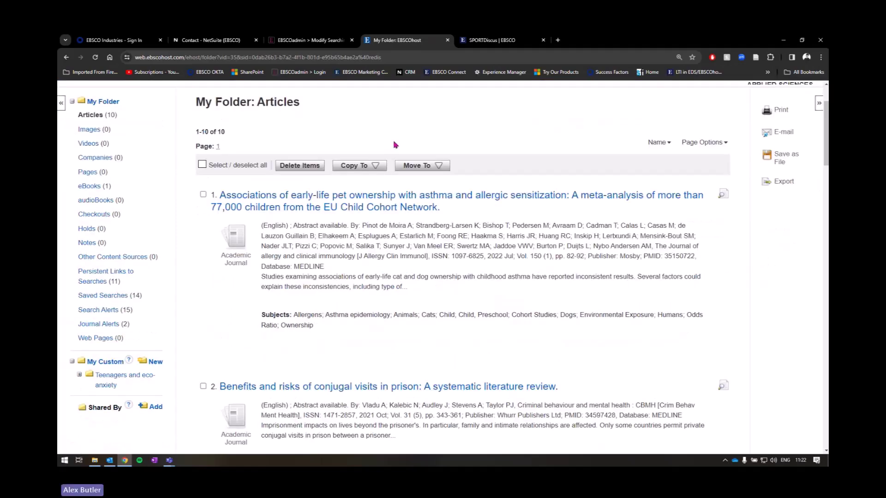
scroll(383, 221, down, 2)
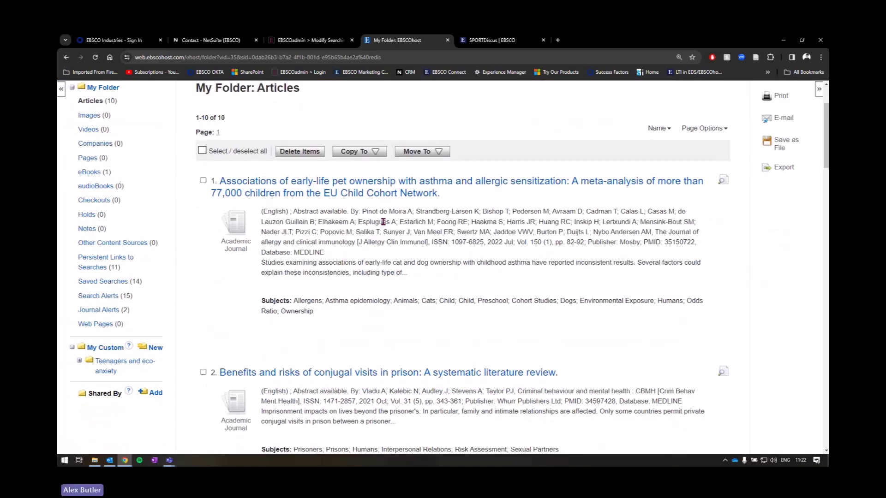
scroll(345, 221, up, 2)
scroll(330, 221, up, 2)
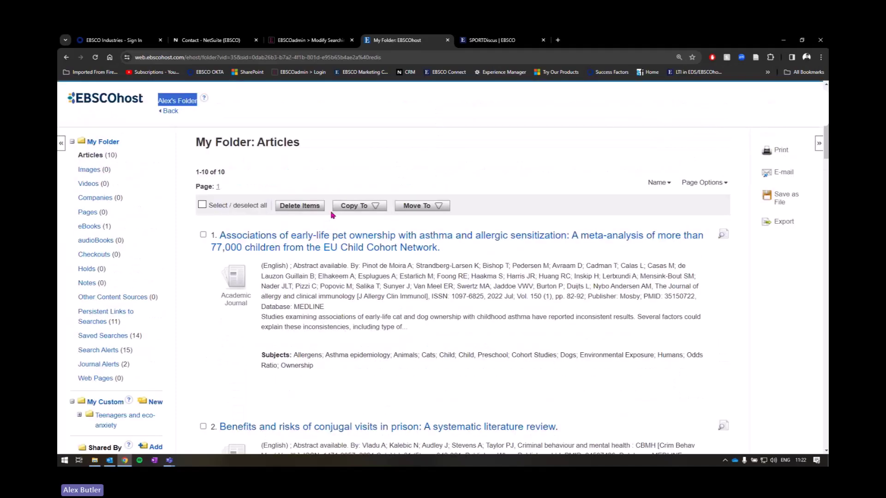
scroll(461, 286, down, 10)
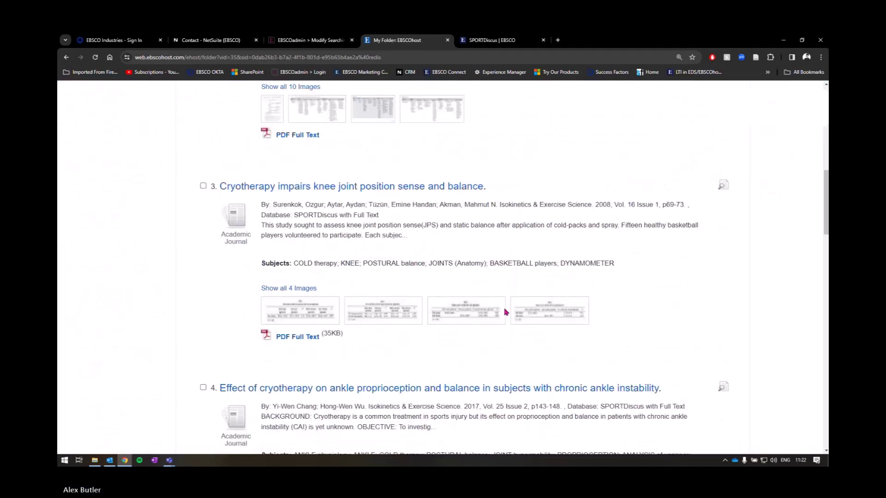
scroll(506, 313, up, 6)
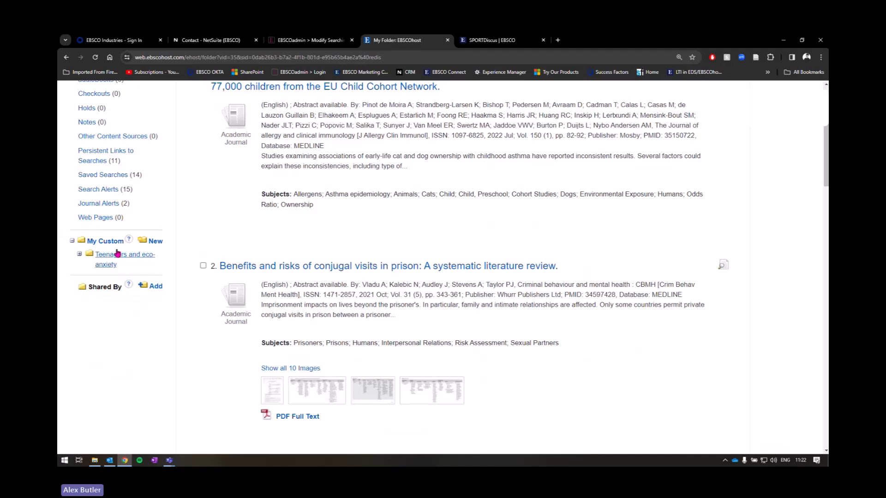
click(151, 243)
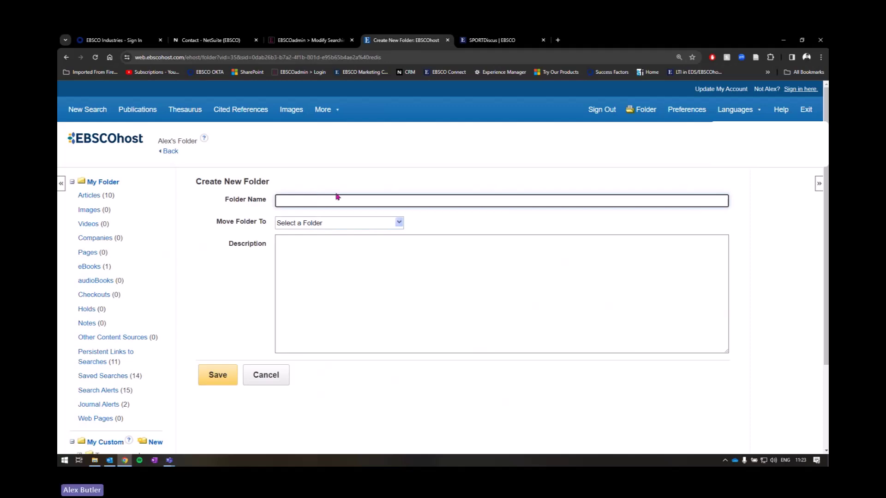
Step: Name the new folder Cold Therapy Research and save it
text(Cr)
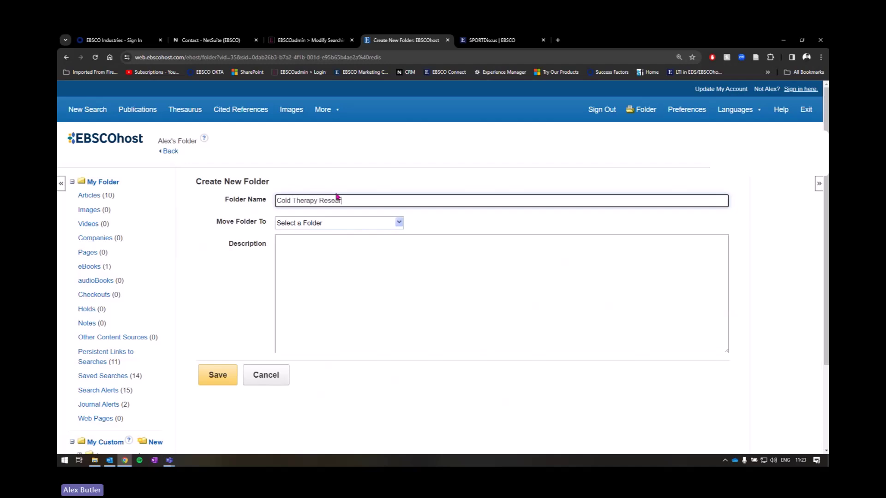
key(Return)
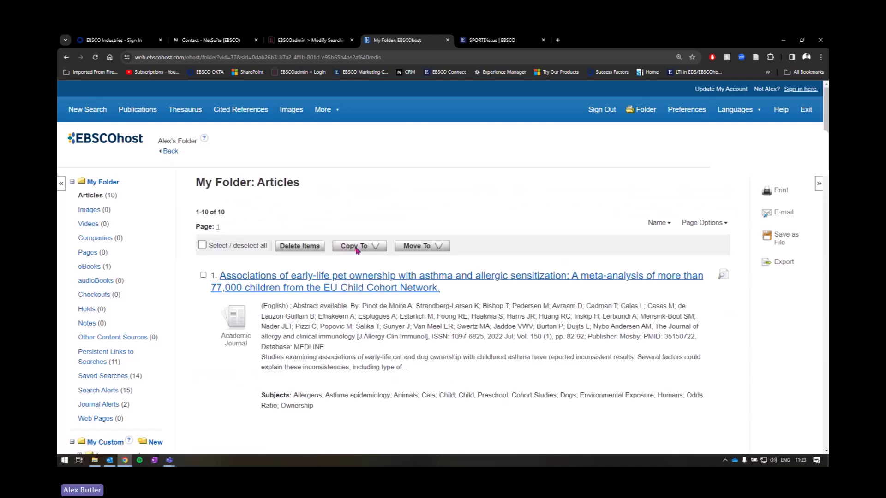
Step: Return to the 8-result list and file the first two articles in Cold Therapy Research
click(169, 151)
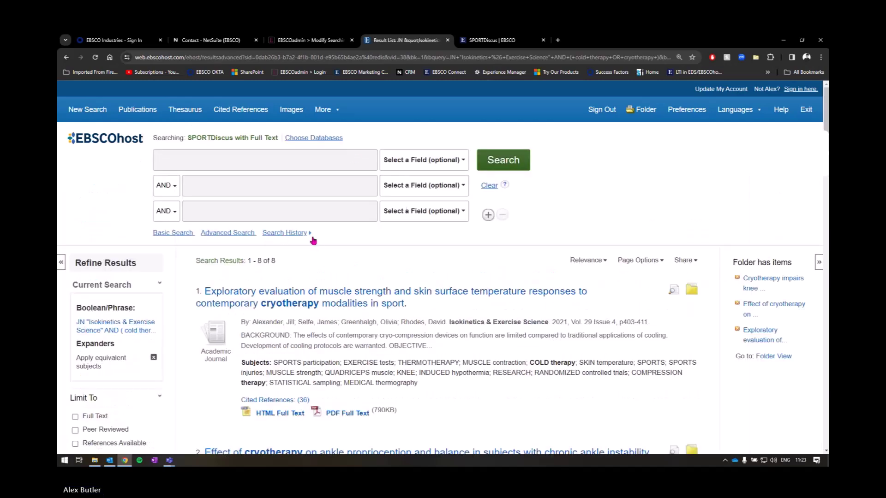
scroll(461, 230, down, 2)
mouse_move(690, 215)
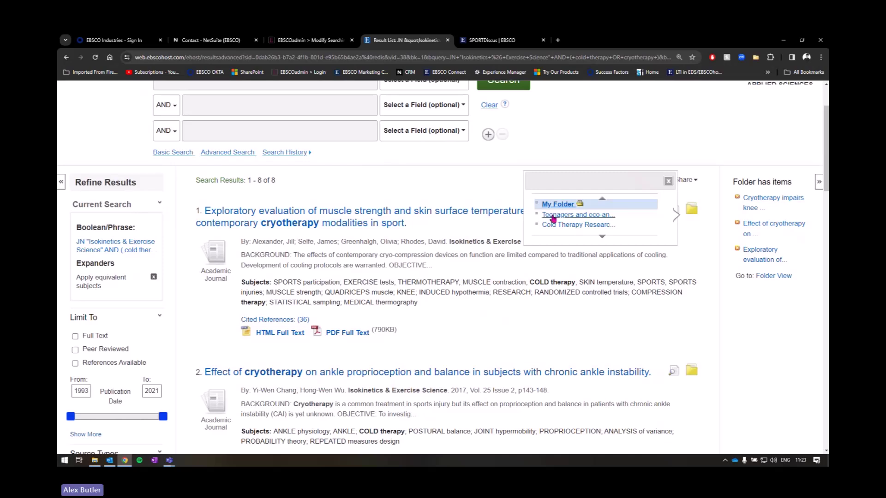
key(ctrl)
click(601, 225)
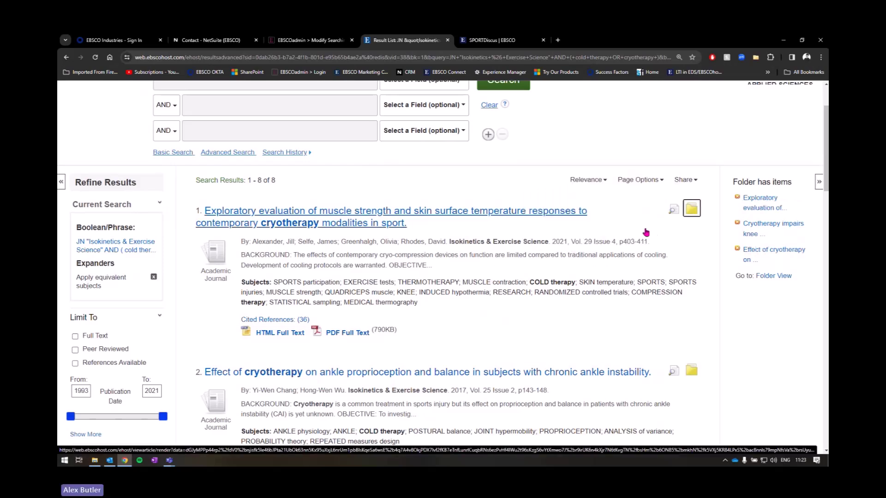
scroll(692, 211, down, 3)
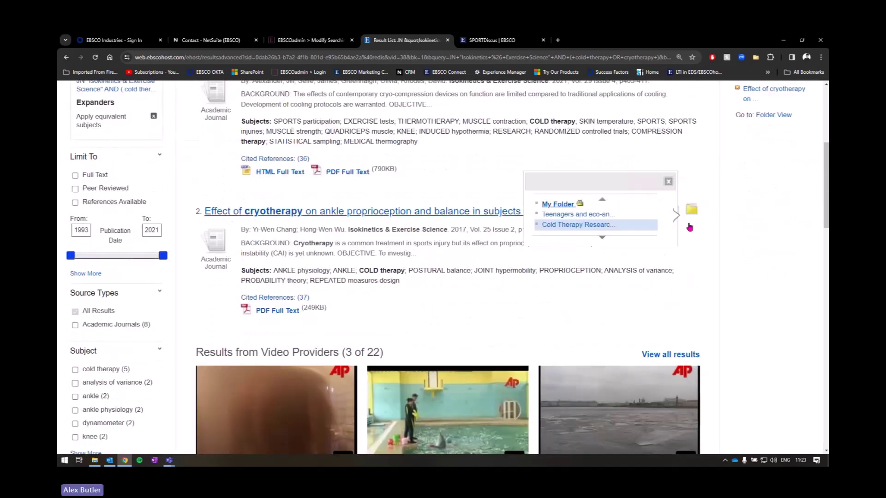
click(601, 225)
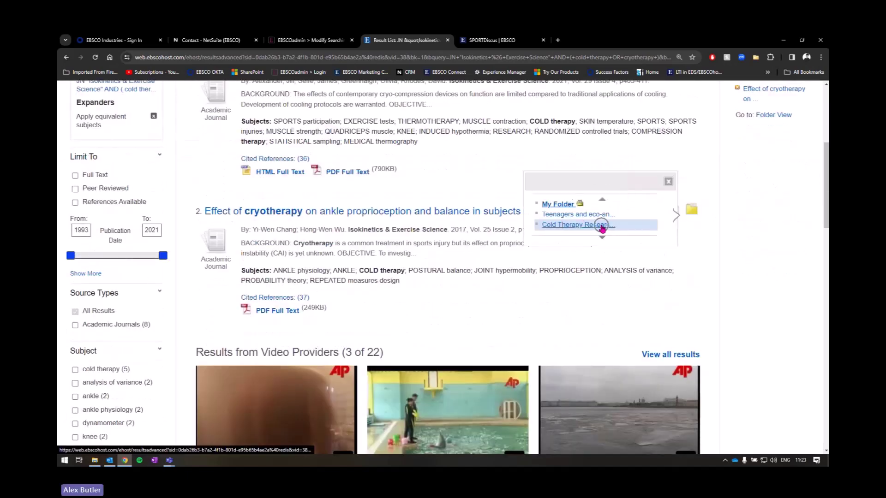
Step: File the fourth result, the knee joint cooling article, in Cold Therapy Research
scroll(690, 253, down, 7)
mouse_move(691, 257)
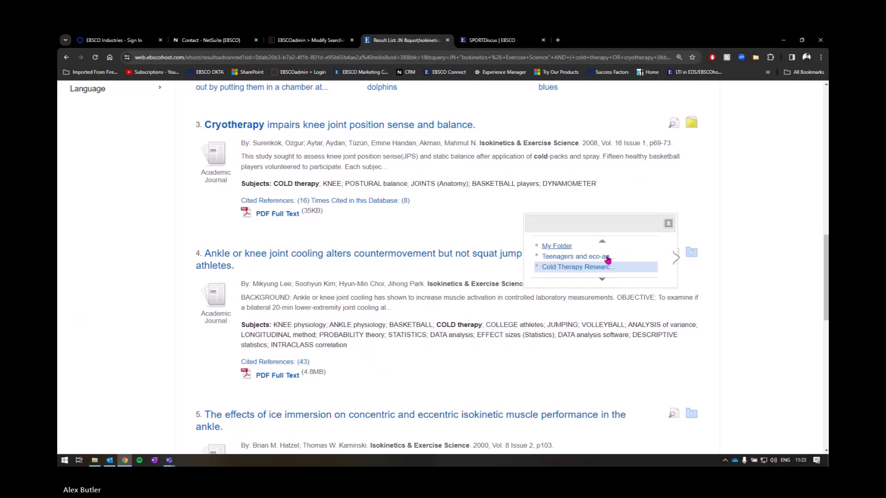
click(593, 267)
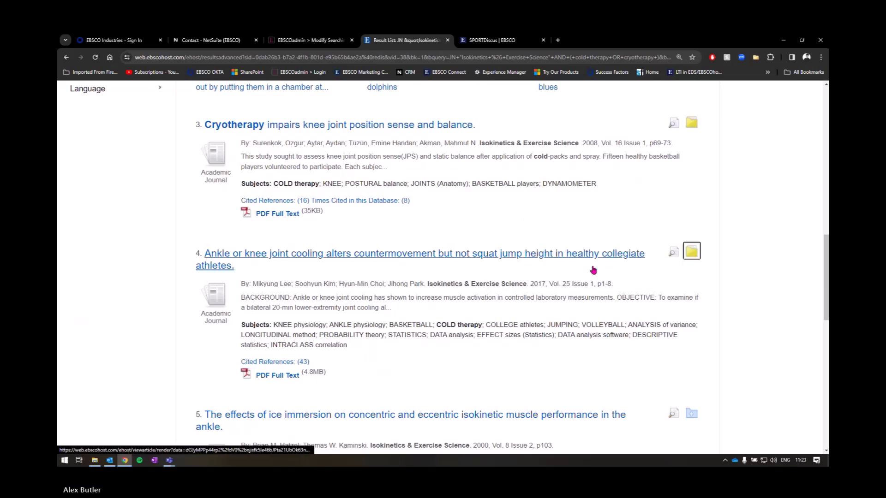
scroll(379, 256, up, 7)
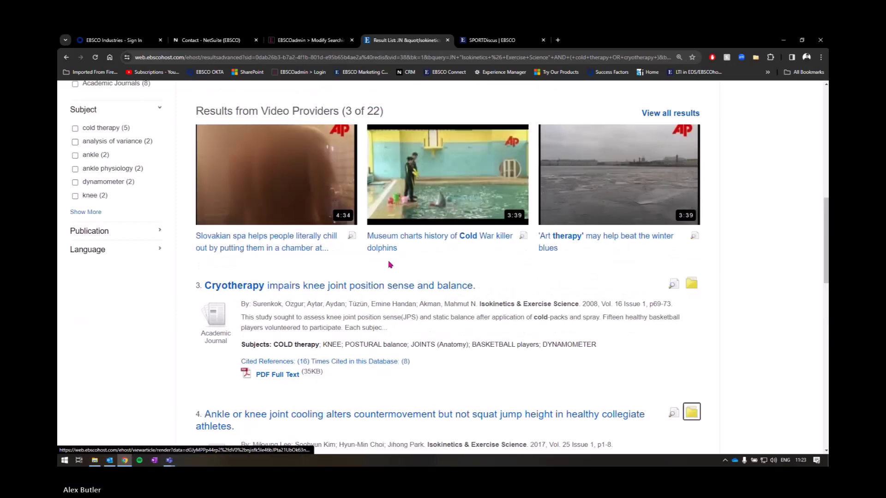
scroll(323, 263, up, 7)
scroll(295, 263, down, 1)
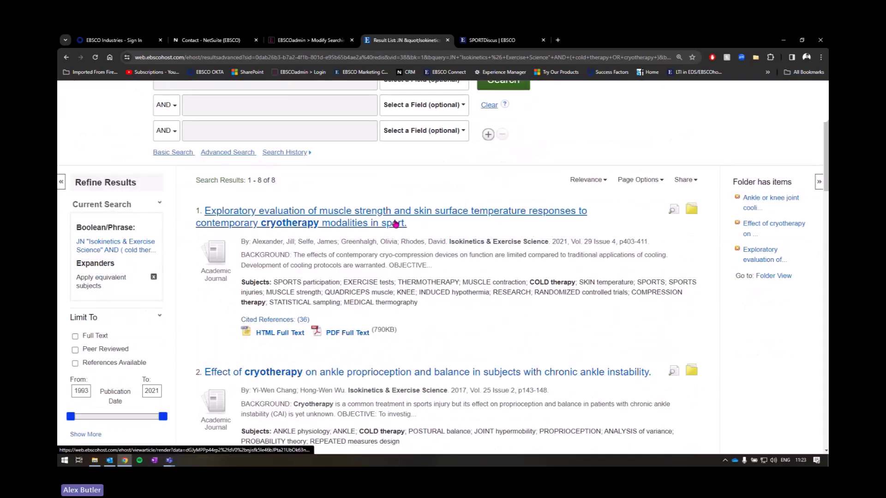
scroll(451, 238, down, 3)
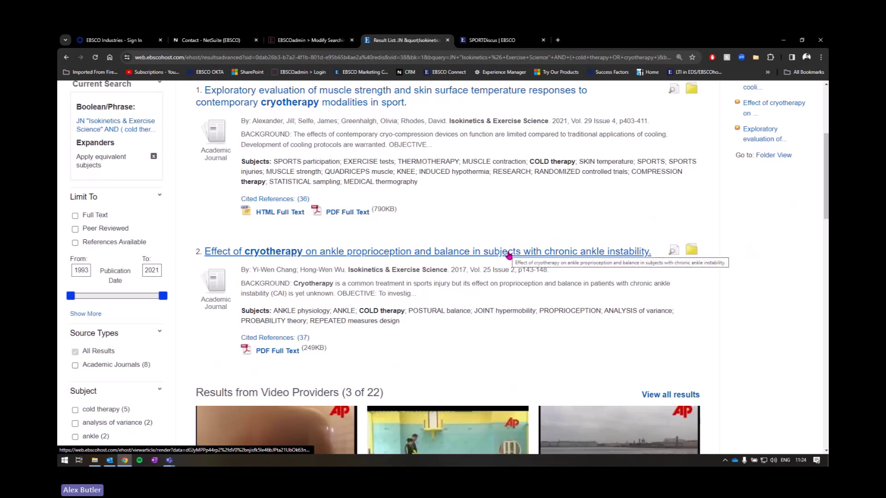
scroll(452, 271, up, 2)
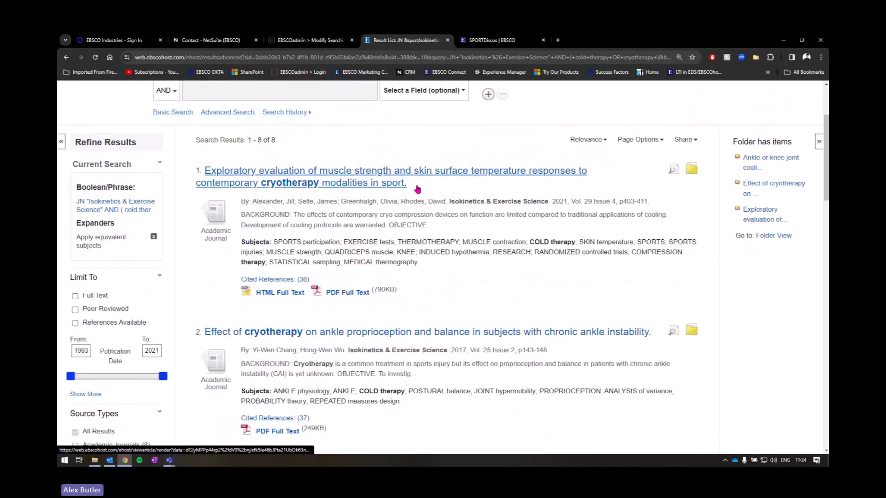
Step: Open the full record of result 1, the muscle strength and skin surface temperature cryotherapy article
click(373, 182)
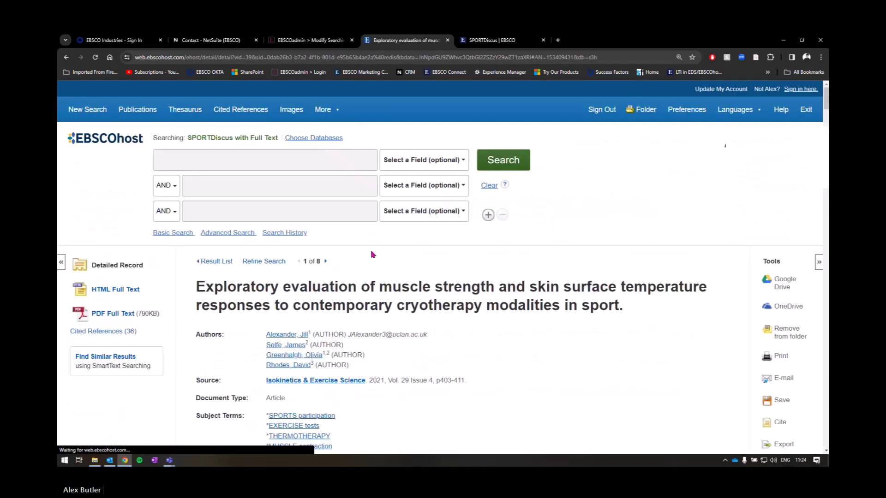
scroll(461, 212, down, 3)
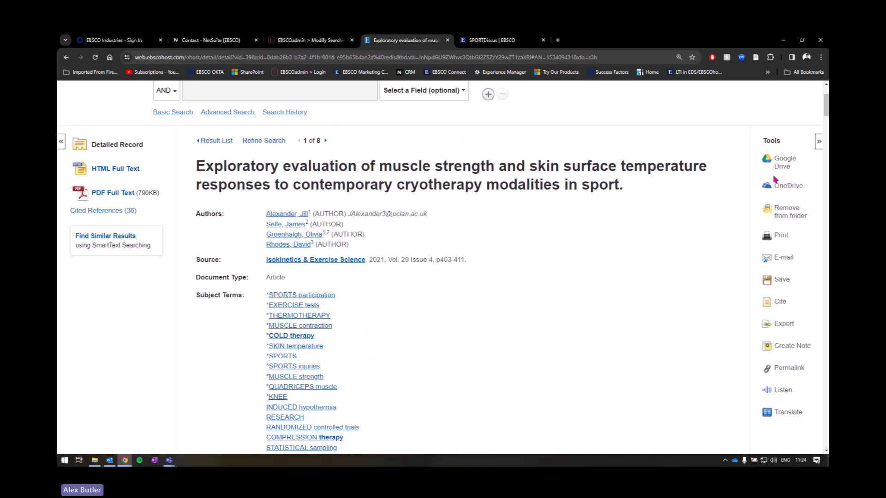
key(ctrl)
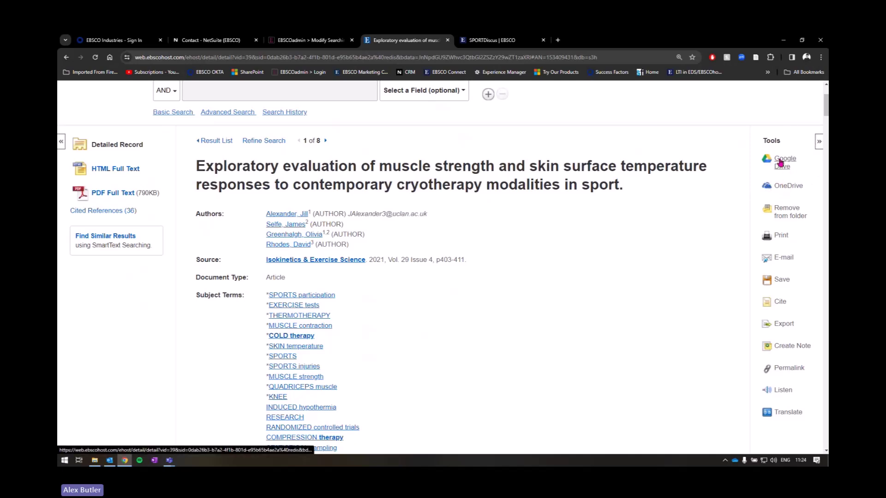
key(ctrl)
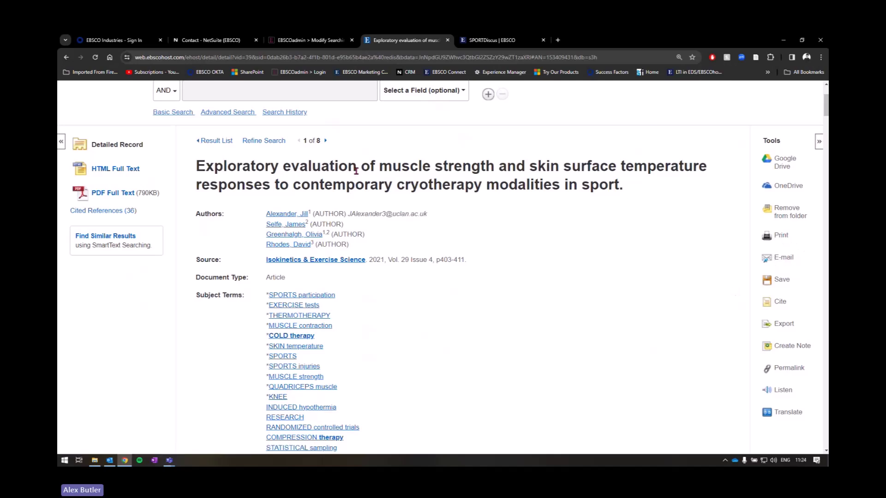
key(ctrl)
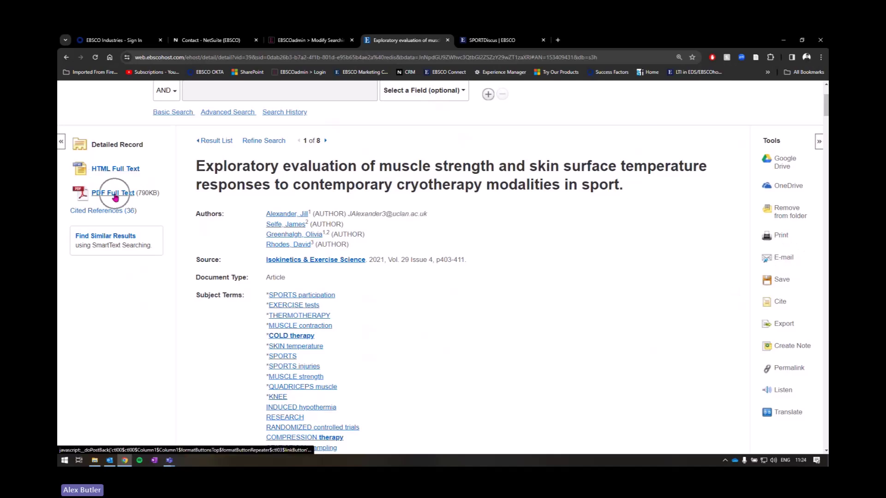
key(ctrl)
key(ctrl)
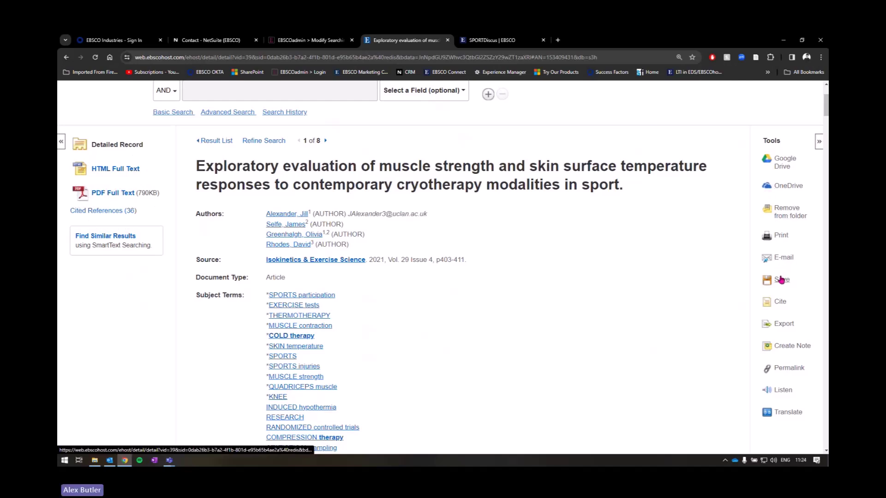
scroll(780, 277, down, 2)
key(ctrl)
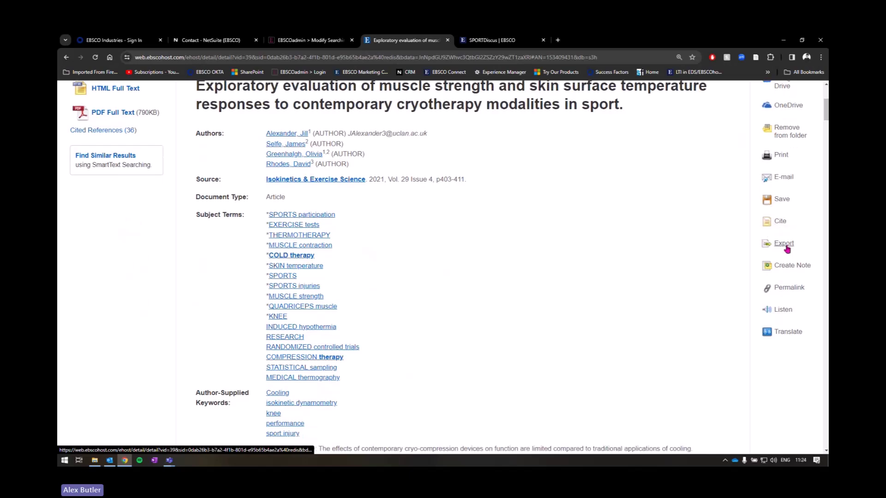
key(ctrl)
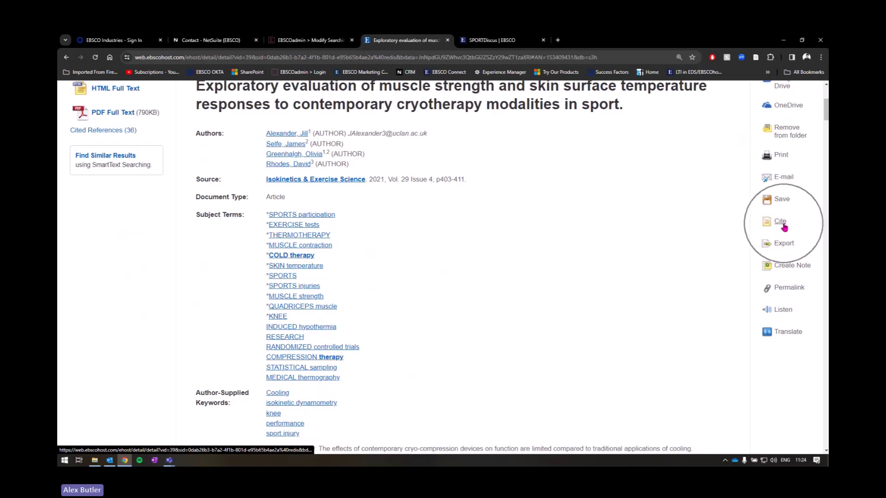
Step: Try the XML and BibTeX citation export formats, then close Export Manager without saving
click(783, 240)
scroll(331, 251, down, 2)
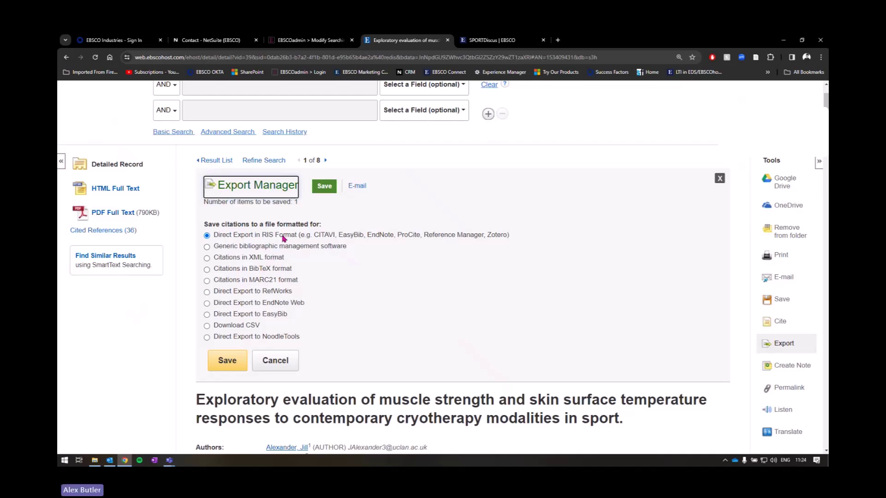
click(261, 259)
click(259, 271)
click(275, 361)
scroll(392, 361, up, 3)
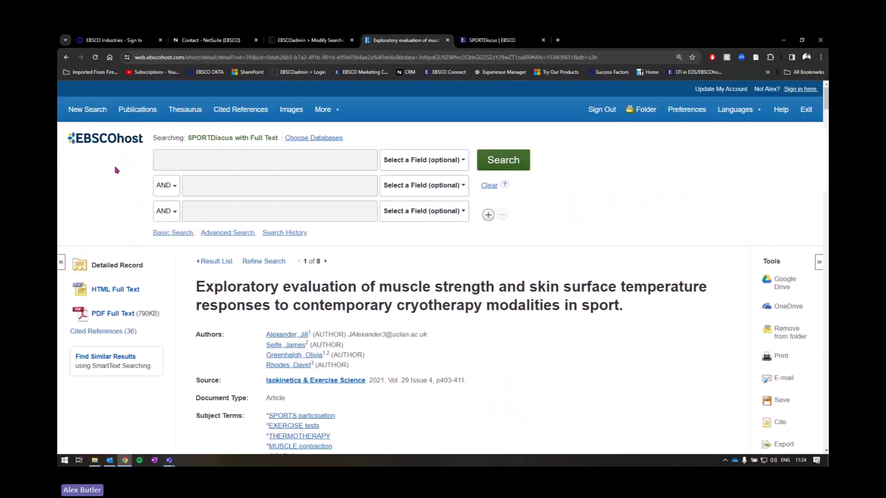
Step: Open a blank Advanced Search page with three empty rows searching SPORTDiscus with Full Text
click(483, 167)
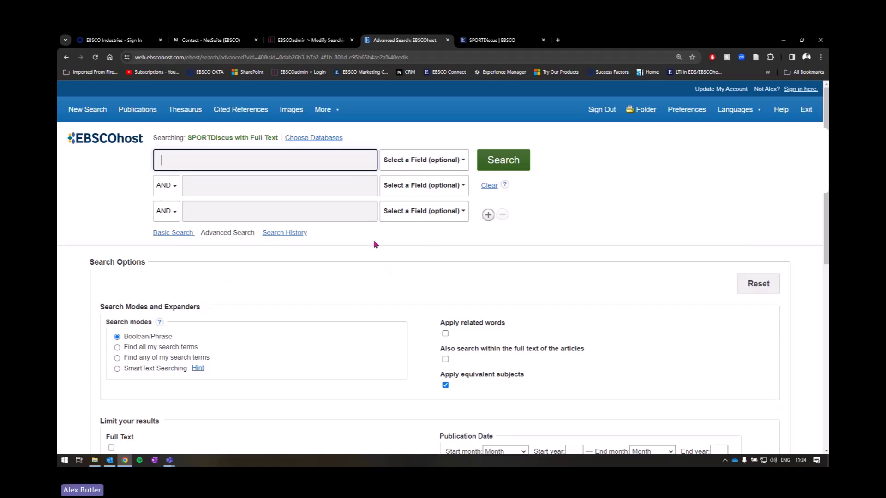
scroll(369, 267, down, 2)
scroll(637, 240, down, 4)
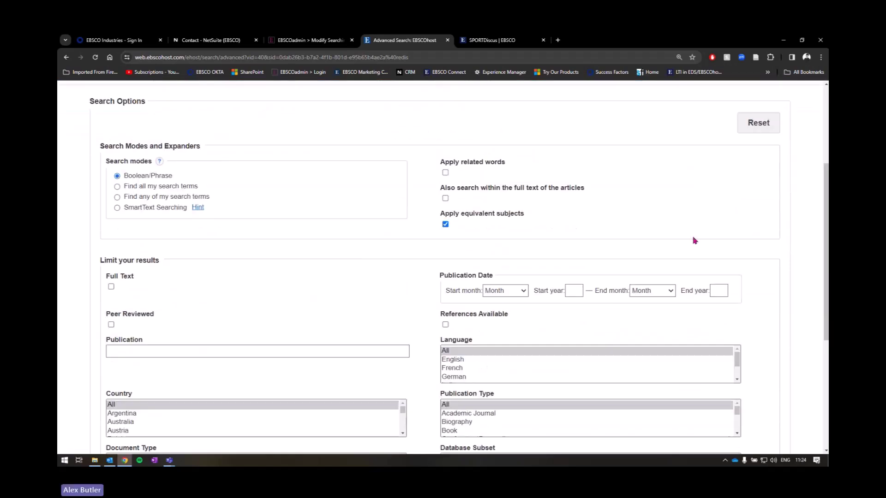
scroll(657, 293, up, 6)
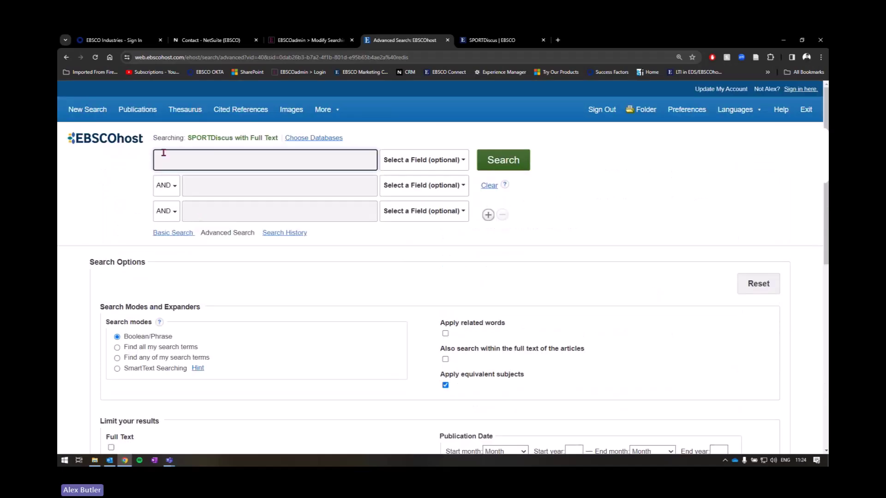
Step: Open Search History and review searches S1 to S5, from cryotherapy (845) to the journal-plus-cryotherapy search (8)
click(303, 234)
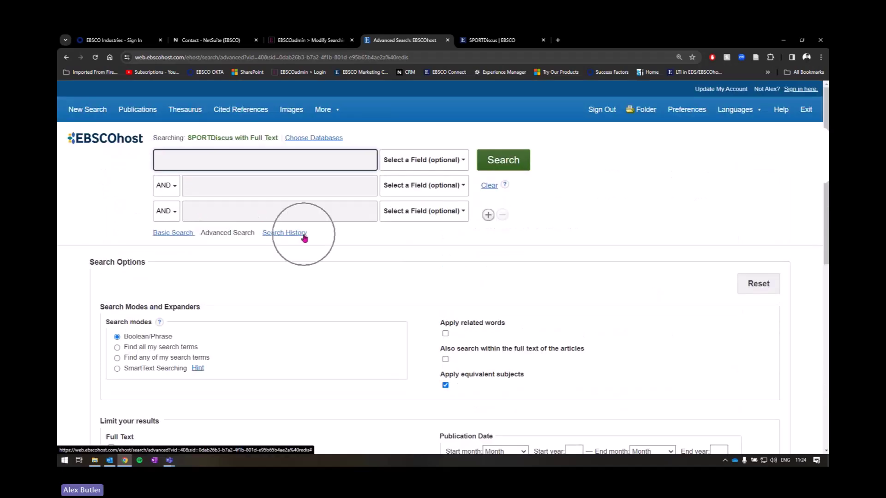
scroll(322, 244, down, 2)
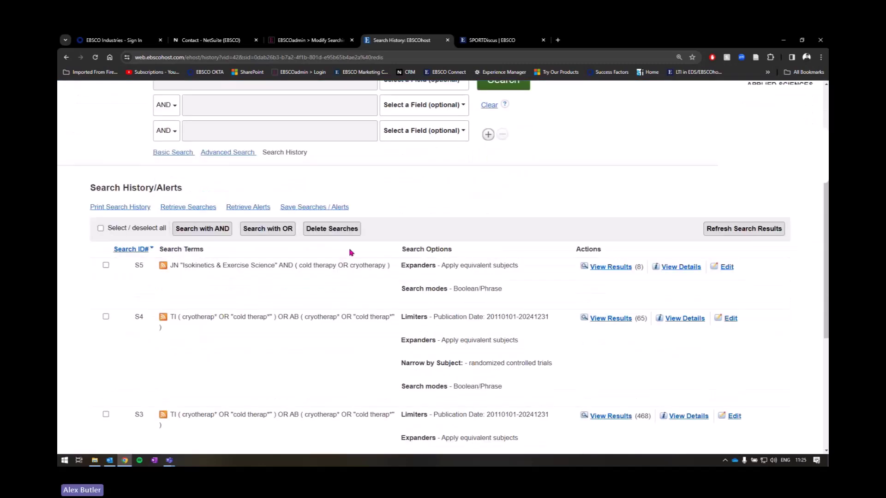
scroll(347, 208, down, 2)
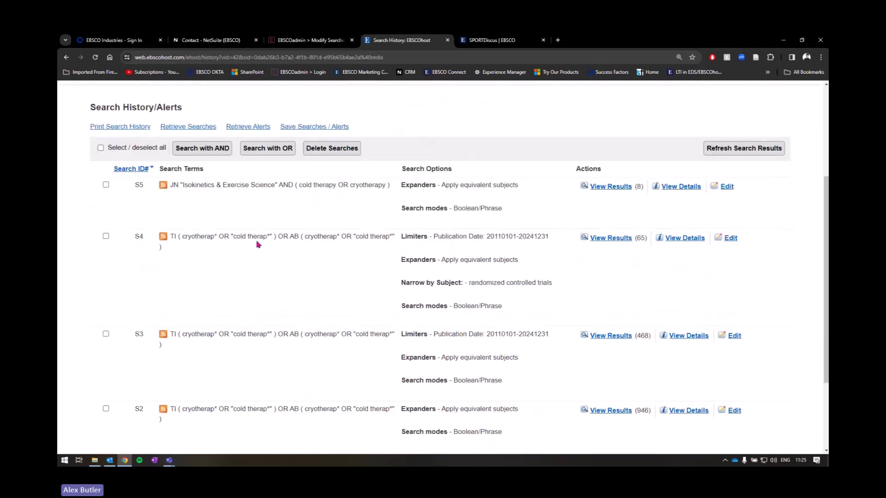
drag(188, 237, 350, 237)
click(346, 237)
scroll(346, 245, down, 3)
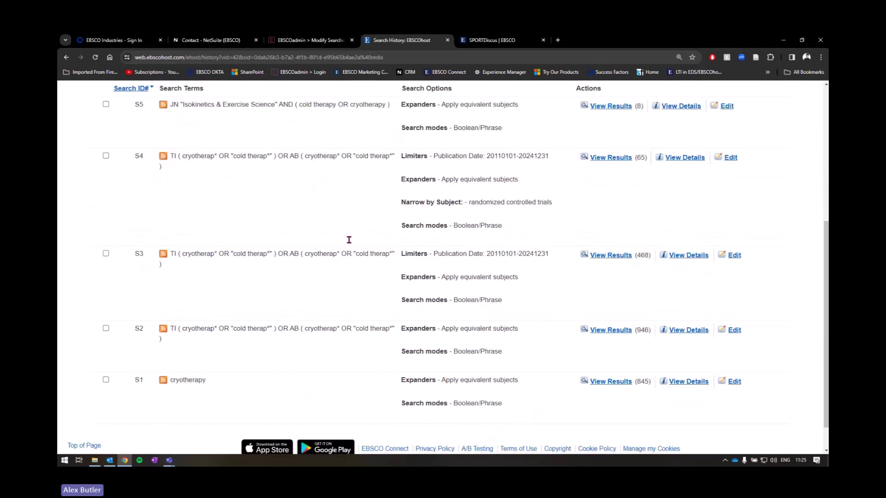
scroll(381, 347, up, 2)
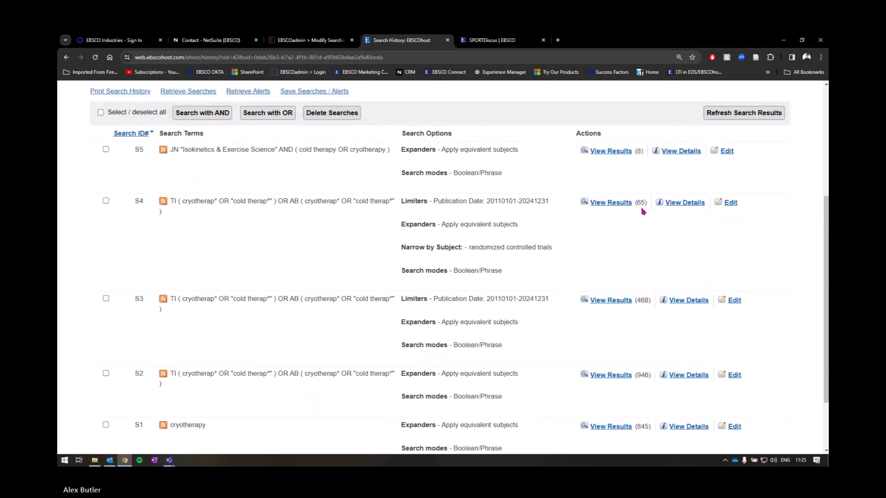
scroll(639, 215, up, 4)
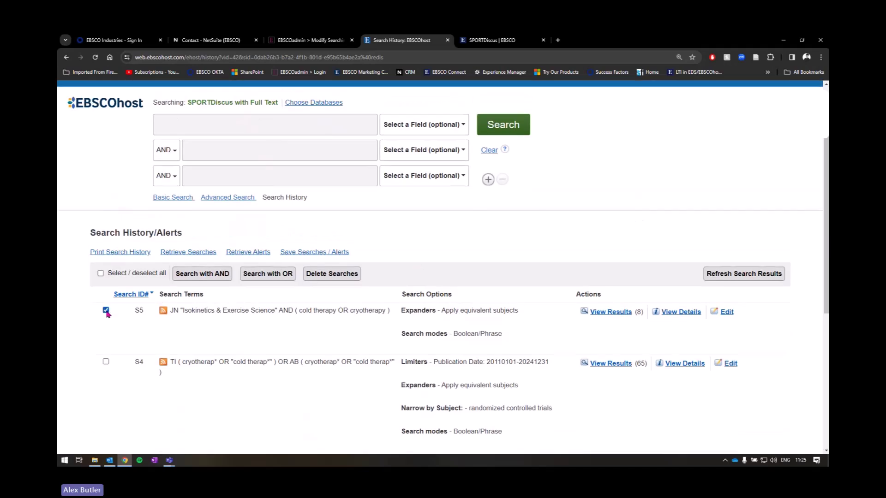
scroll(107, 295, down, 1)
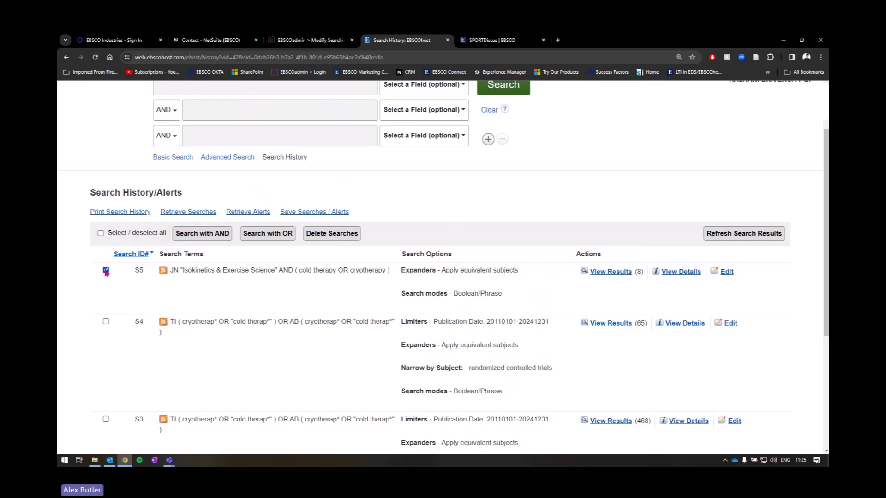
Step: Search SPORTDiscus for Olympics OR "world athletics", returning 73,970 results
scroll(191, 231, up, 2)
click(253, 157)
text(Ol)
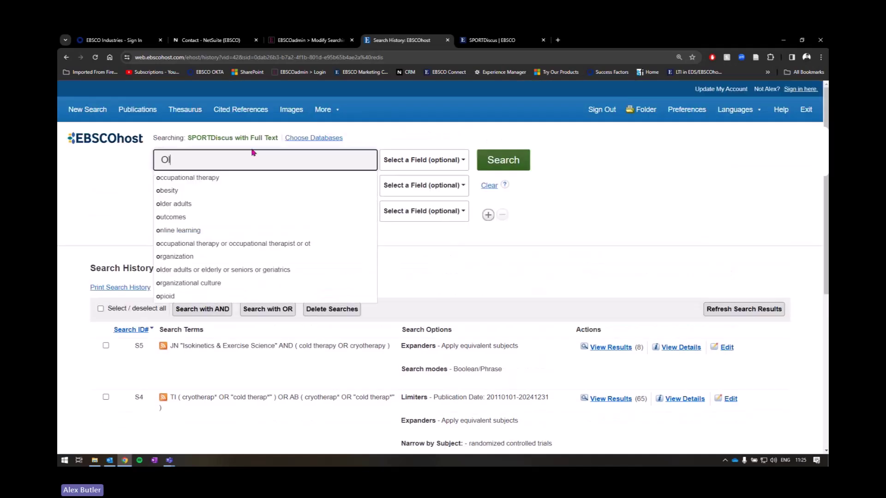
text(ympic)
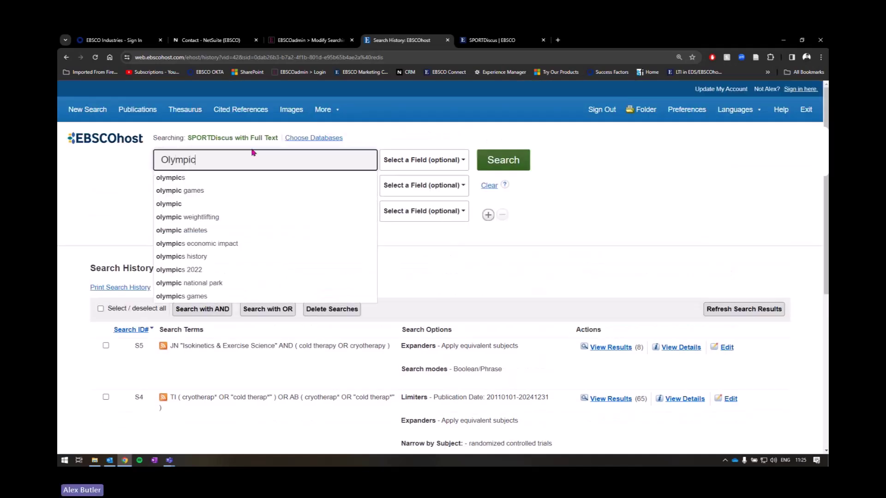
text(s OR)
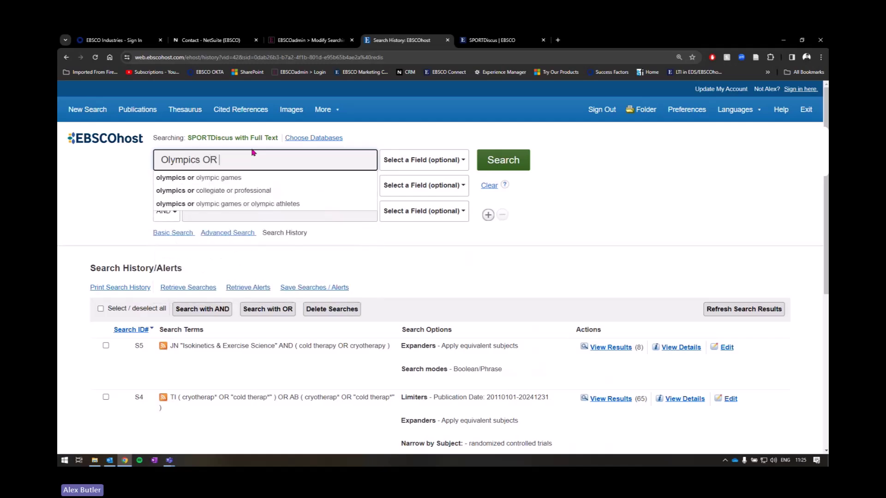
text( "world ath)
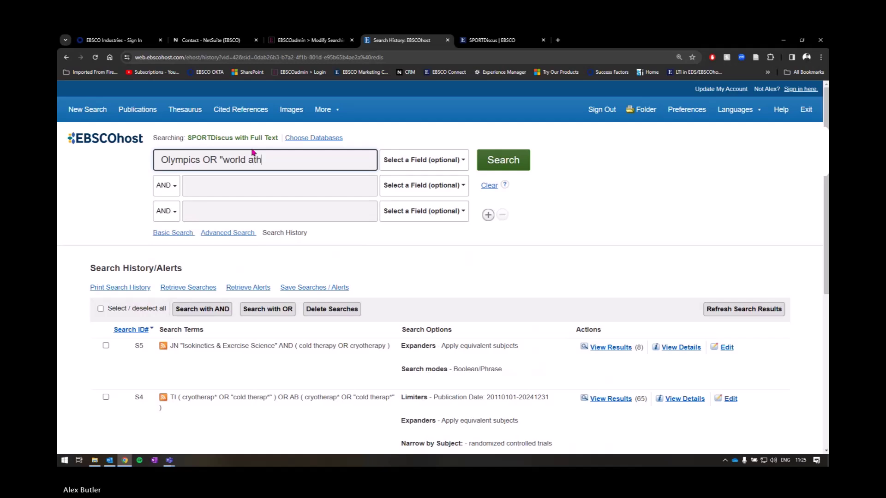
text(letics")
key(Return)
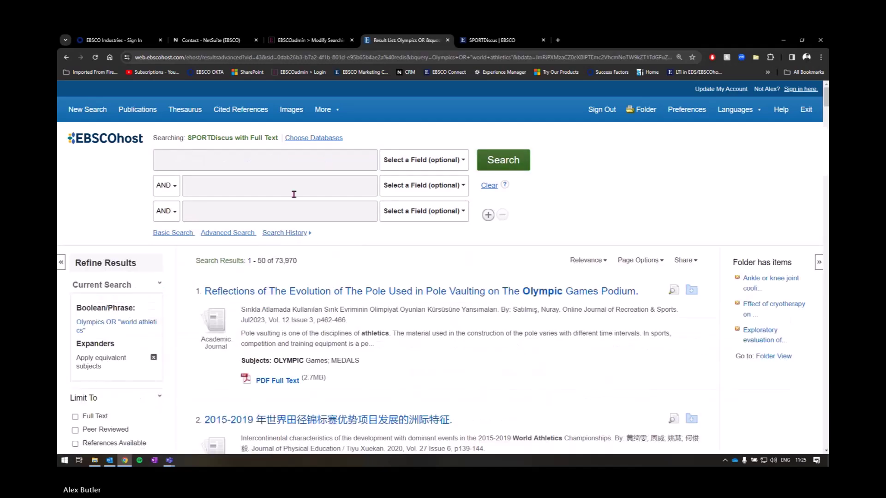
click(288, 233)
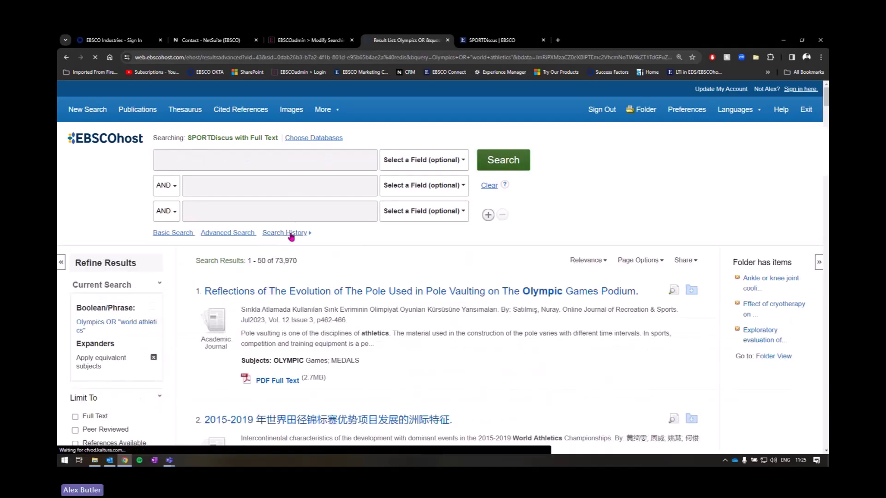
Step: Expand the search history to show S6, Olympics OR "world athletics" with 73,970 results
click(290, 233)
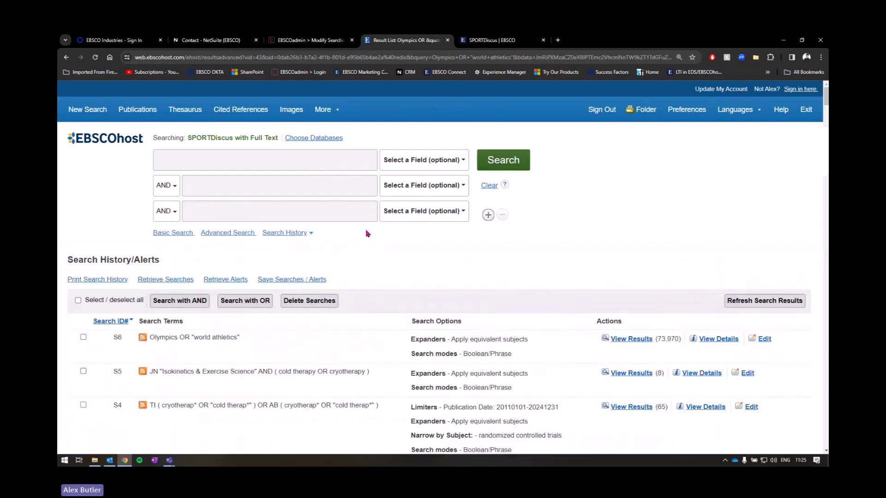
scroll(368, 234, down, 3)
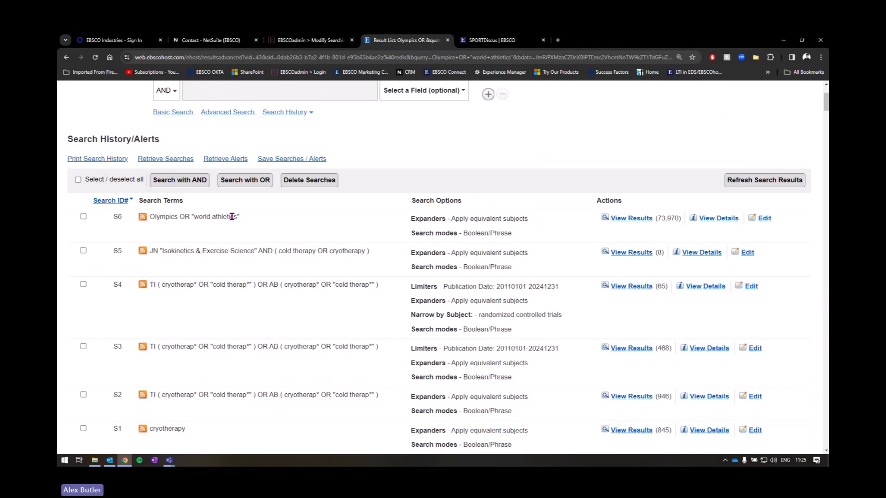
Step: Edit S6 to add OR "world championship" and save, raising results to 79,091
click(768, 222)
click(397, 140)
text(OR)
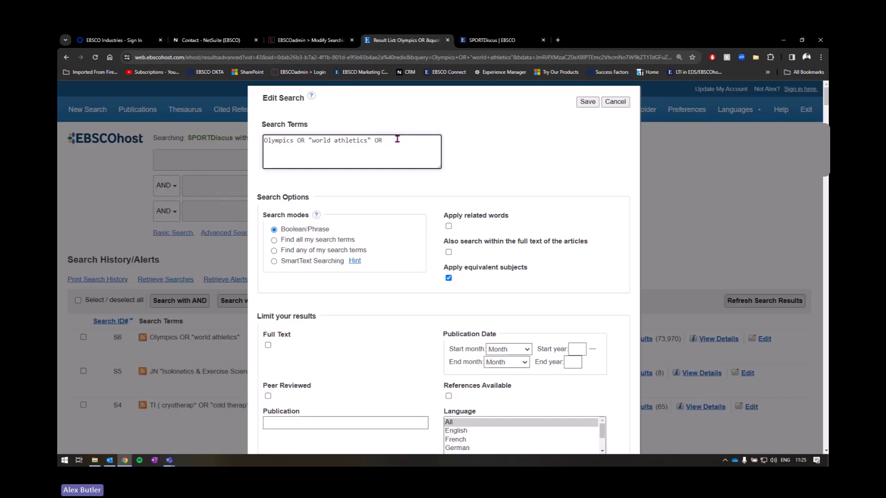
text( "World Cha)
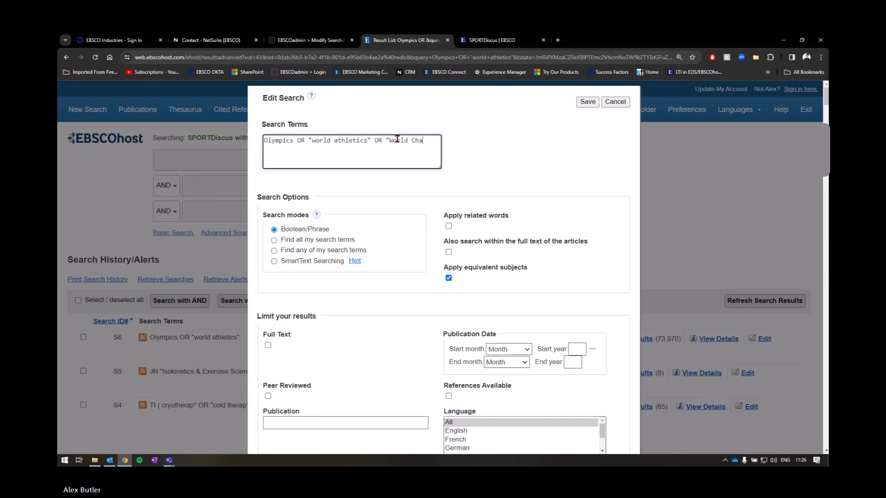
key(BackSpace)
key(BackSpace)
key(BackSpace)
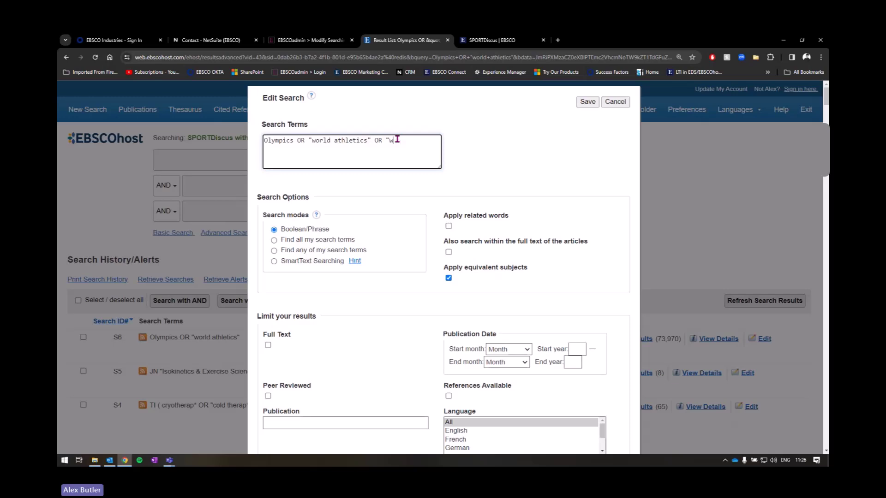
text(rld champiosn)
key(BackSpace)
text(nship)
scroll(343, 175, down, 2)
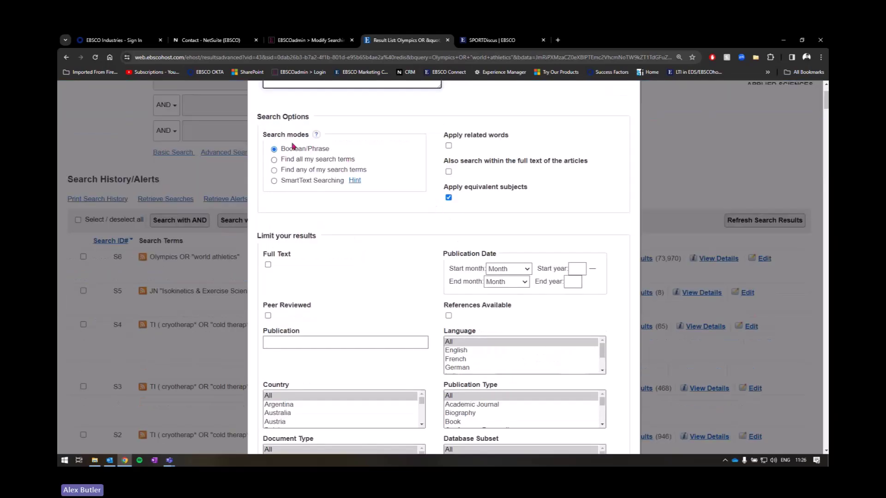
scroll(300, 175, down, 4)
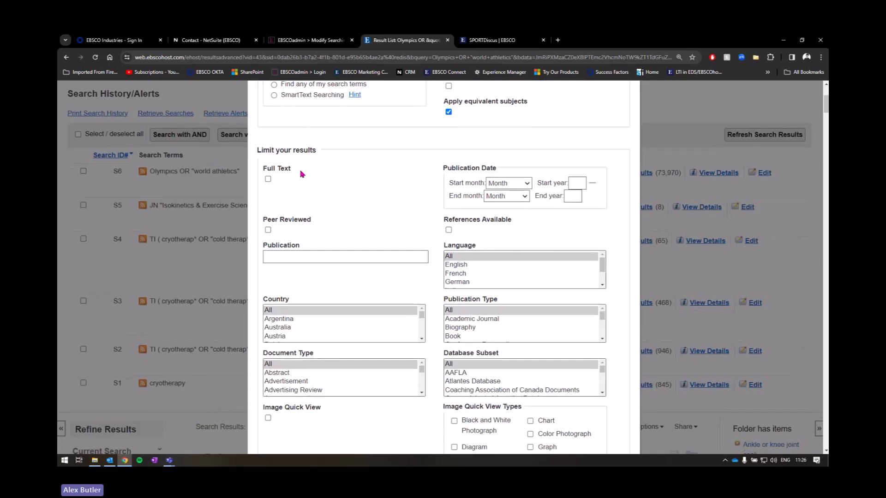
scroll(380, 212, down, 2)
click(587, 342)
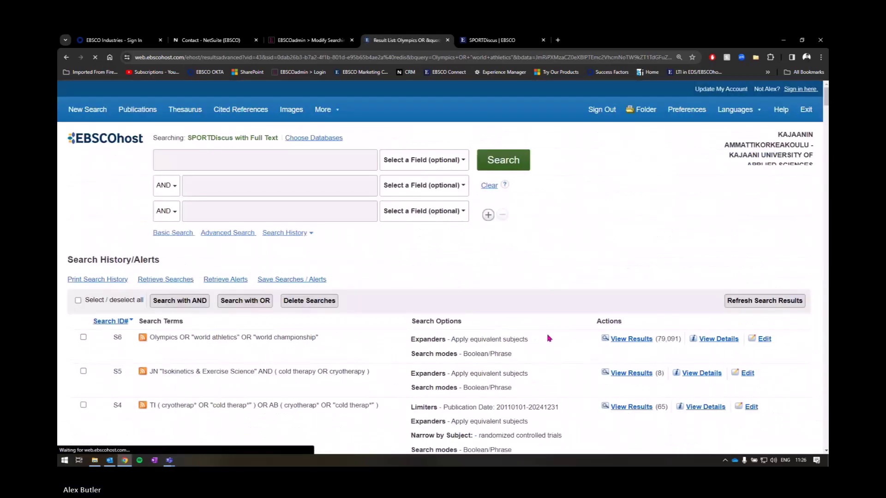
Step: Check the edited S6 query text and redisplay the search history panel
scroll(549, 339, down, 1)
drag(149, 257, 321, 256)
click(324, 259)
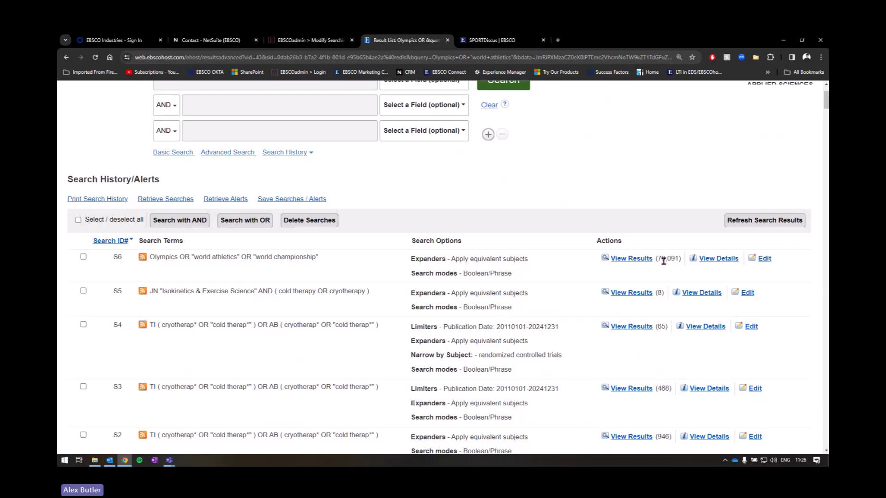
scroll(731, 231, down, 3)
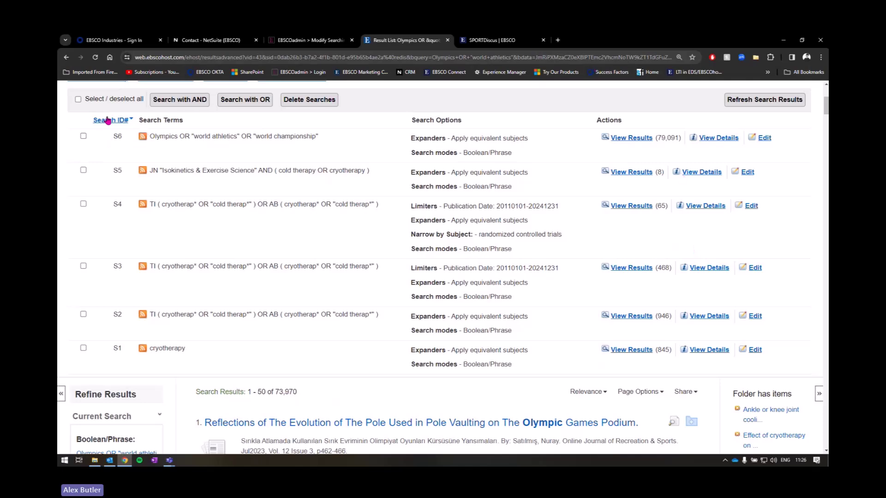
scroll(281, 145, up, 2)
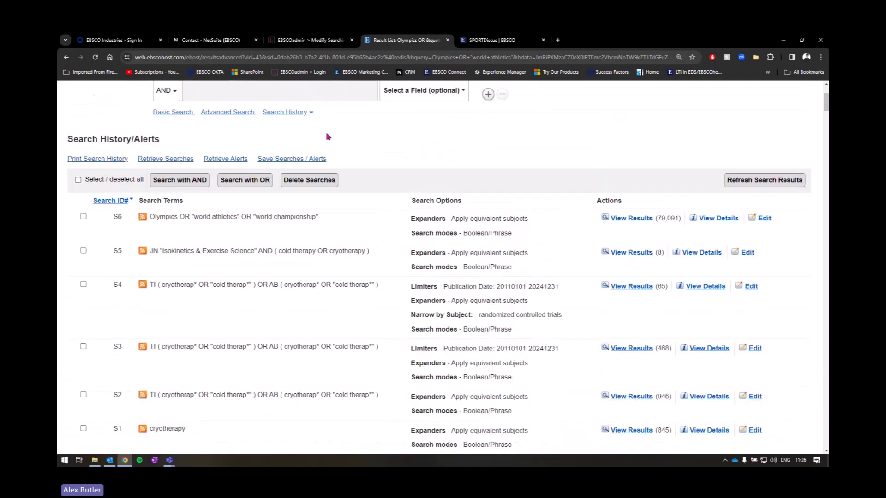
scroll(277, 133, up, 2)
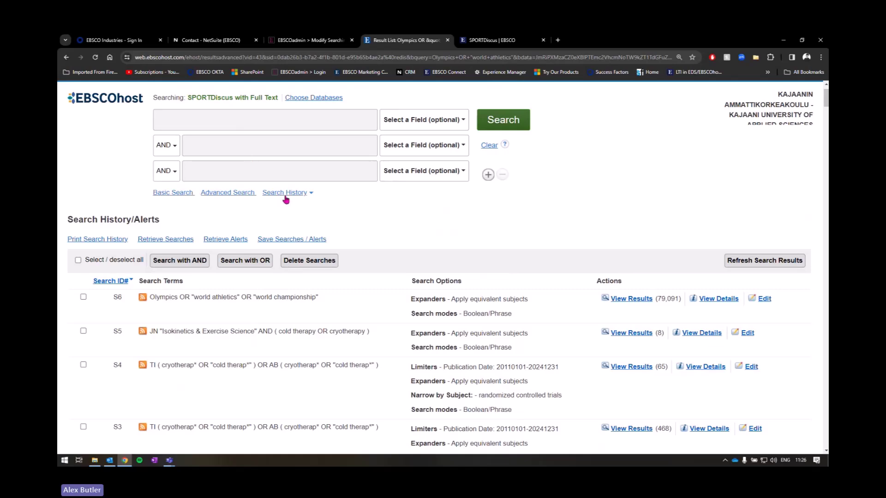
click(285, 199)
Step: Tick S6 in the search history, then highlight the S6 and S4 query texts
scroll(82, 222, down, 2)
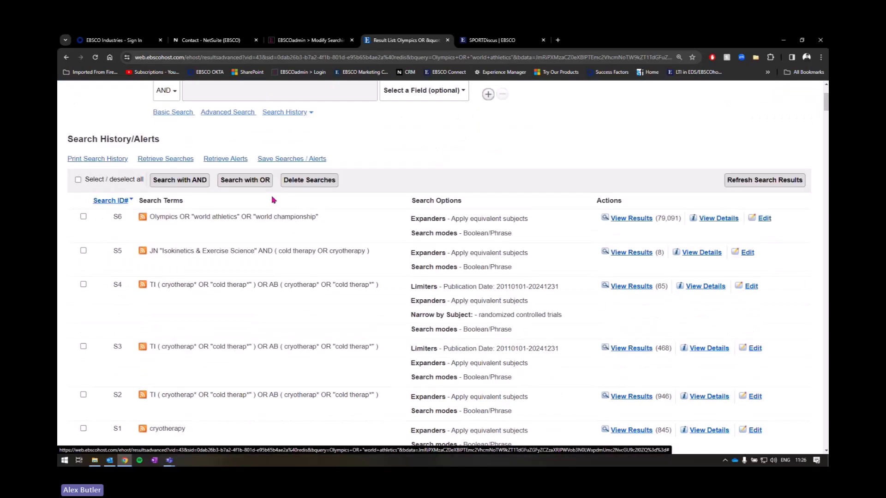
click(84, 217)
scroll(108, 226, down, 1)
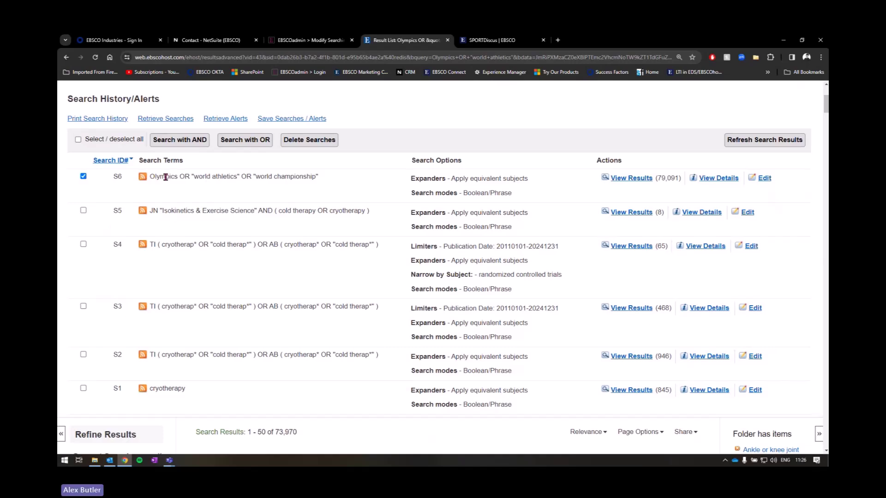
drag(152, 176, 342, 184)
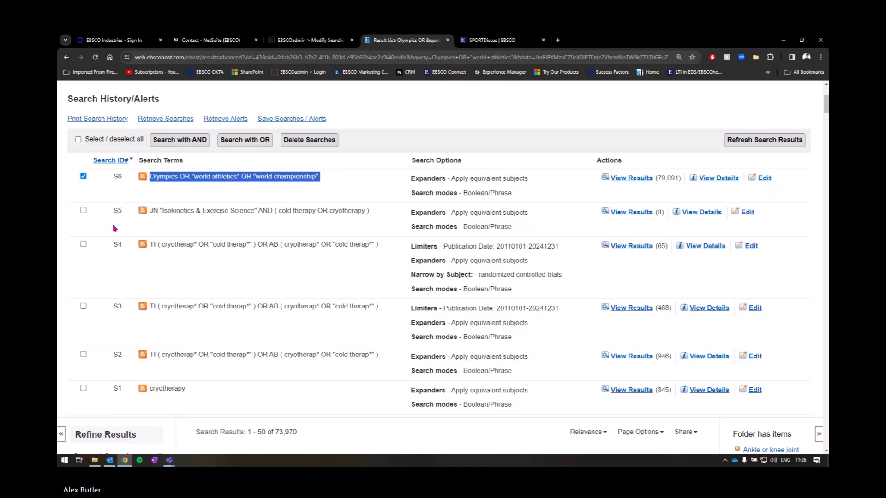
drag(151, 245, 383, 247)
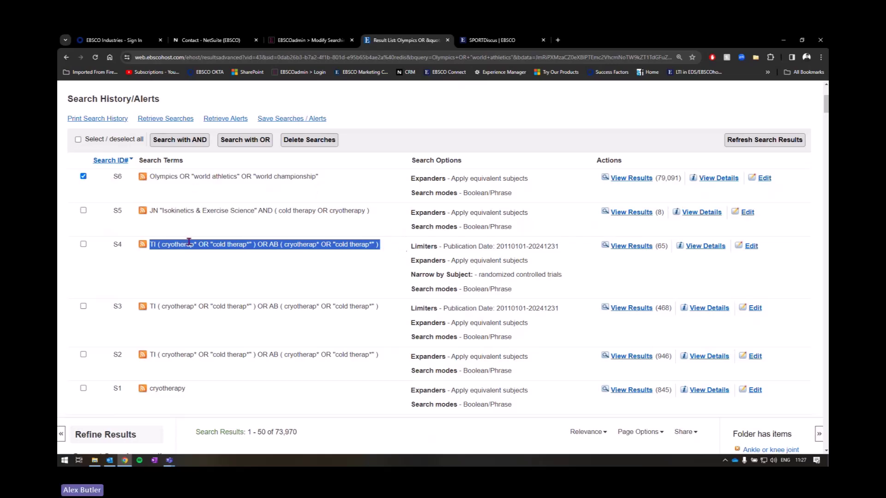
Step: Tick S4 next to the already-ticked S6 in the search history
click(83, 244)
scroll(285, 266, up, 4)
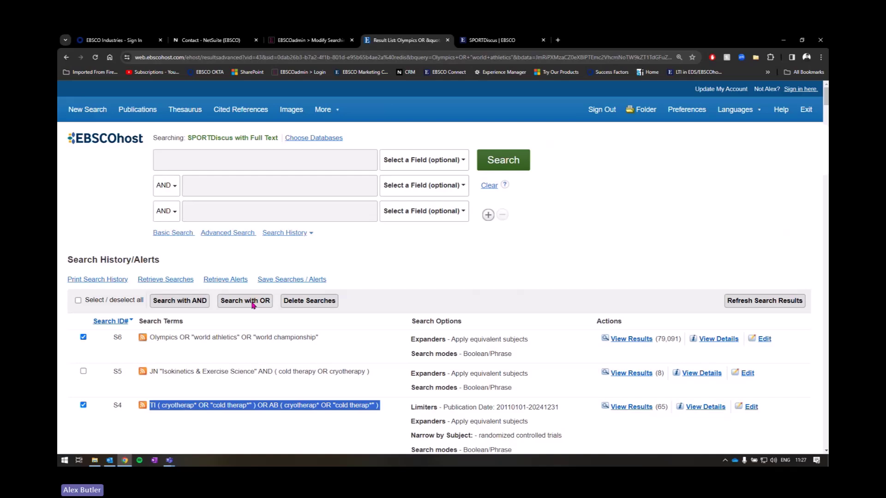
Step: Combine S4 AND S6 into S7, which returns 0 results, and go back to Search History
click(168, 305)
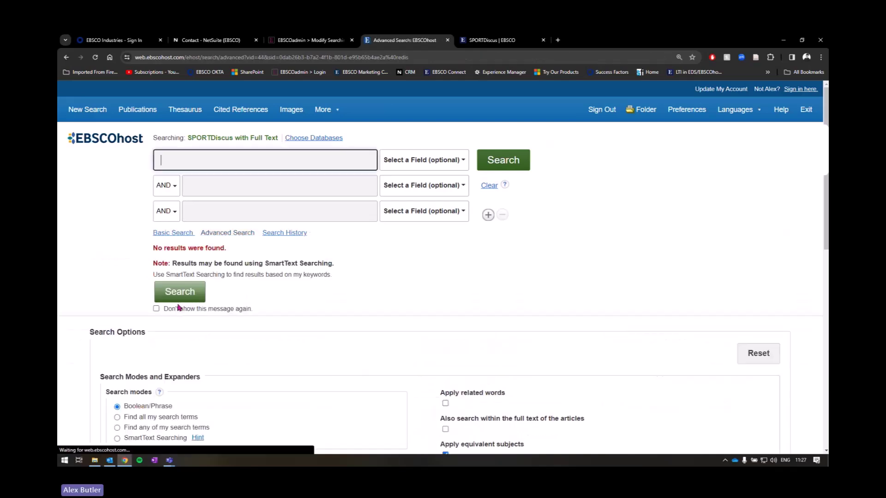
scroll(233, 256, down, 4)
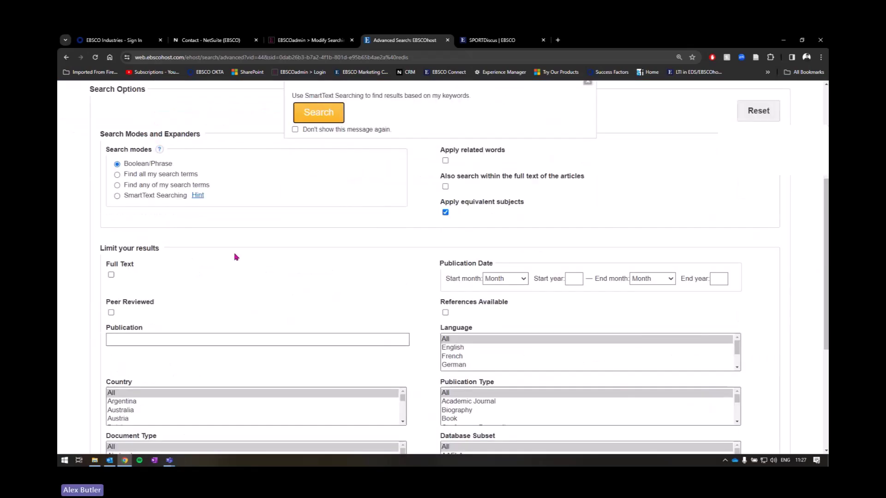
scroll(235, 257, up, 4)
click(275, 197)
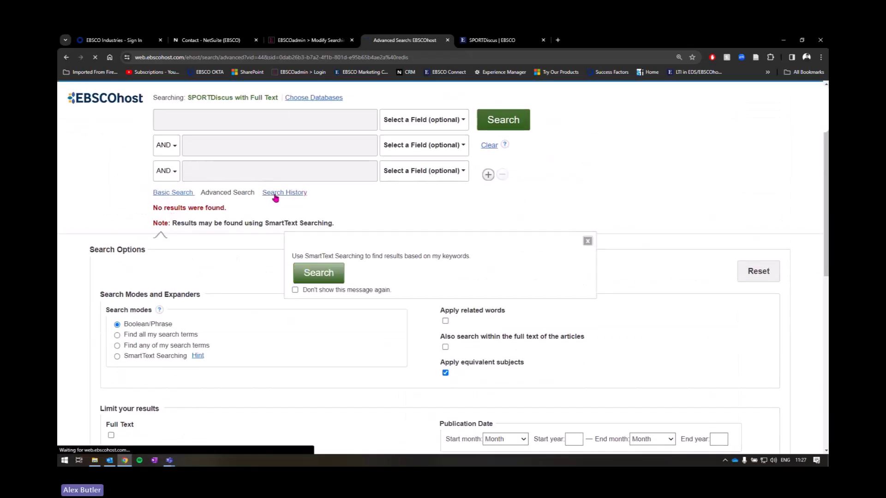
scroll(300, 184, down, 3)
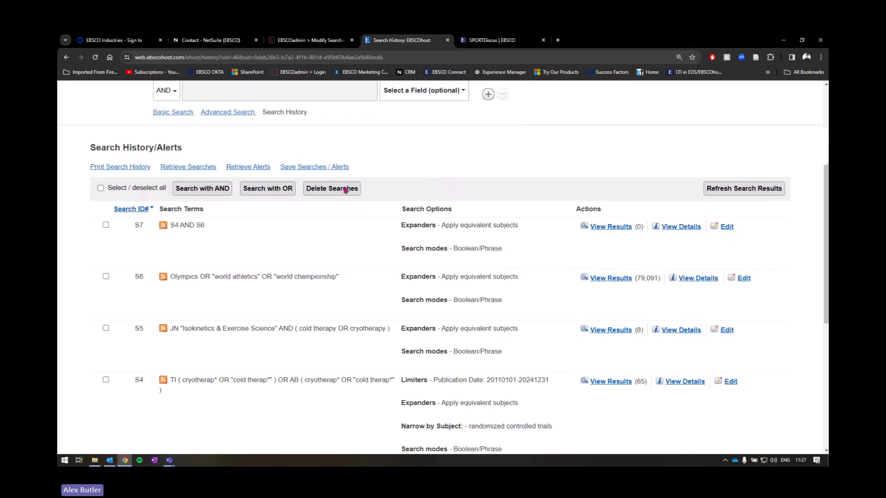
Step: Highlight S4 and S6 in the S7 row's search terms while zooming the page in and out
drag(170, 225, 195, 225)
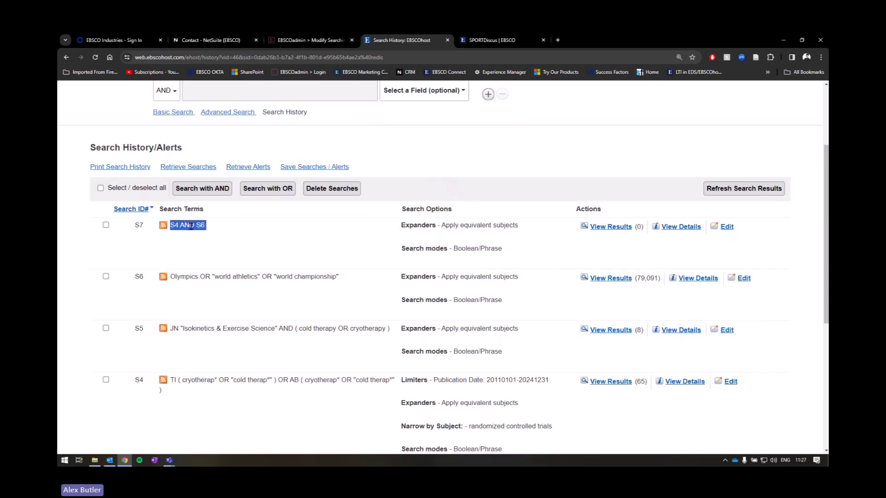
key(ctrl+plus)
key(ctrl+plus)
scroll(220, 277, down, 1)
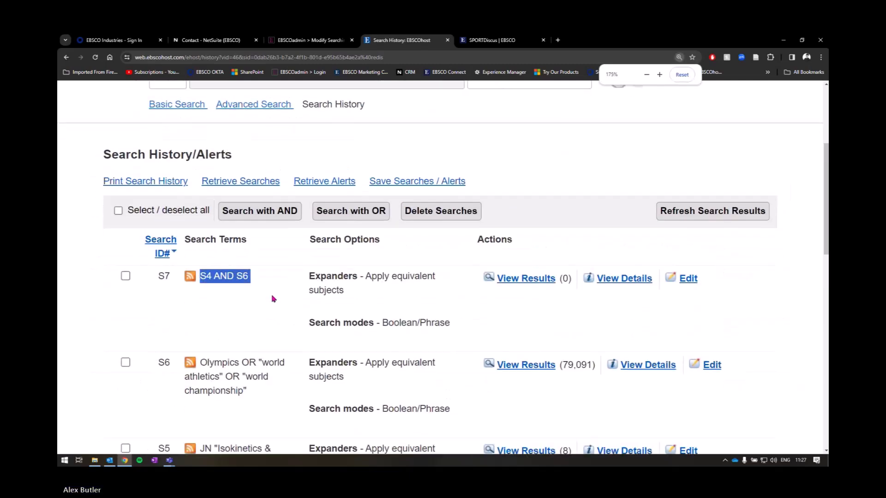
click(203, 255)
double_click(203, 256)
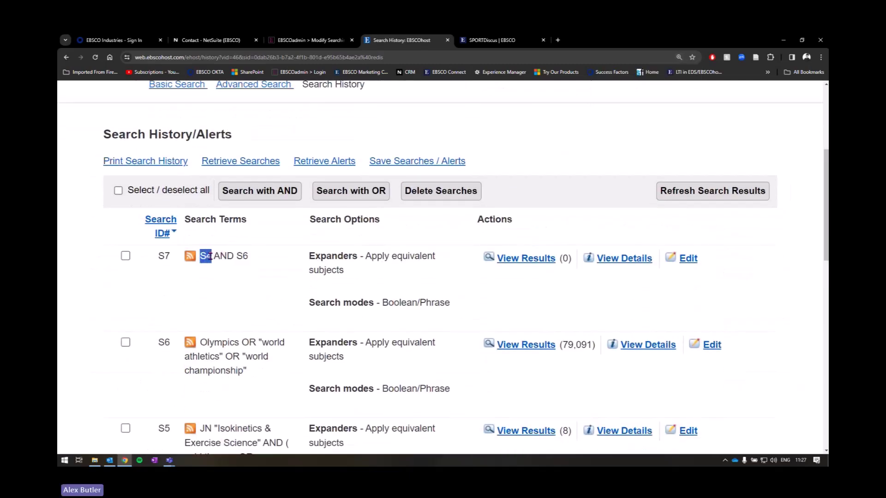
double_click(244, 257)
scroll(442, 263, up, 1)
scroll(392, 258, down, 1)
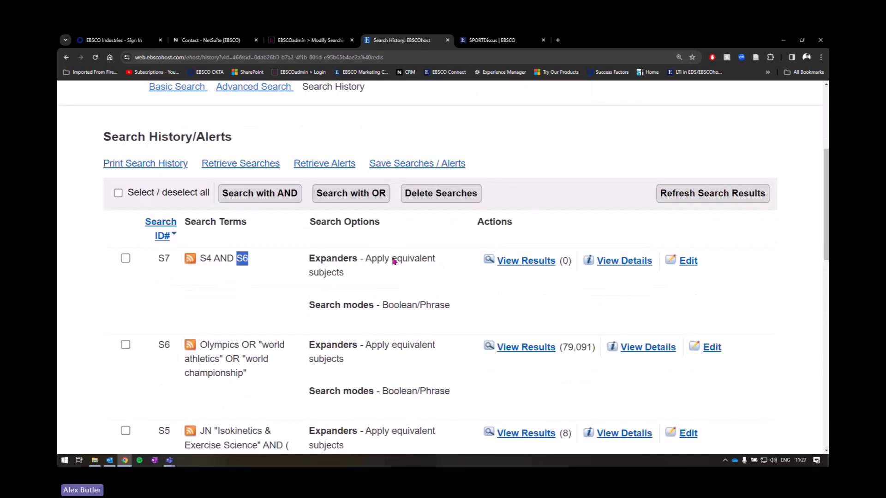
scroll(393, 259, down, 1)
scroll(404, 260, up, 3)
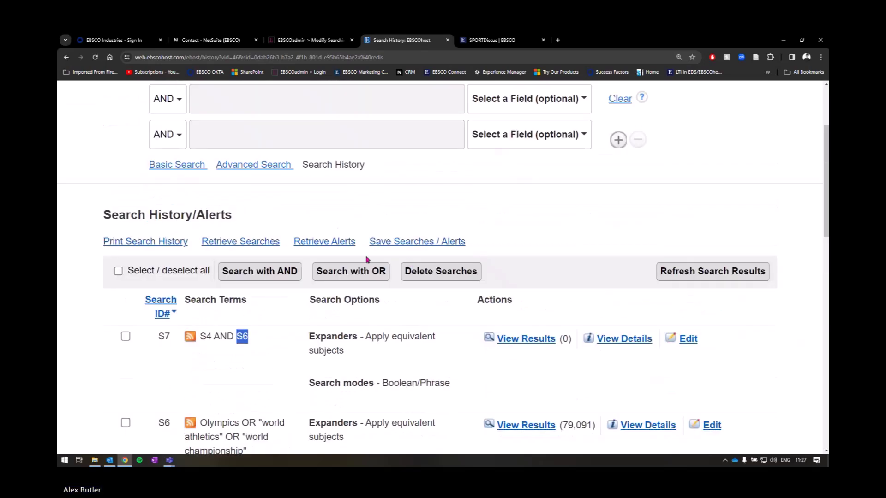
key(ctrl+minus)
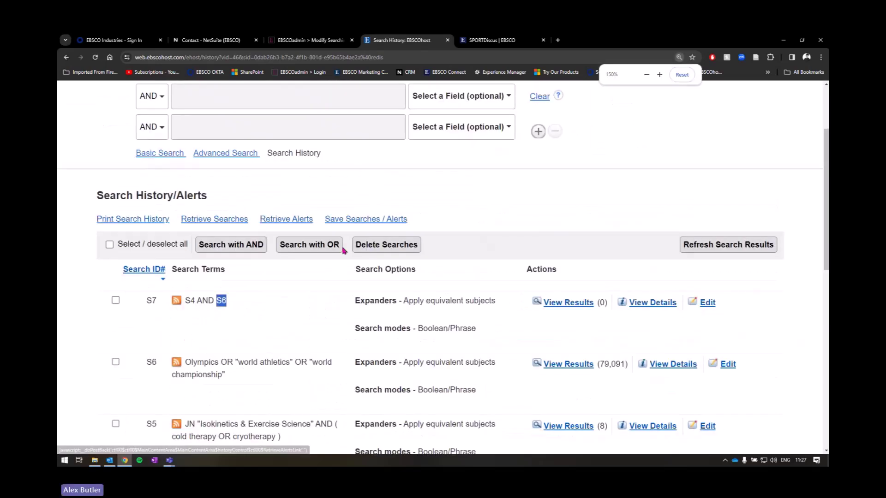
scroll(368, 245, down, 2)
scroll(425, 310, up, 5)
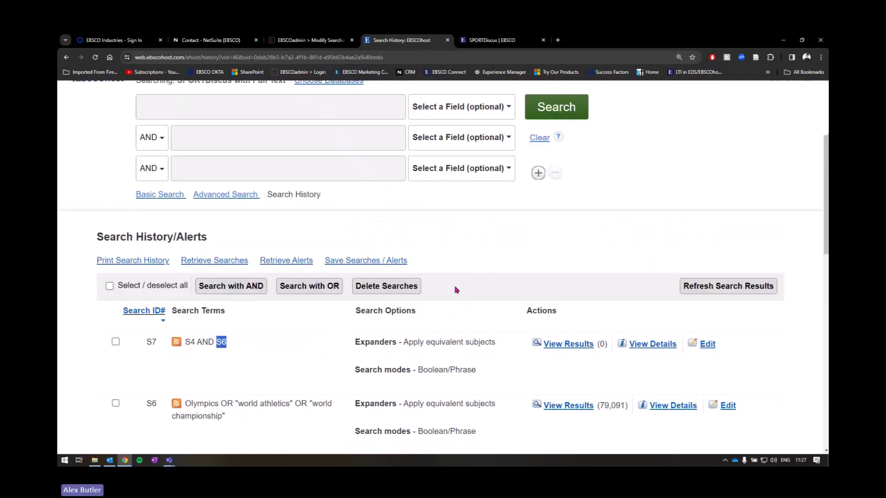
Step: Search injury prevention in box 1 AND S4 in box 2
click(194, 170)
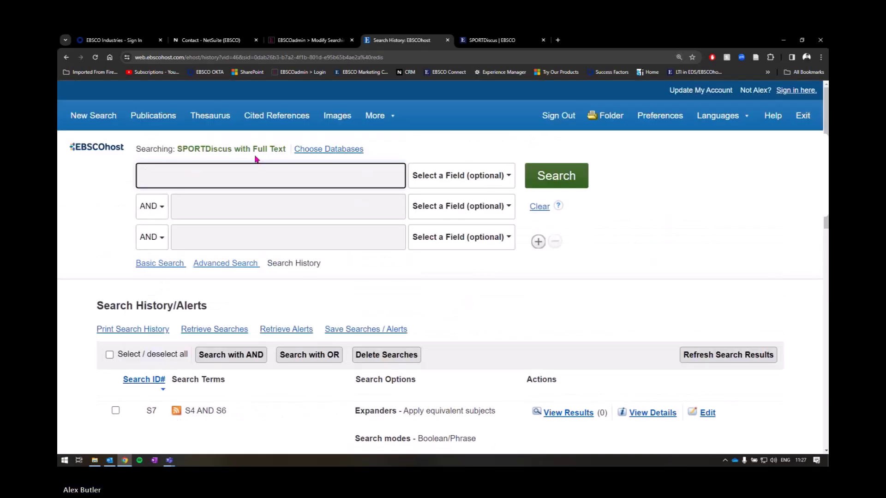
text(injury prev)
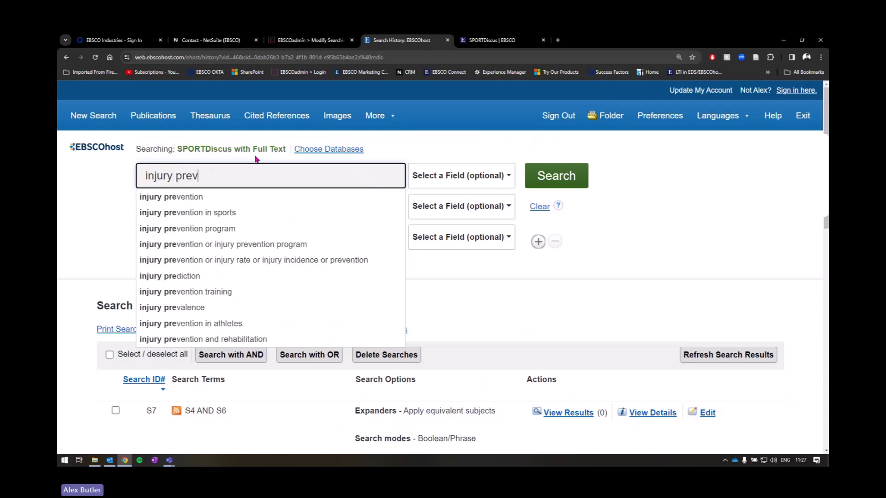
text(ention)
click(71, 205)
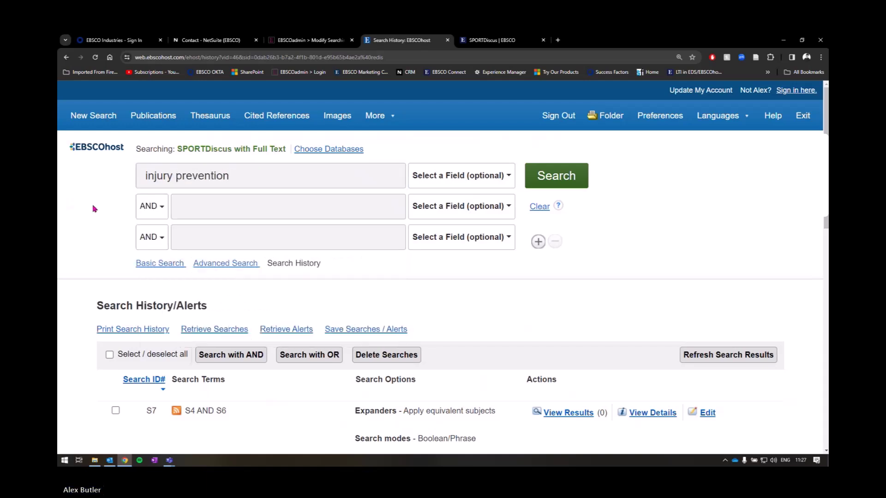
click(215, 208)
text(S4)
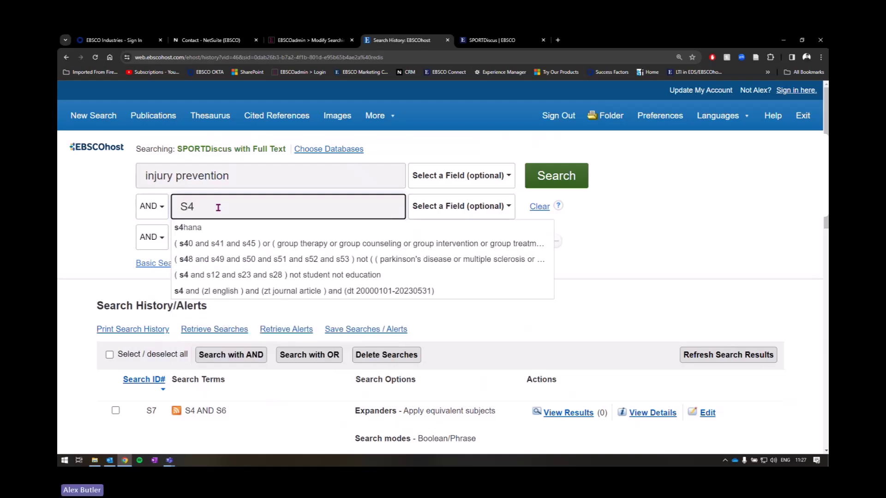
double_click(187, 207)
click(92, 197)
click(561, 177)
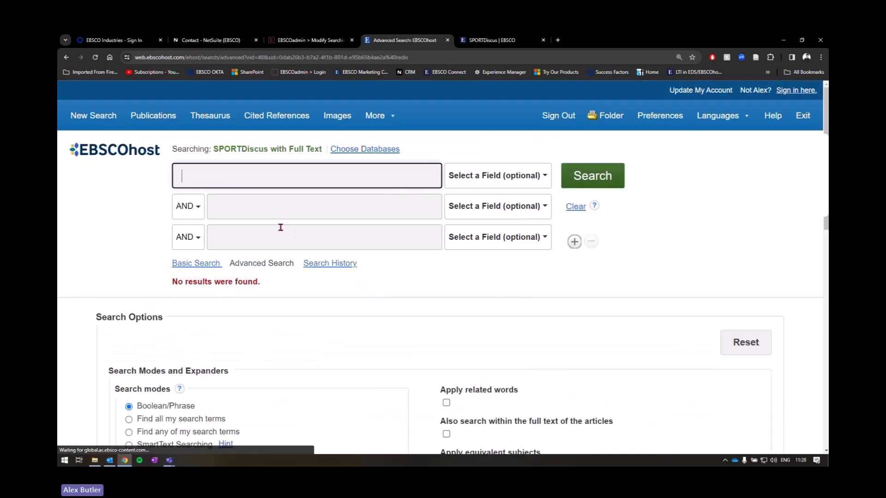
Step: Review the new S8 and S9 entries (0 results) in Search History, highlighting S4 in S9
click(347, 269)
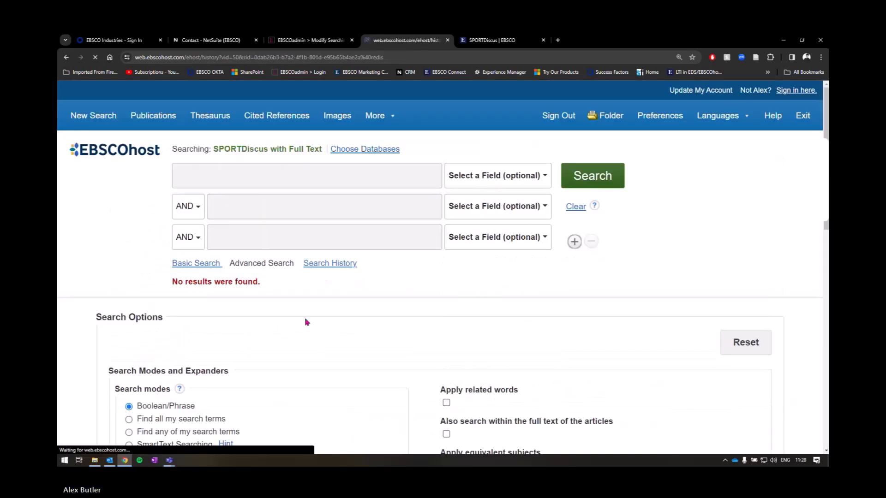
scroll(282, 200, down, 1)
scroll(281, 199, down, 3)
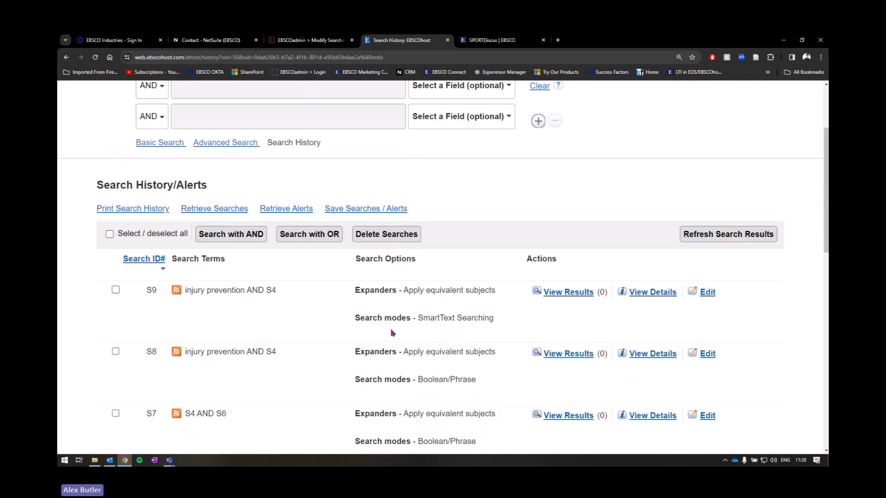
double_click(271, 251)
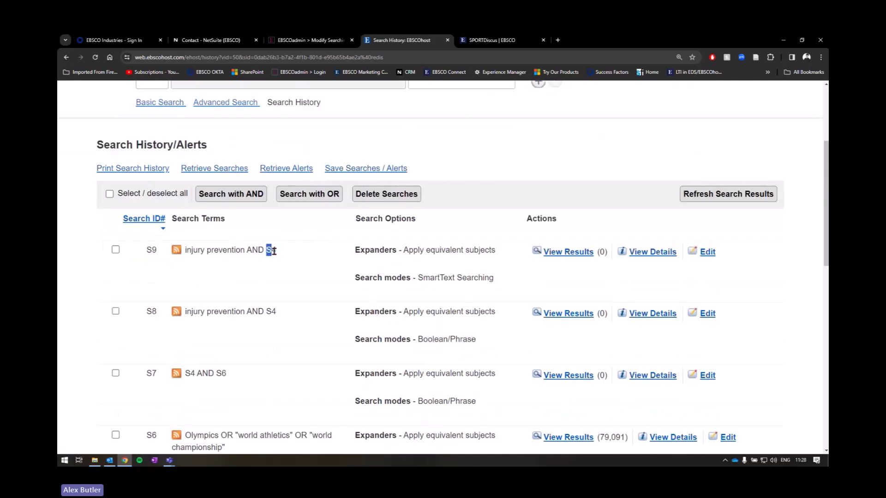
scroll(279, 254, down, 3)
scroll(269, 256, down, 6)
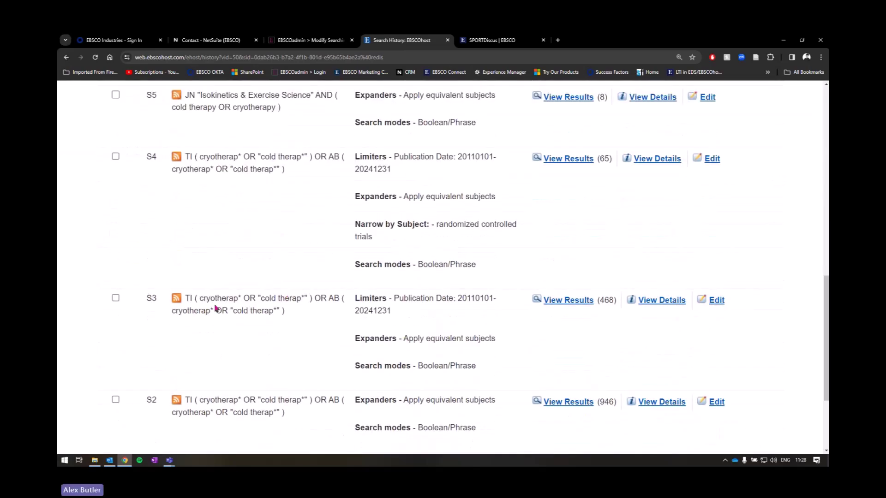
scroll(227, 263, up, 13)
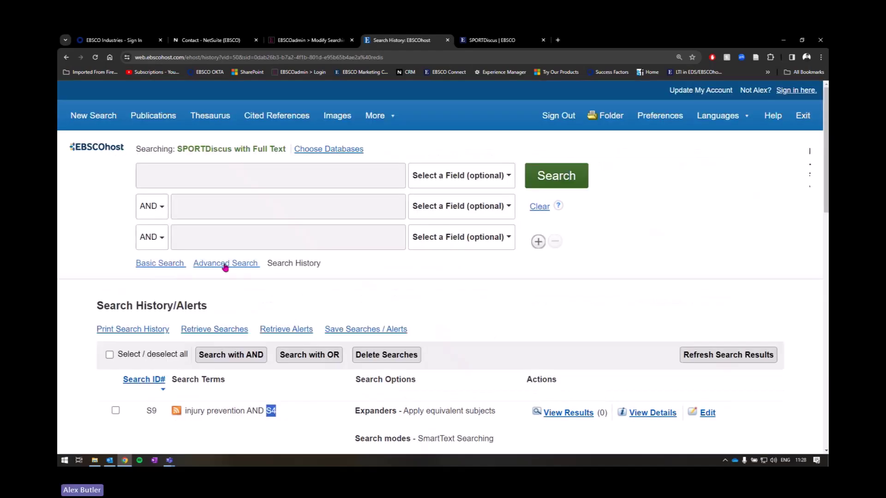
scroll(396, 231, down, 6)
Step: Open a fresh advanced search page and begin typing 'cryto' in the first box
click(699, 212)
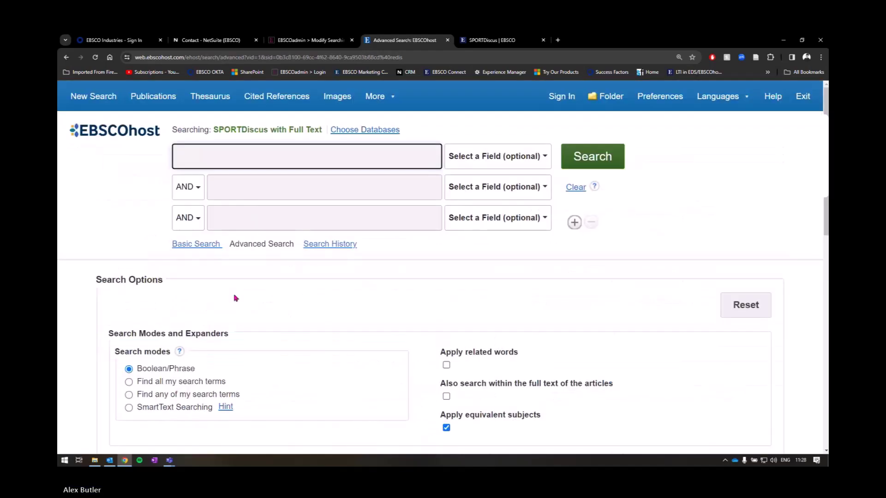
text(cryt)
key(BackSpace)
text(o)
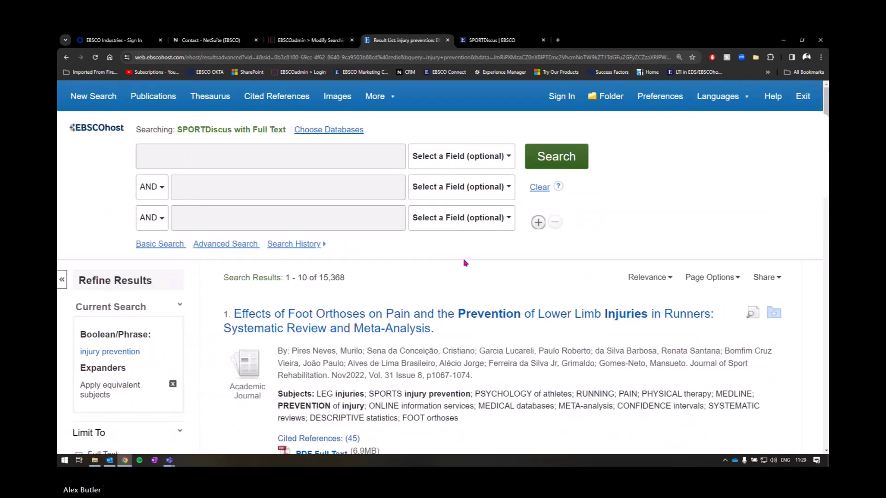
Step: Show the search history with S3 = S1 AND S2 (23 results), then return to the first box
click(295, 243)
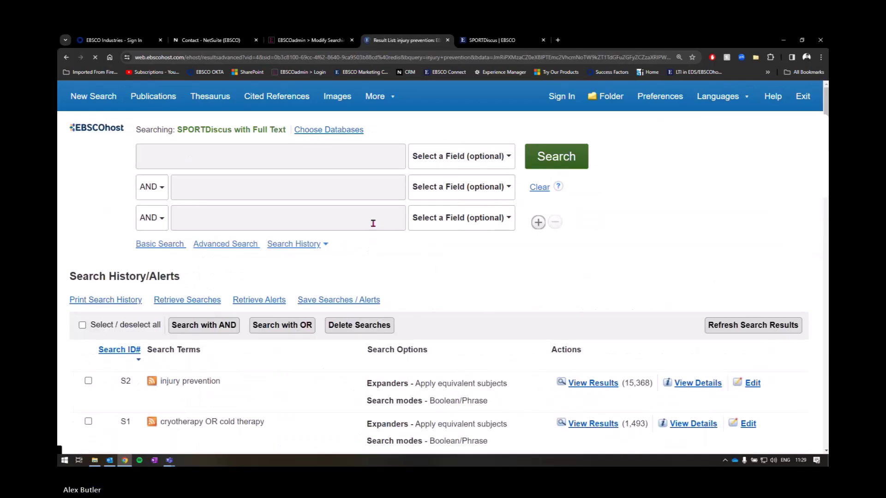
scroll(378, 238, down, 1)
scroll(378, 238, down, 2)
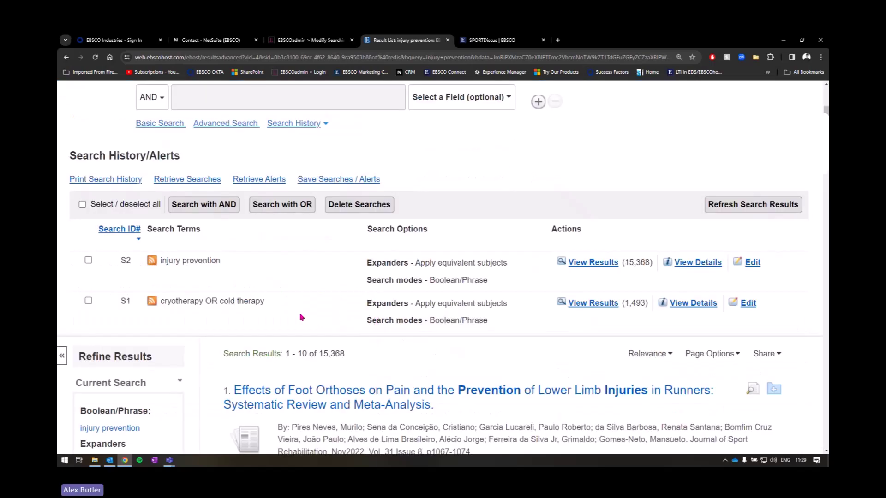
scroll(300, 317, up, 3)
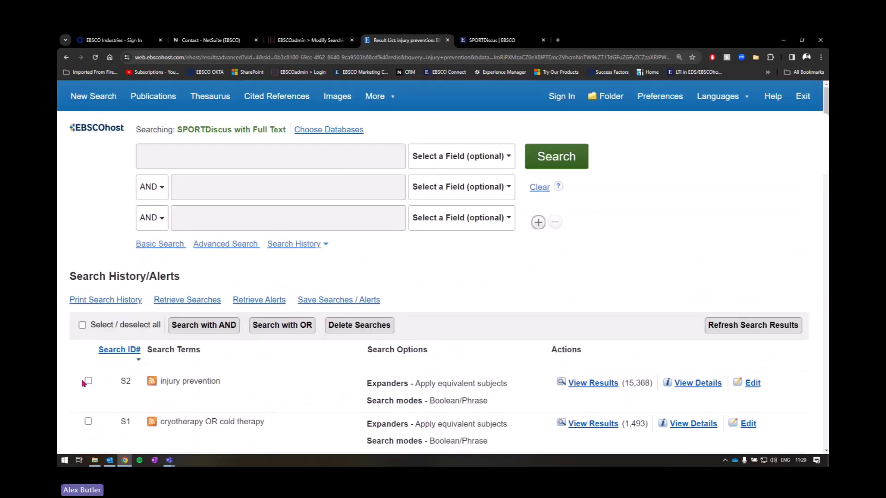
scroll(441, 239, down, 2)
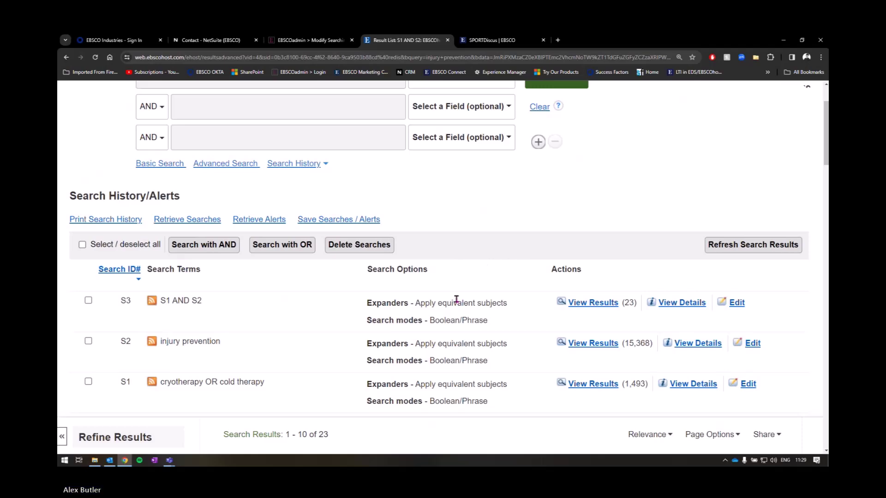
scroll(456, 300, down, 1)
scroll(511, 279, up, 1)
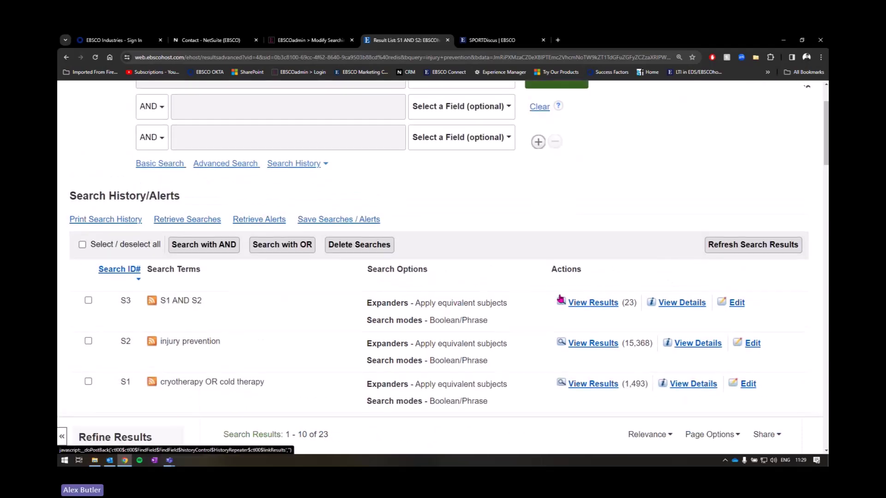
scroll(530, 300, up, 2)
click(167, 152)
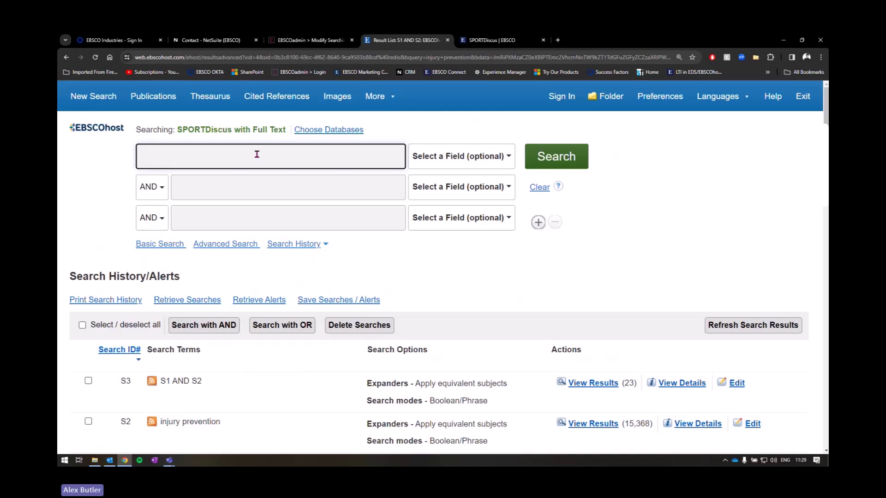
scroll(323, 212, down, 2)
Step: Enter the query S1 and (Nike OR Adidas OR "Under Armor" OR Le Coq Sportif OR Puma
scroll(336, 220, up, 2)
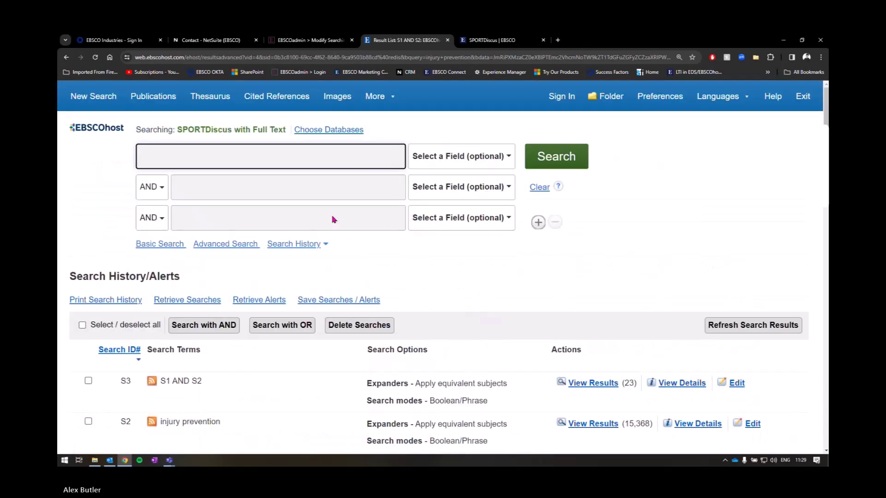
text(S1 A)
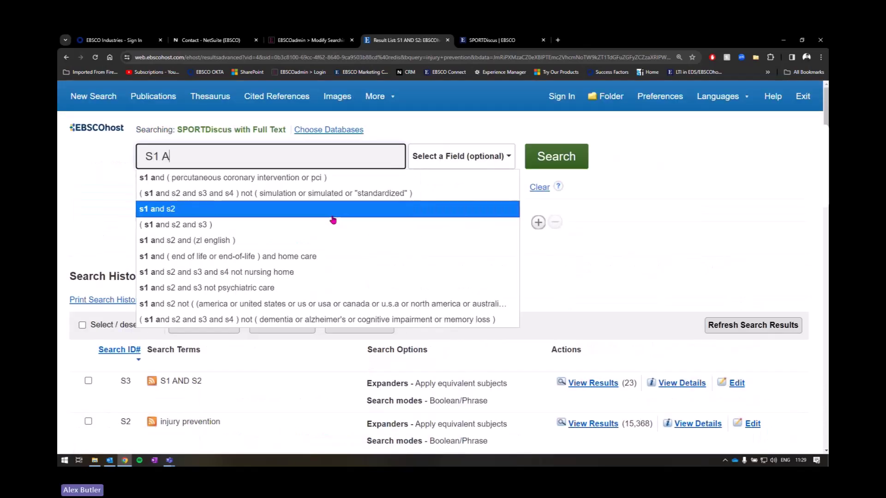
text(and (Nike OR a)
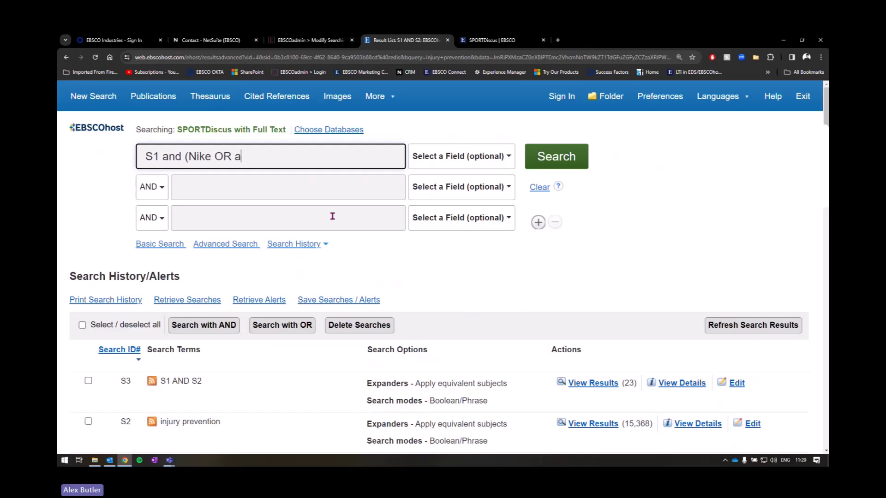
key(BackSpace)
text(Adi)
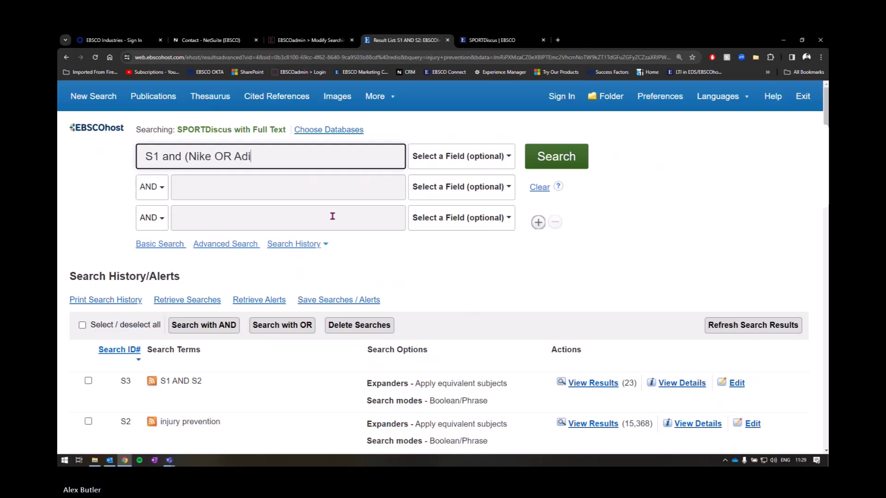
text(das OR "U)
key(BackSpace)
text("Under Armor" OR )
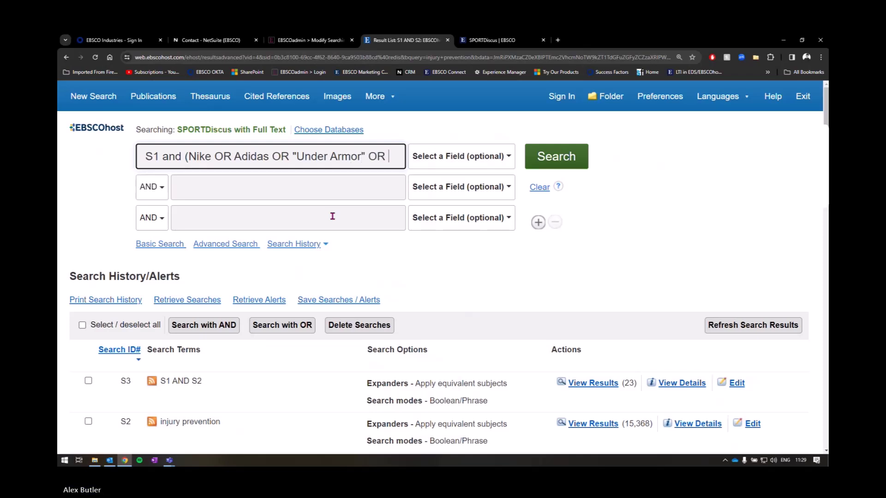
text(Le Coq)
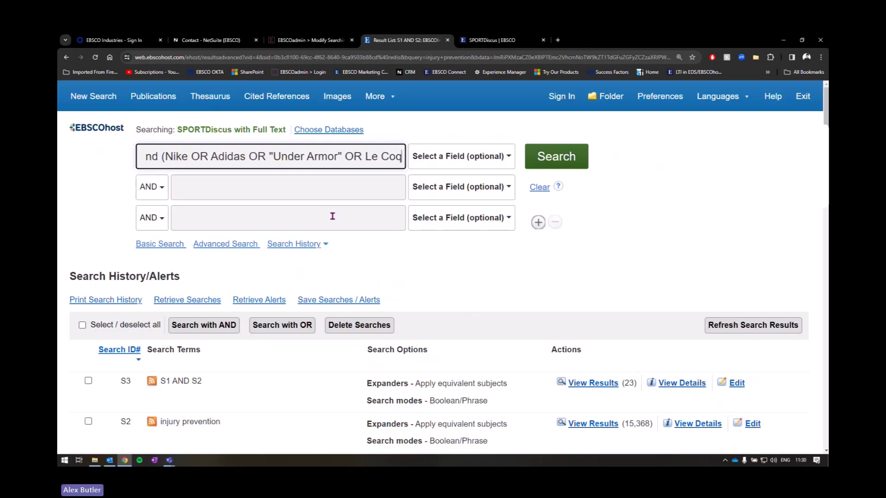
text( Sportif OR Puma")
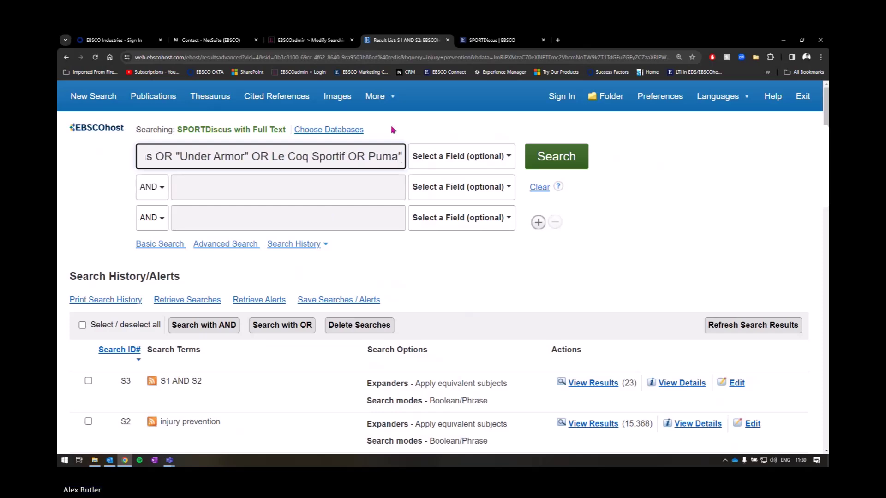
Step: Add the closing parenthesis to the brand query and run it, getting 2 results
key(Home)
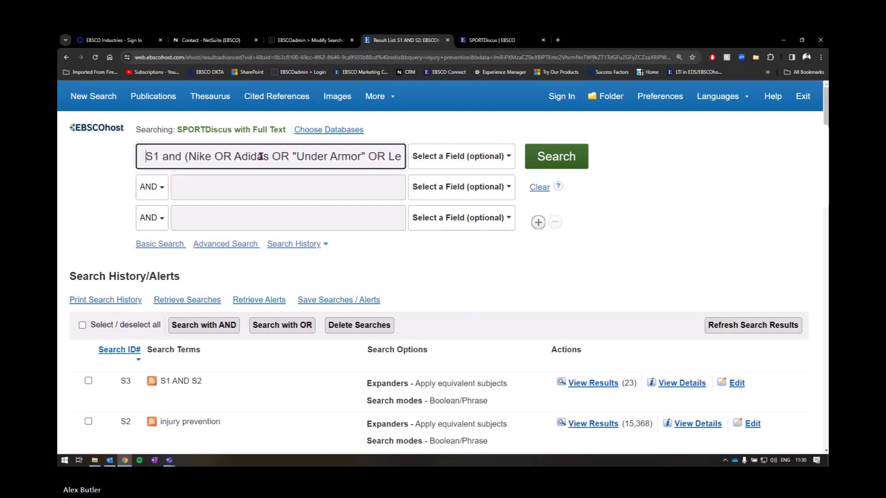
double_click(152, 160)
click(193, 160)
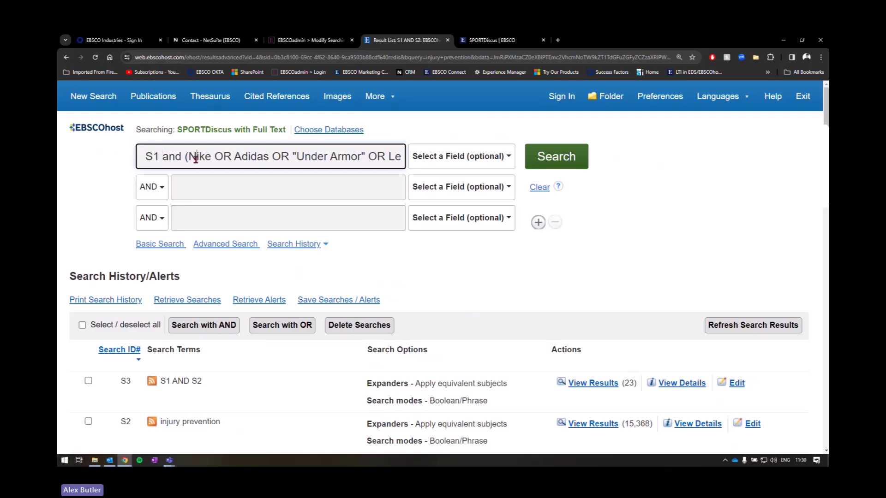
click(352, 157)
key(Right)
key(Right)
key(Right)
key(Right)
key(Right)
key(Right)
key(Right)
key(Right)
key(Right)
key(Right)
key(Right)
key(Right)
key(Right)
key(Right)
key(Right)
key(Right)
key(Right)
key(Right)
key(Right)
key(Right)
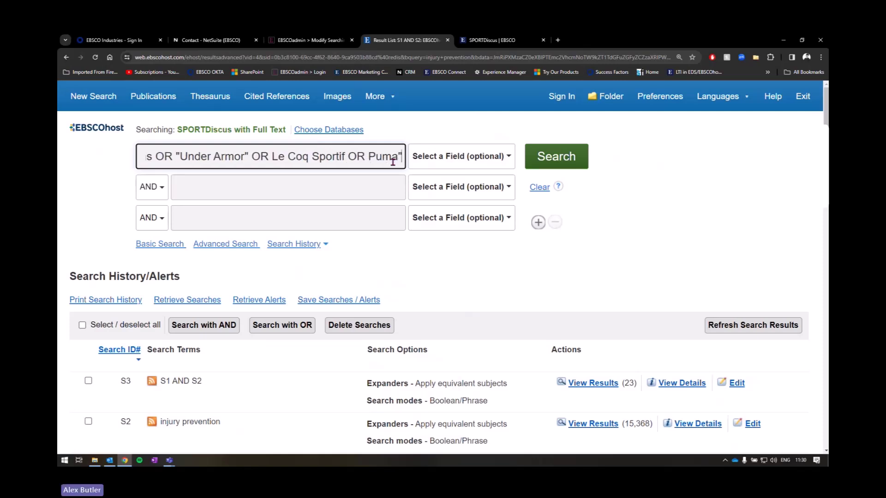
text())
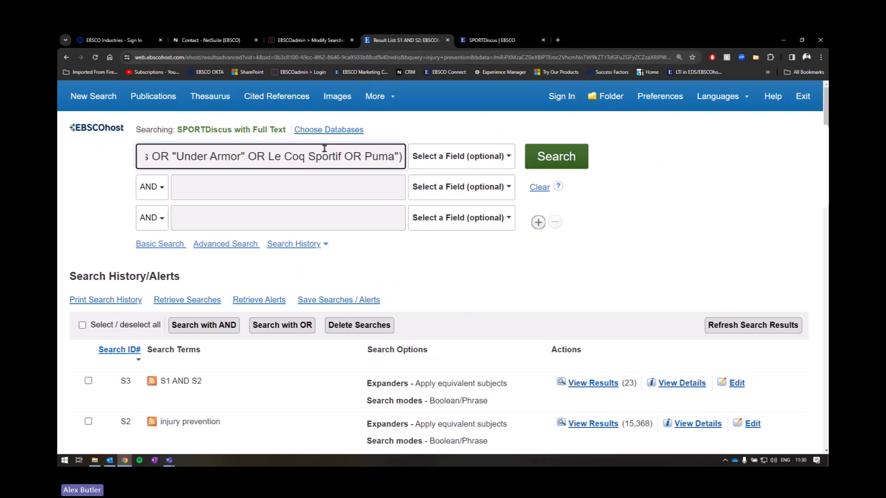
click(547, 157)
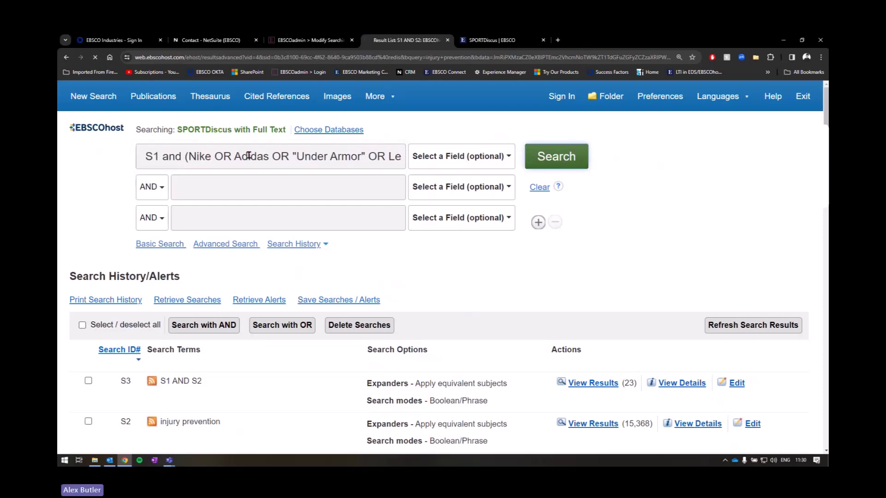
Step: Tick S4 (brand query, 2 results) and S1 in the search history
scroll(618, 279, down, 8)
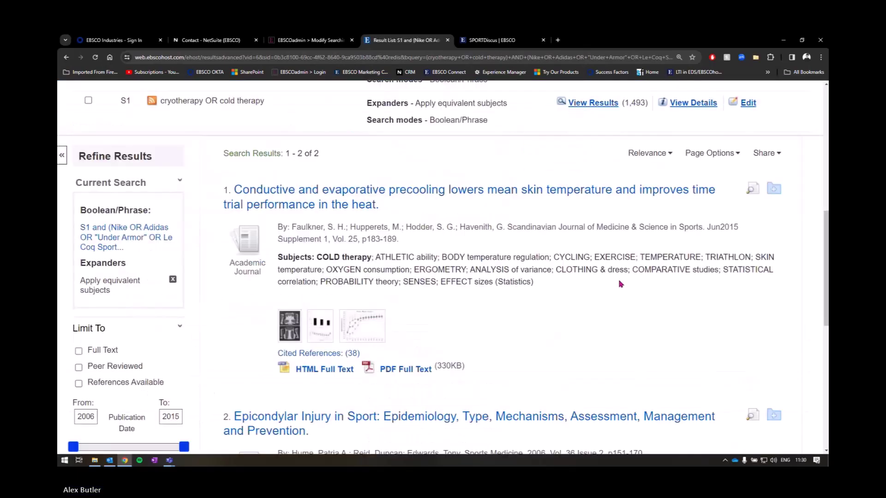
scroll(619, 284, up, 4)
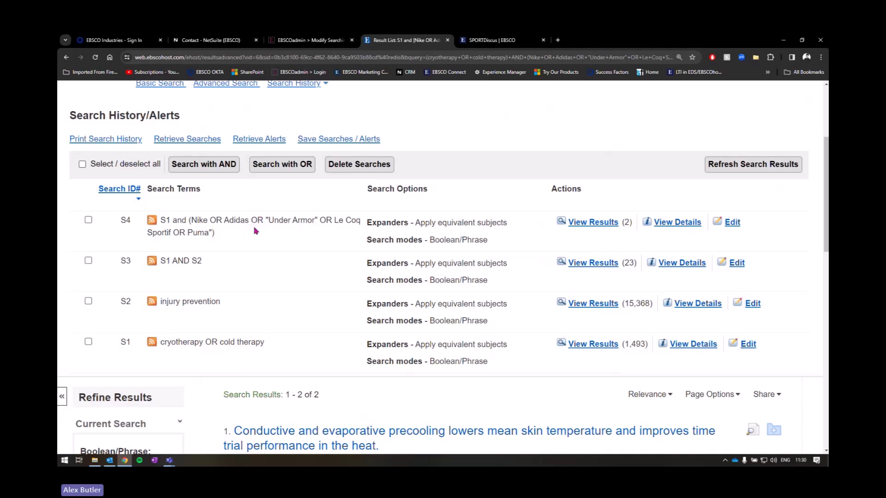
click(88, 220)
click(89, 341)
scroll(174, 307, up, 1)
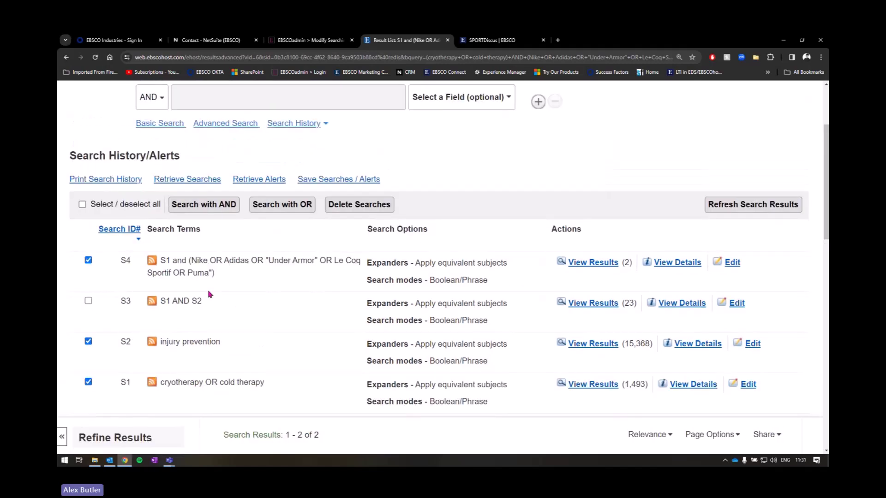
scroll(213, 275, up, 2)
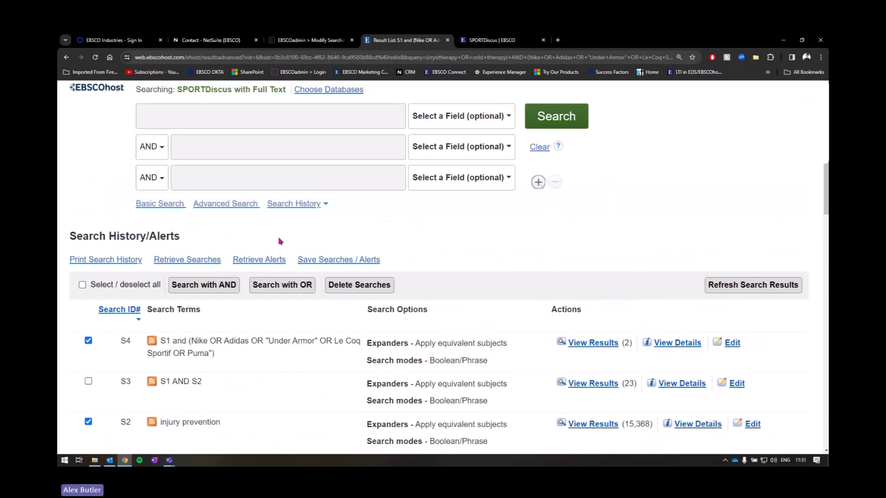
scroll(347, 265, up, 1)
scroll(449, 280, down, 3)
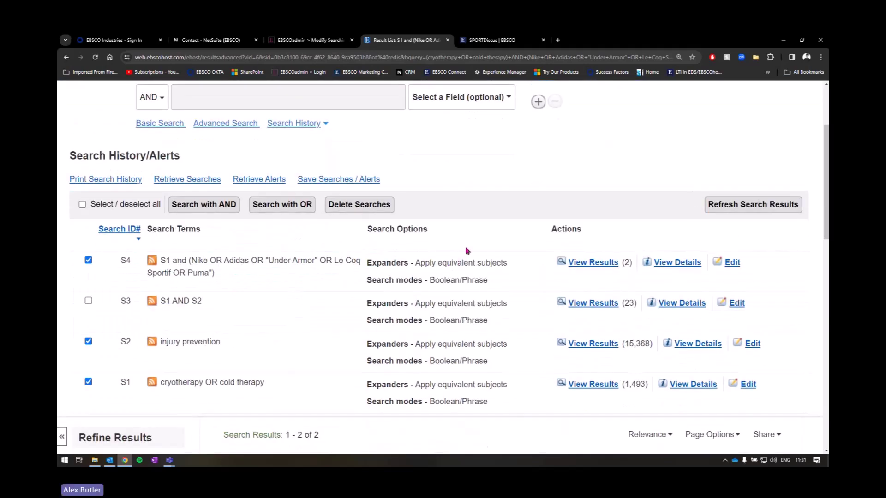
scroll(525, 250, up, 2)
scroll(525, 250, up, 2)
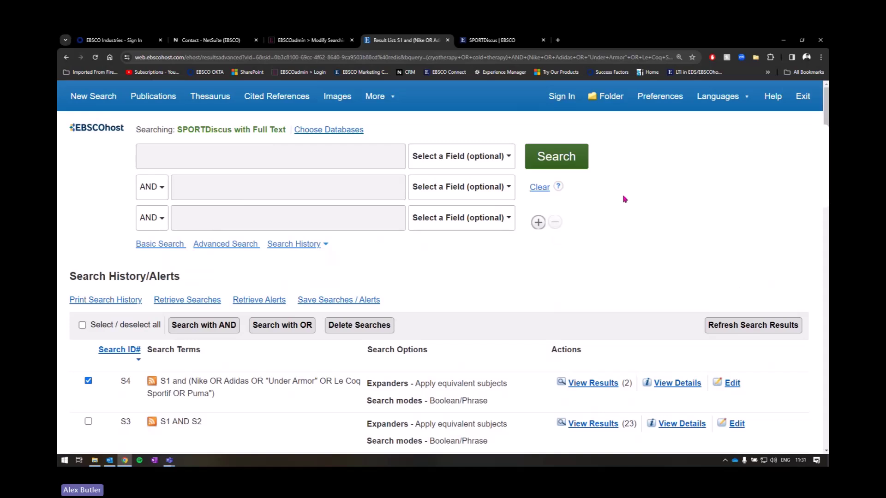
Step: Sign in to the personal EBSCO account with the autofilled credentials, returning to advanced search
click(561, 96)
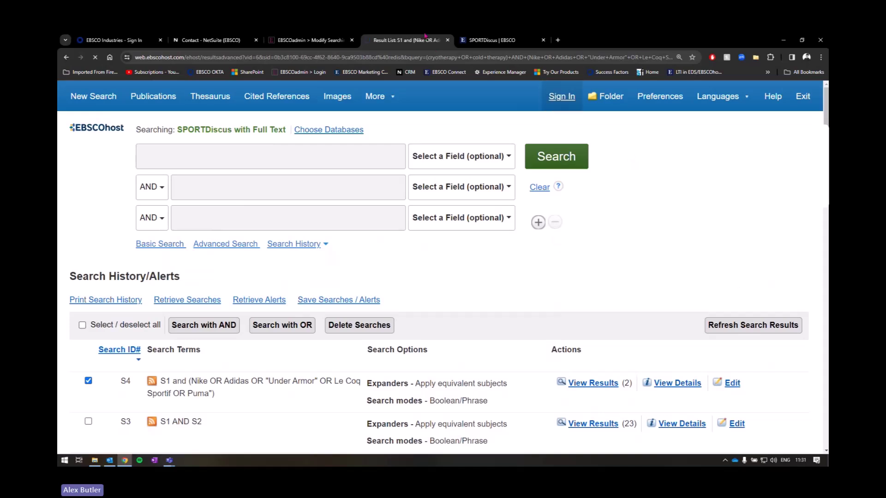
click(439, 329)
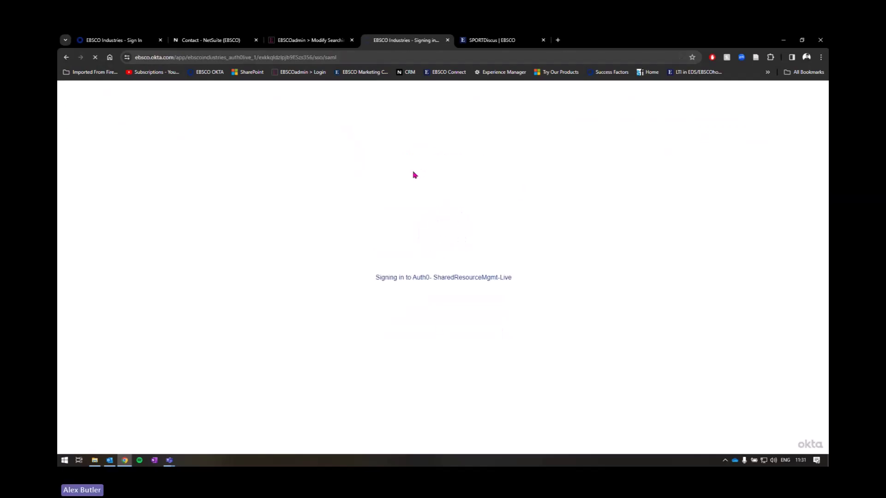
scroll(362, 106, down, 1)
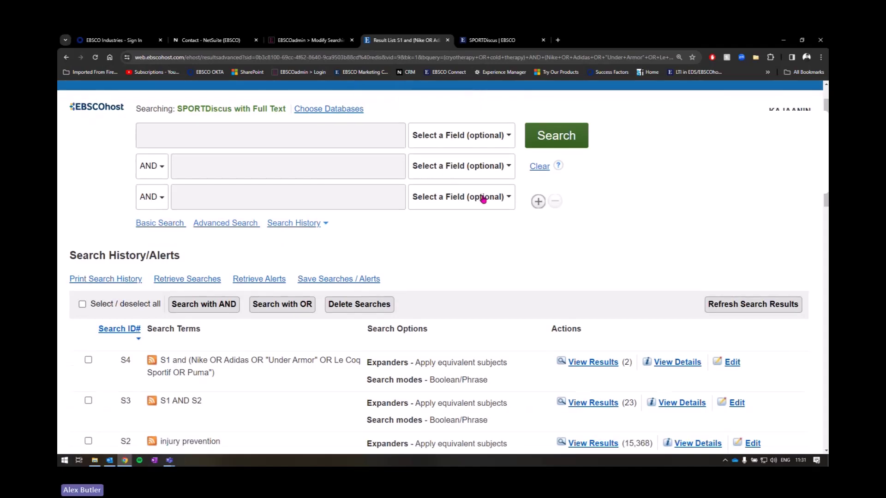
scroll(518, 206, up, 1)
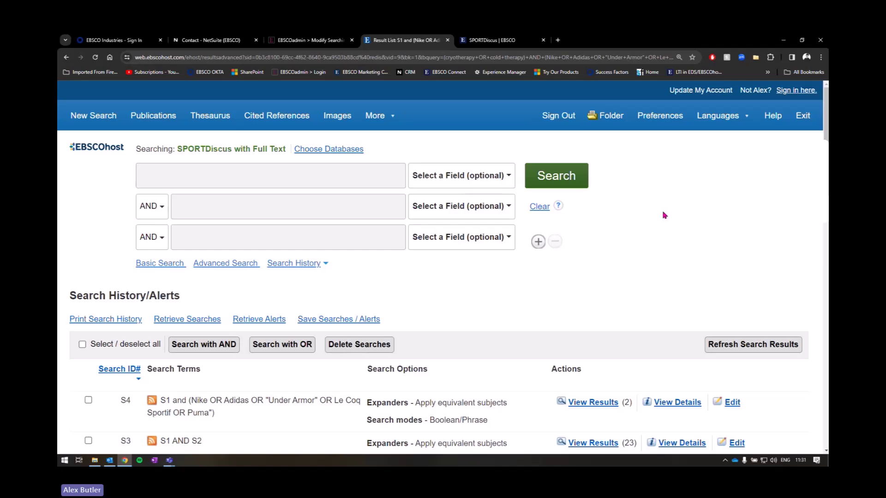
Step: Tick S4, S1 and S3 in the history and bring up the Save Searches / Alerts form
scroll(606, 223, down, 2)
scroll(605, 223, down, 3)
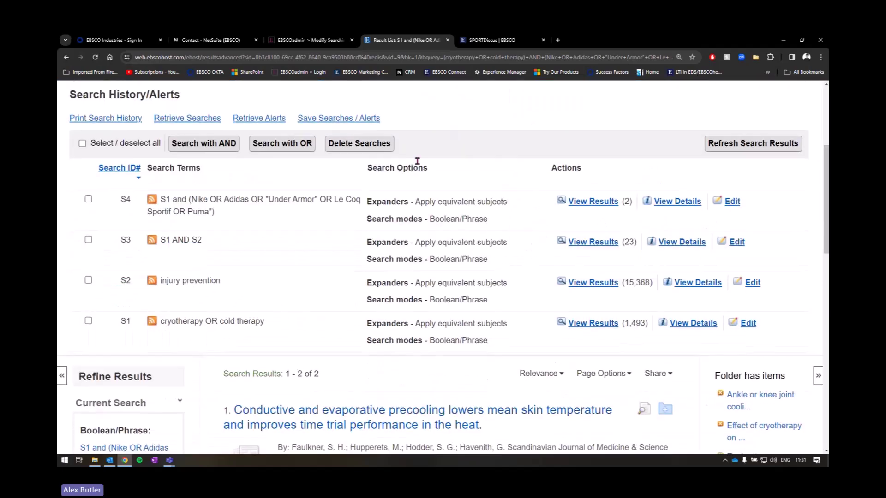
click(89, 200)
click(89, 321)
click(88, 239)
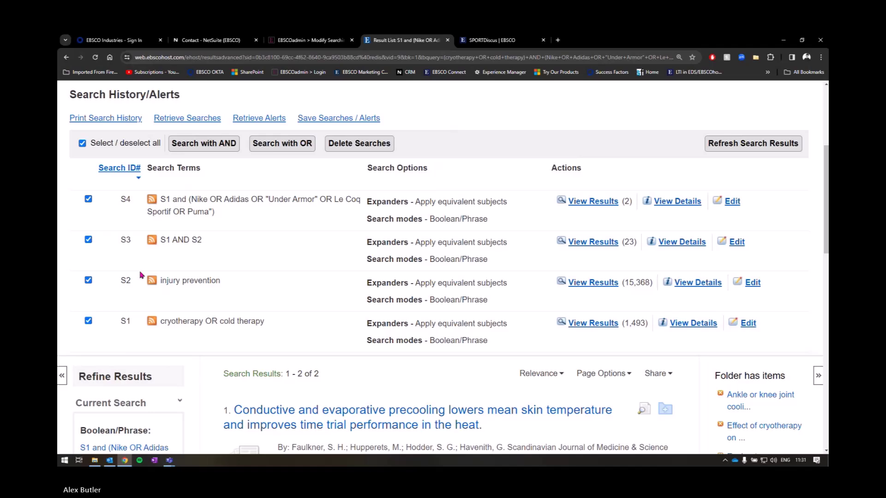
scroll(171, 207, up, 1)
click(323, 161)
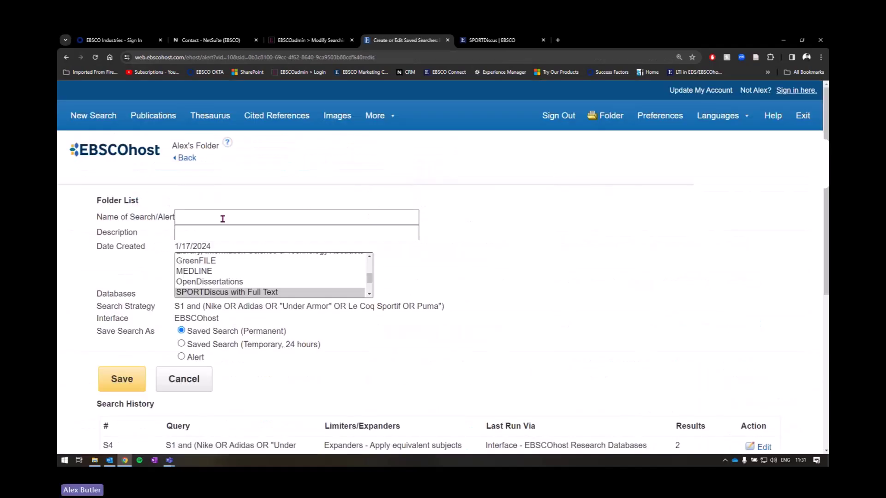
Step: Name the saved search 'Injury Prevention and Cold Therapy' and switch its type to Alert
click(222, 219)
text(Injr)
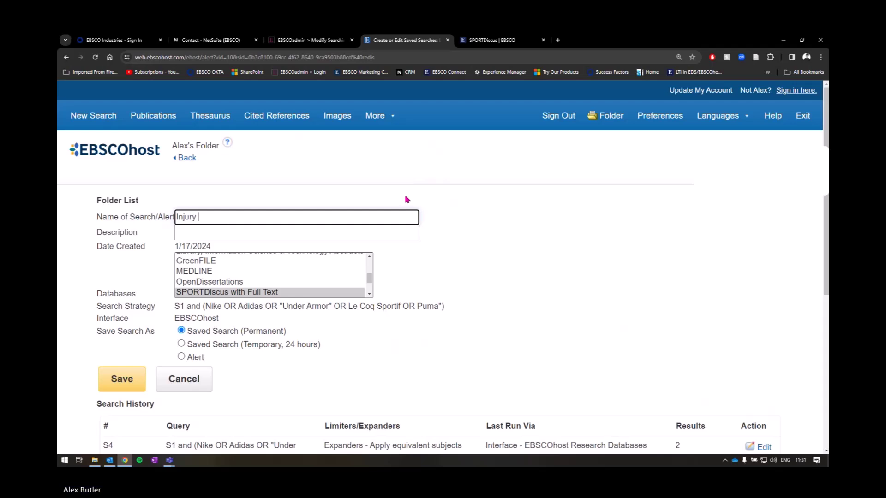
text(y A)
text(revention adn)
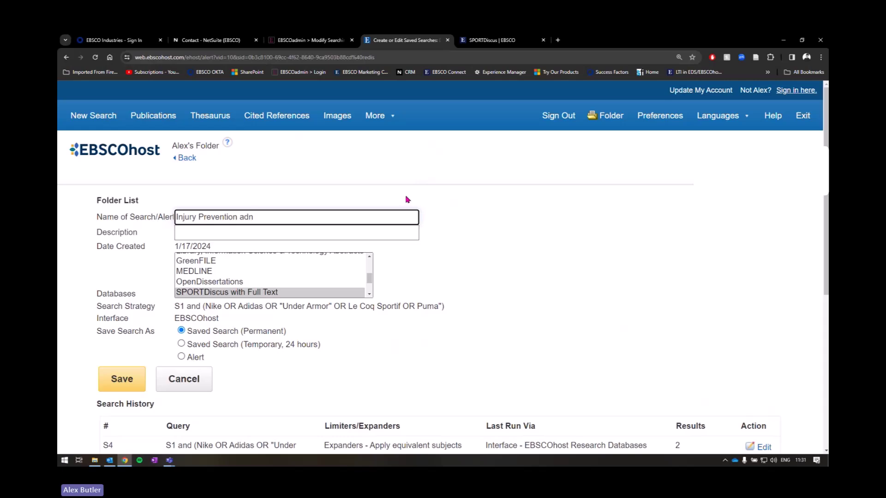
drag(308, 216, 128, 216)
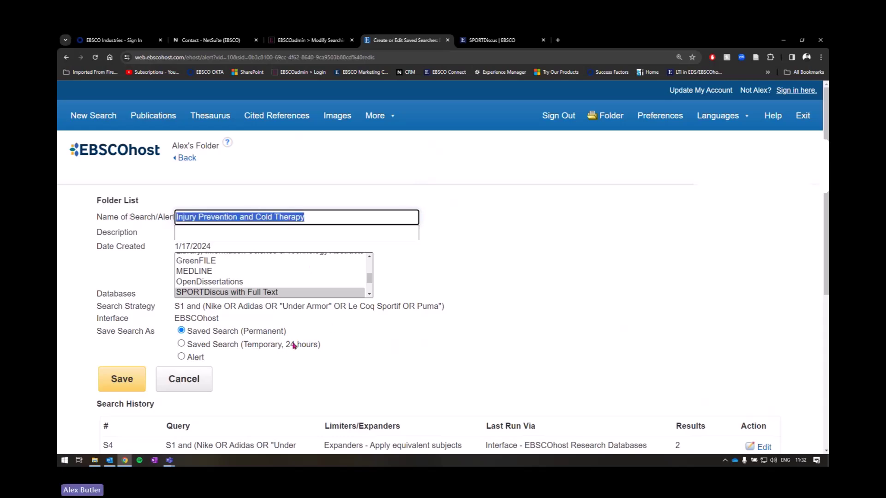
scroll(297, 358, down, 1)
scroll(443, 267, down, 4)
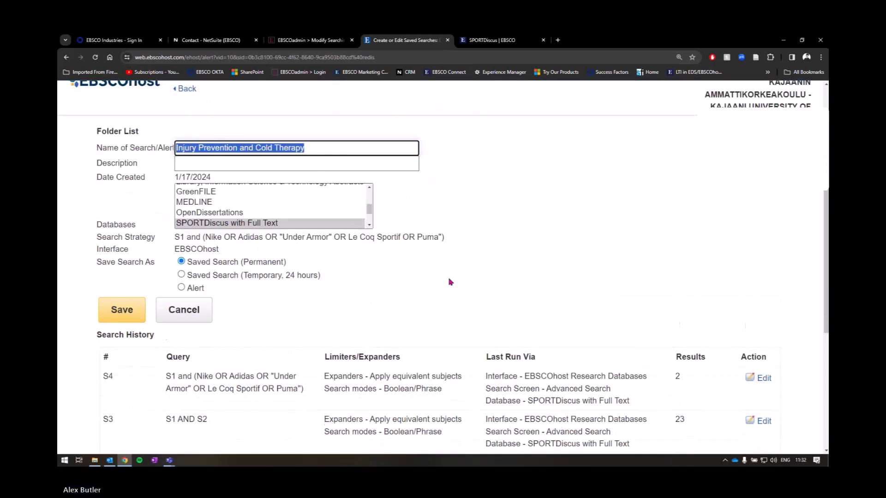
drag(105, 245, 598, 396)
click(598, 395)
scroll(598, 396, up, 5)
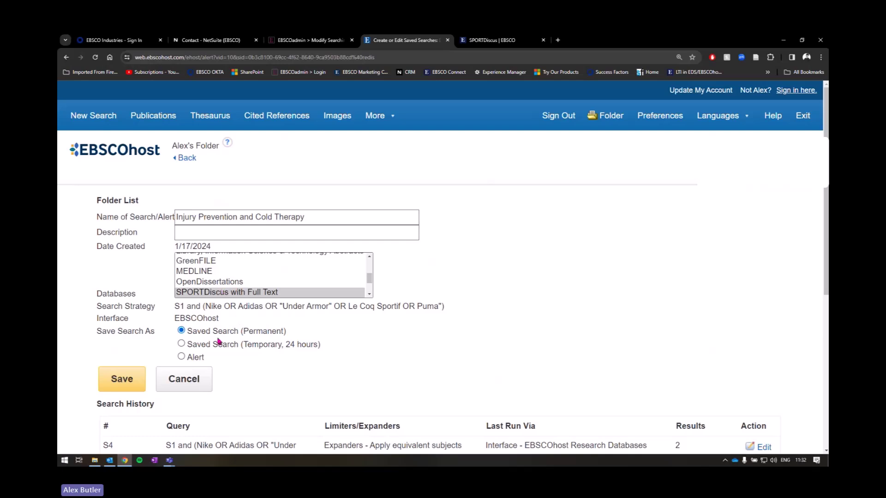
click(199, 362)
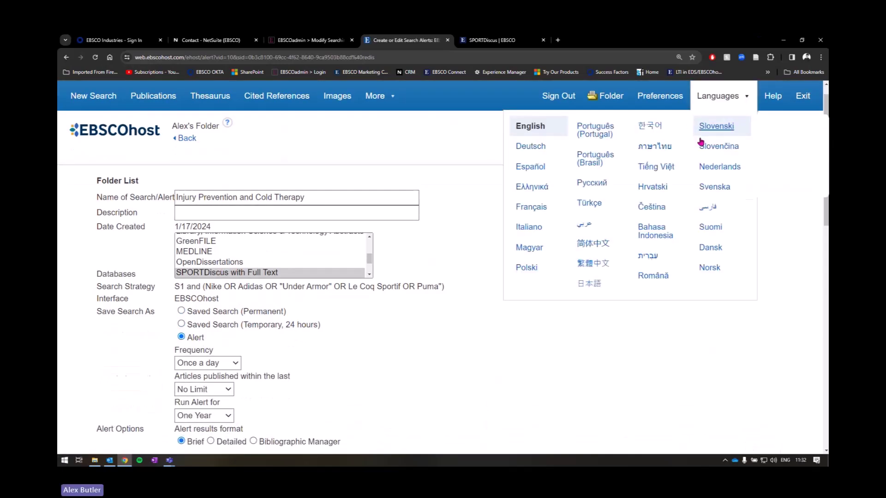
Step: Set the alert frequency to Once a month and look over the remaining alert options
scroll(687, 138, down, 3)
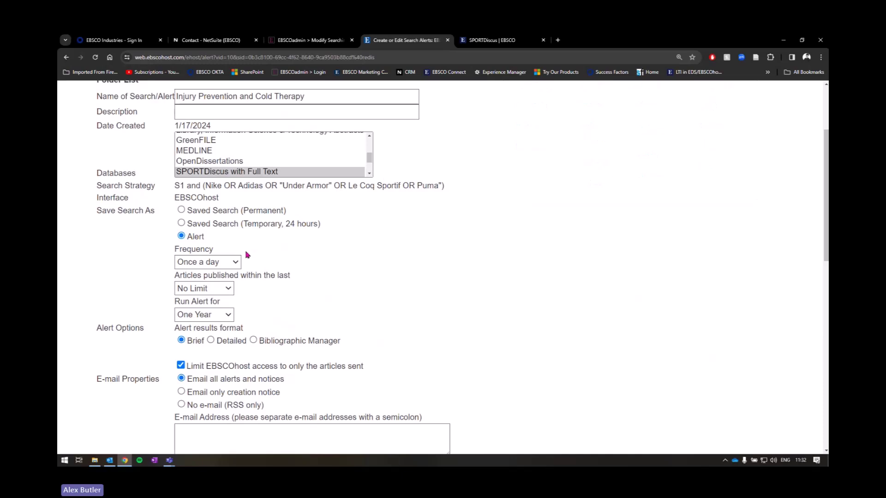
click(217, 264)
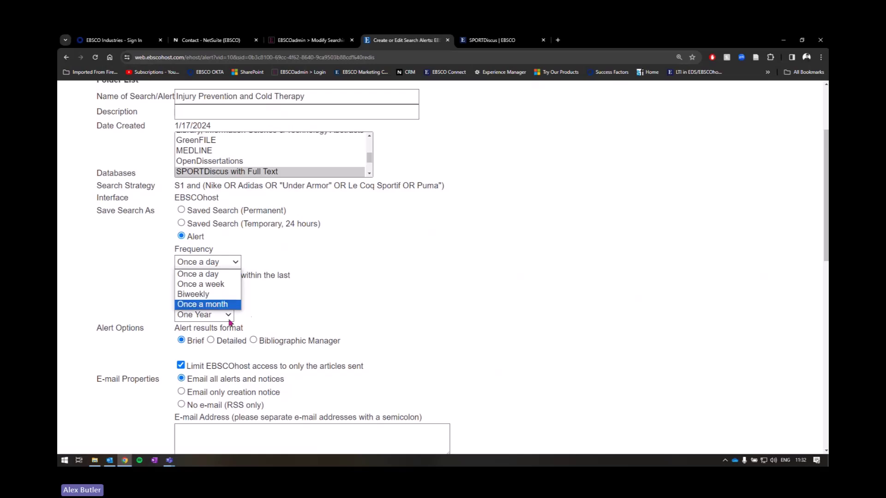
click(235, 305)
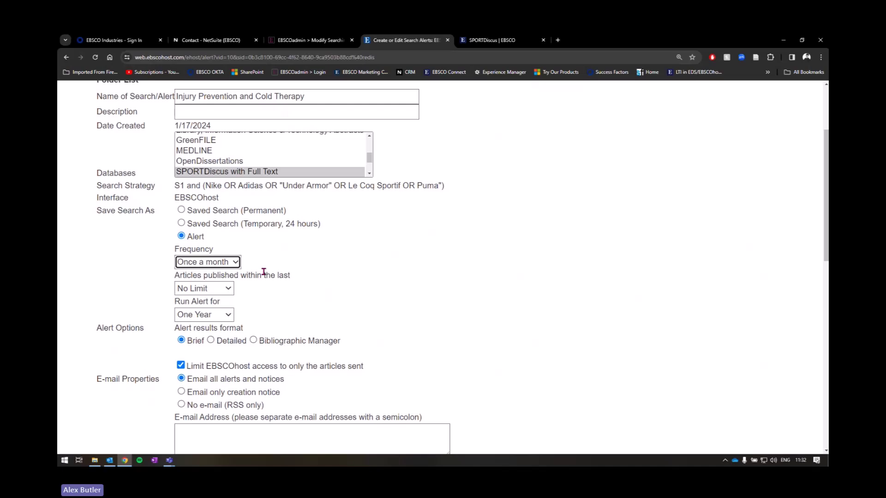
scroll(283, 231, down, 9)
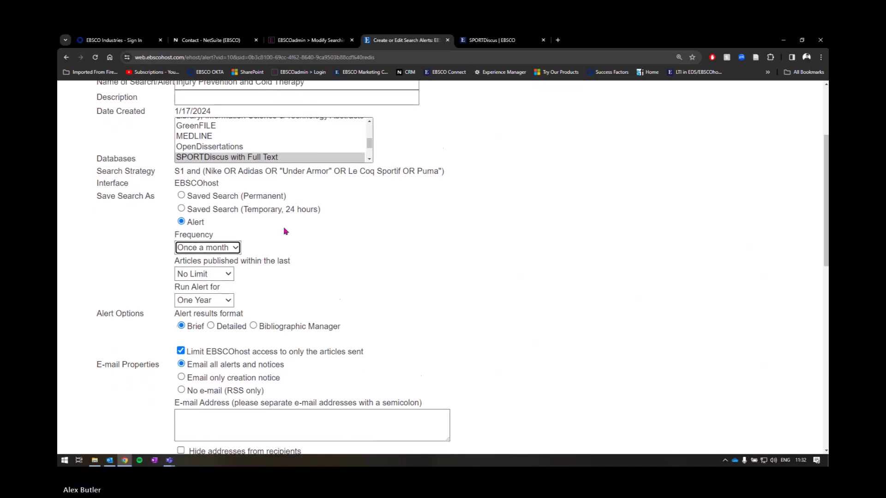
scroll(216, 300, down, 2)
scroll(326, 321, up, 8)
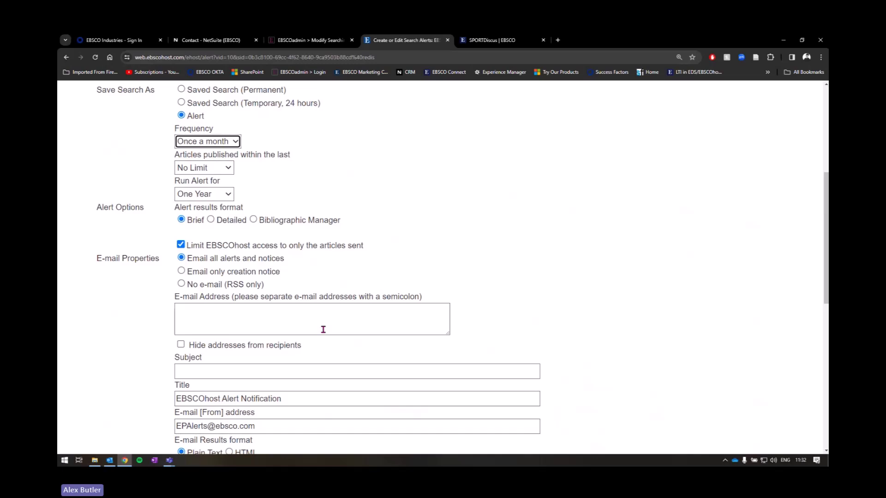
scroll(323, 329, up, 2)
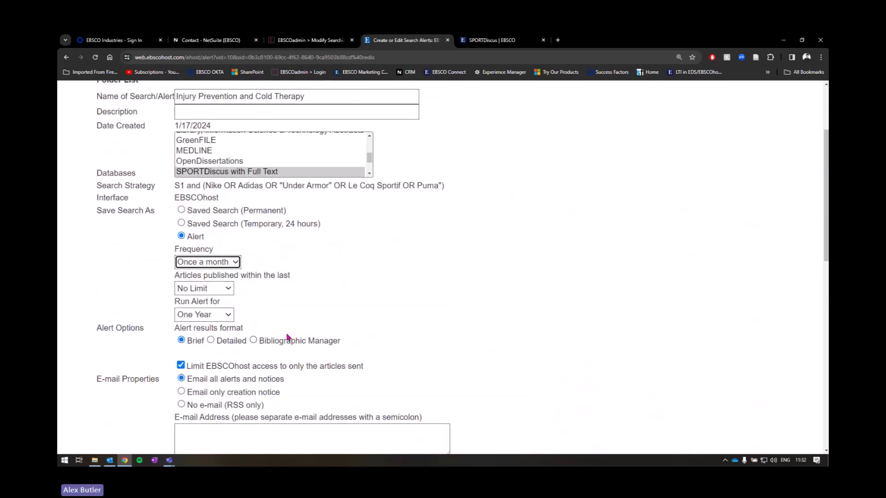
scroll(276, 325, up, 2)
scroll(268, 315, down, 1)
scroll(262, 222, down, 2)
Step: Change the alert to Once a week, last Two months, run for One Year, Brief format
click(212, 223)
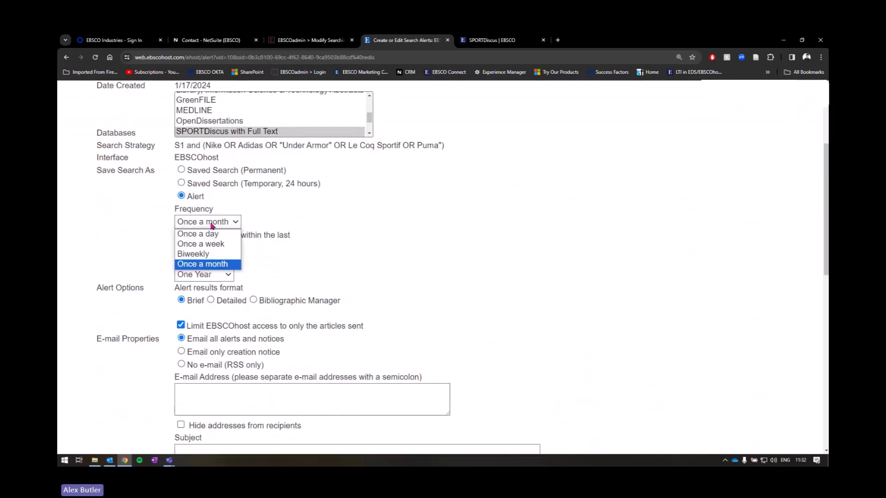
click(211, 245)
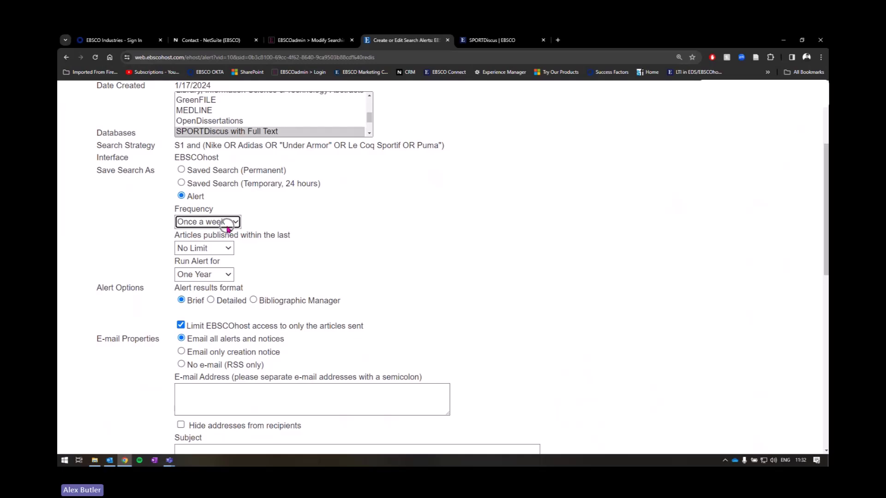
click(218, 250)
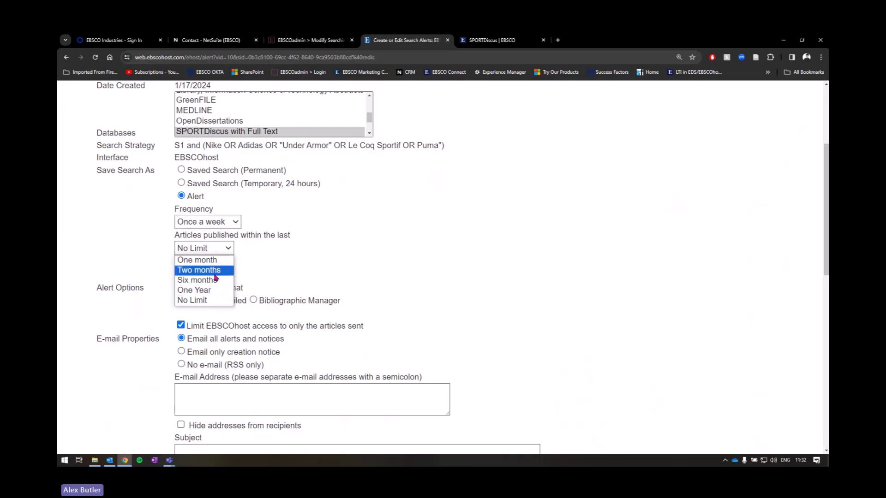
click(216, 271)
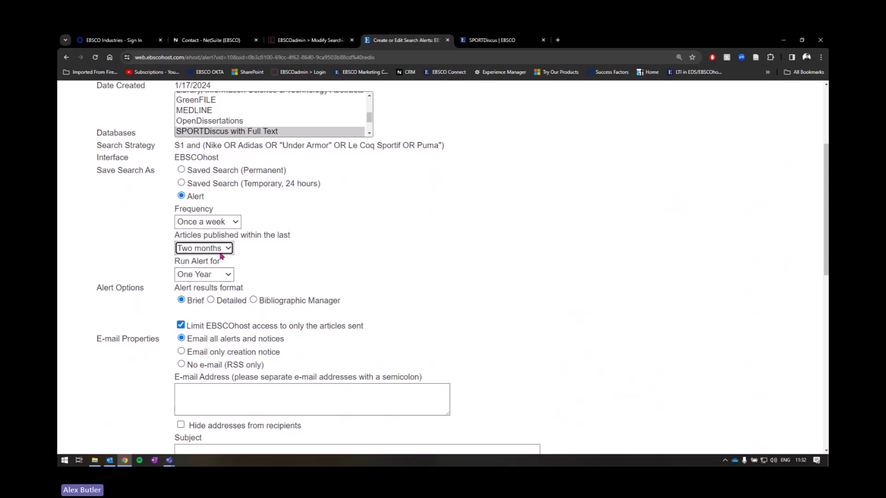
click(193, 277)
click(203, 318)
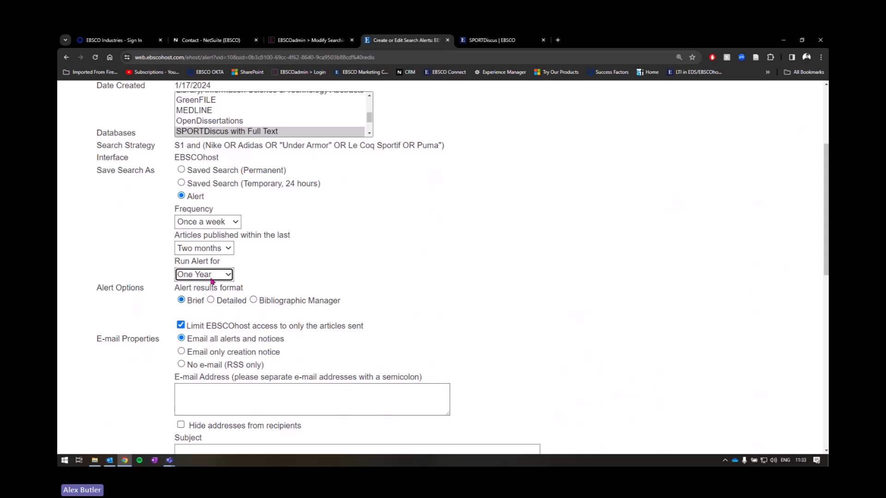
scroll(222, 276, down, 2)
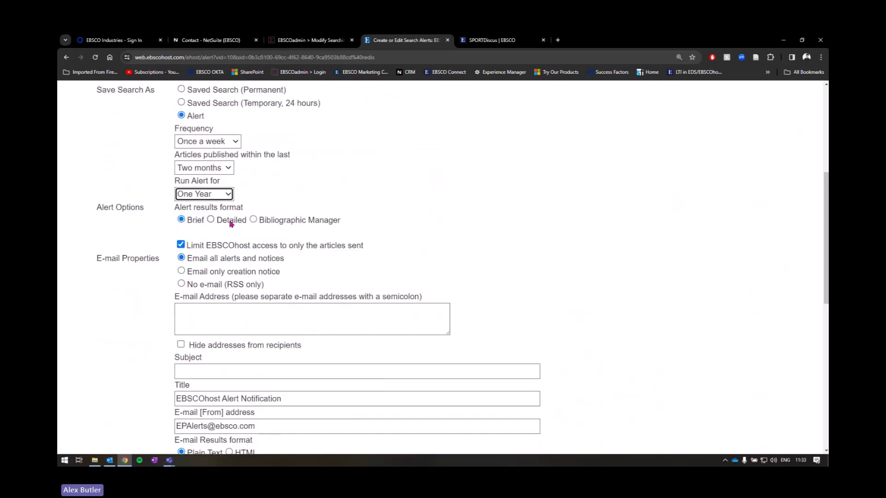
click(210, 220)
click(182, 220)
scroll(323, 221, down, 1)
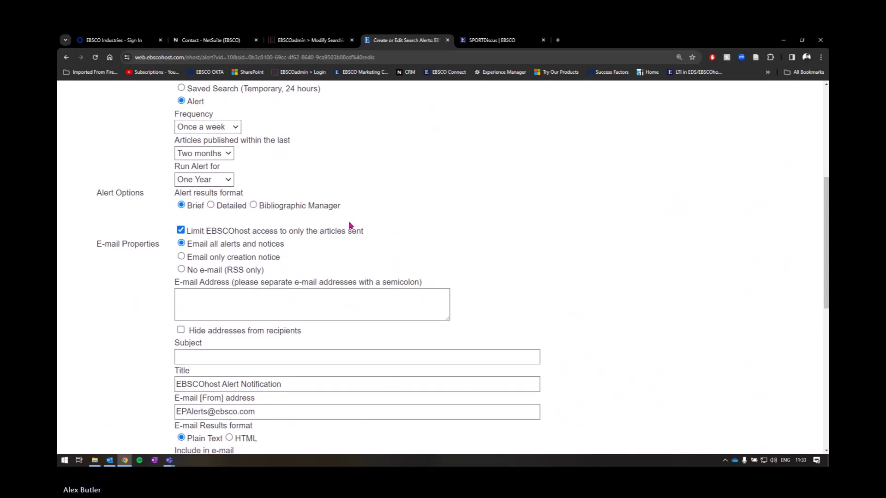
scroll(351, 225, down, 2)
Step: Enter the recipient's e-mail address in the alert's E-mail Address field
drag(97, 178, 150, 178)
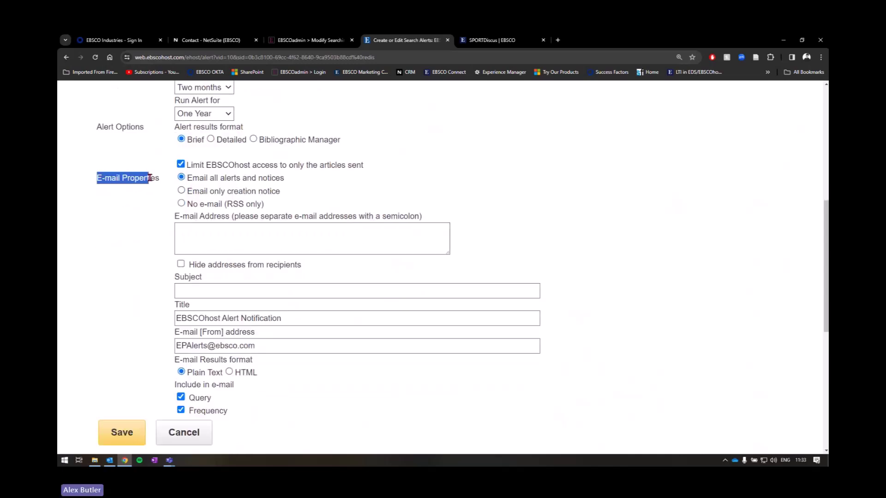
click(298, 226)
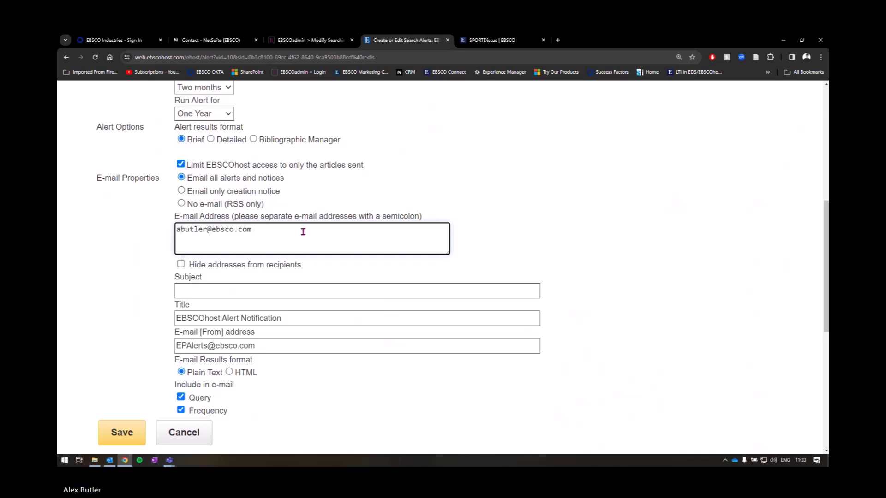
Step: Set the alert subject to 'EBSCOhost search - Injury Prevention and Cold Therapy'
click(304, 291)
text(Jun)
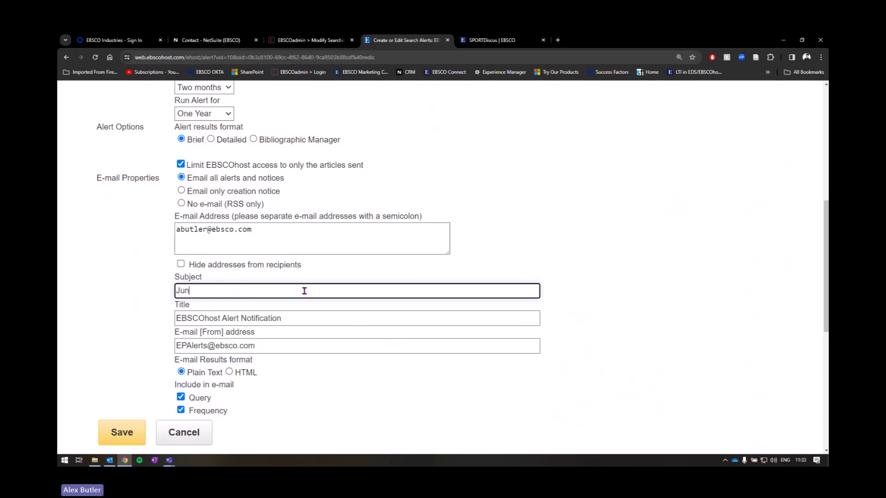
key(BackSpace)
key(BackSpace)
key(BackSpace)
text(EBSCO )
text(ost -)
key(BackSpace)
key(BackSpace)
text(search - Injury Prevention & Ice)
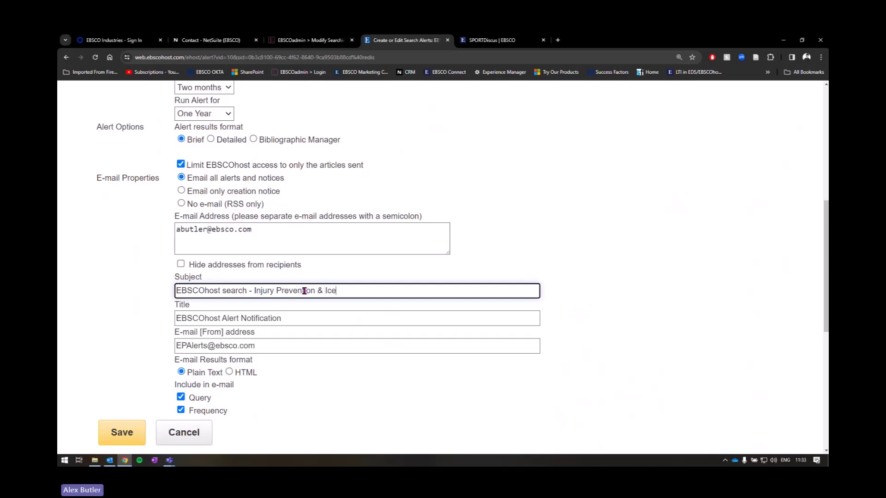
key(BackSpace)
key(BackSpace)
text(Cold Therapy)
click(322, 291)
key(BackSpace)
text(and)
click(263, 322)
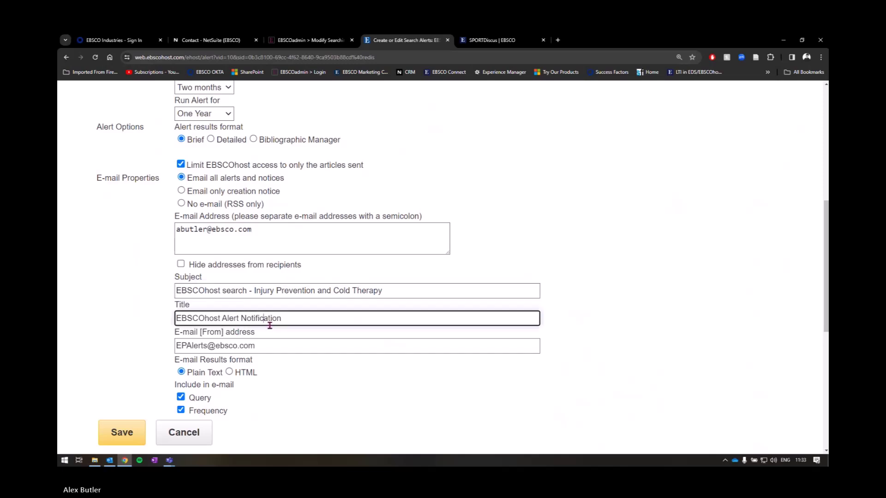
Step: Review the alert's notification title and the sender's From address
scroll(277, 335, down, 2)
click(240, 238)
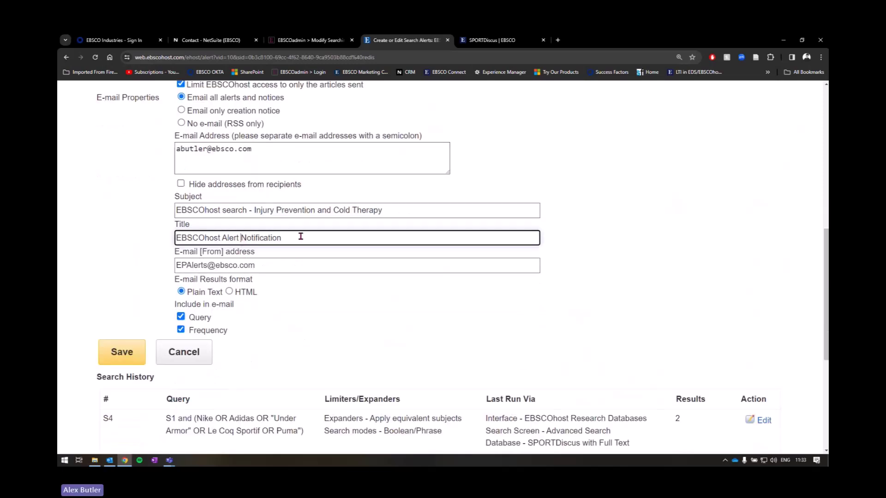
drag(261, 266, 174, 269)
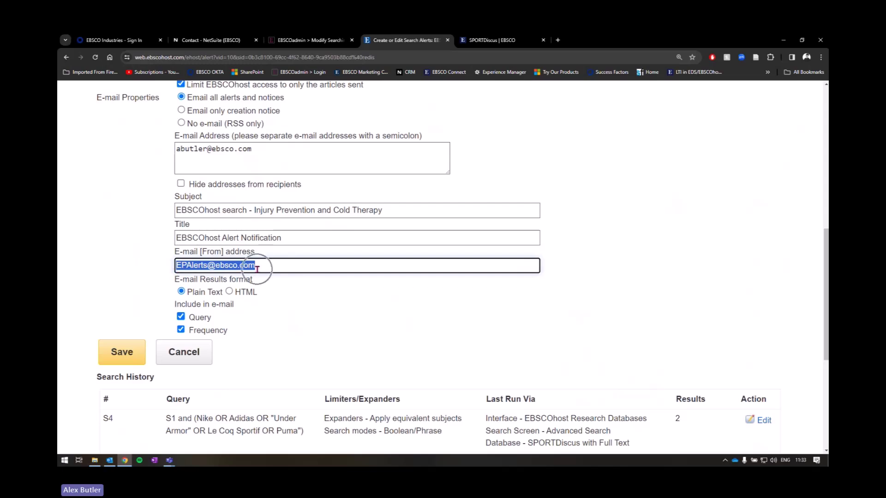
scroll(257, 269, down, 2)
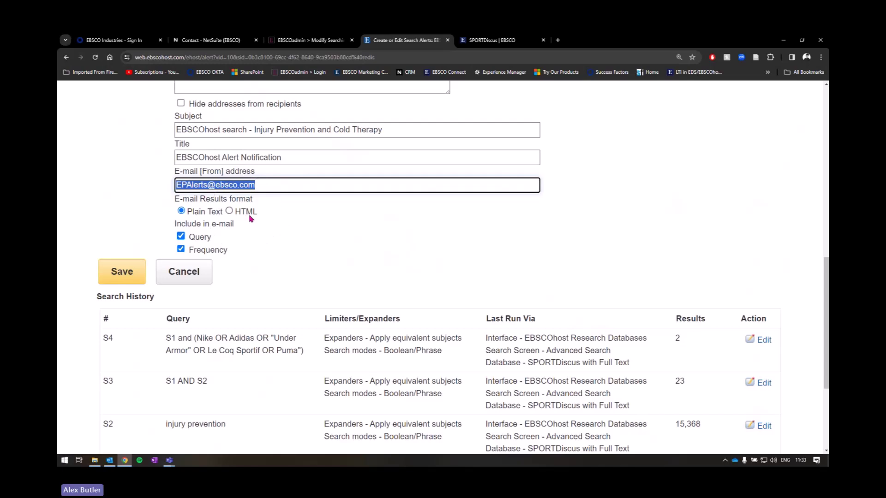
Step: Save the Injury Prevention and Cold Therapy alert and continue past its confirmation
click(117, 274)
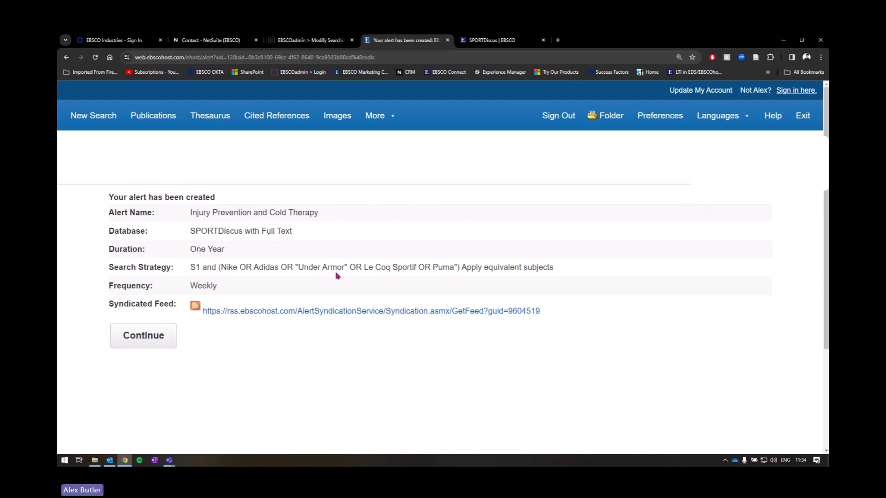
click(162, 342)
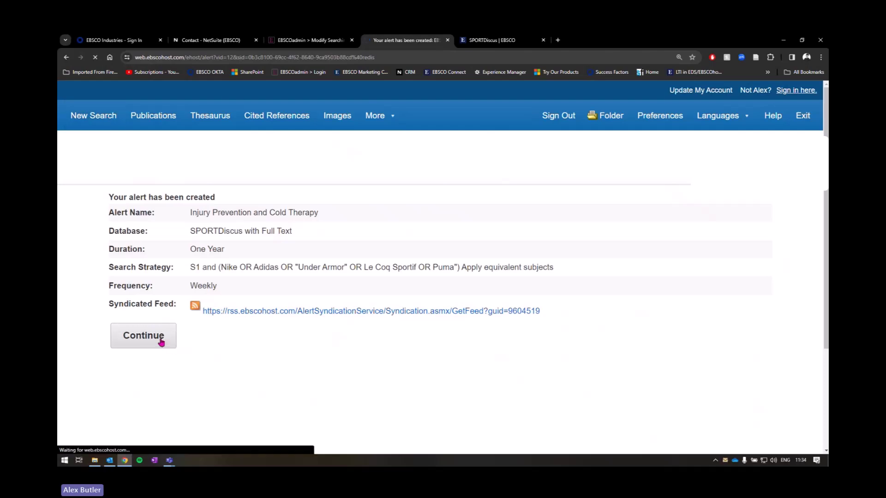
scroll(320, 262, down, 3)
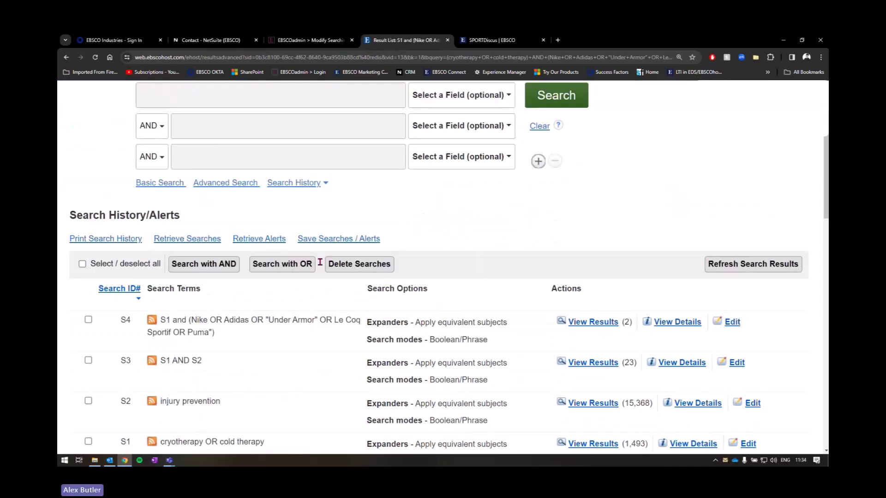
scroll(277, 240, up, 2)
Step: Go via Advanced Search to the Search History page listing S1–S4
click(237, 224)
scroll(177, 314, down, 2)
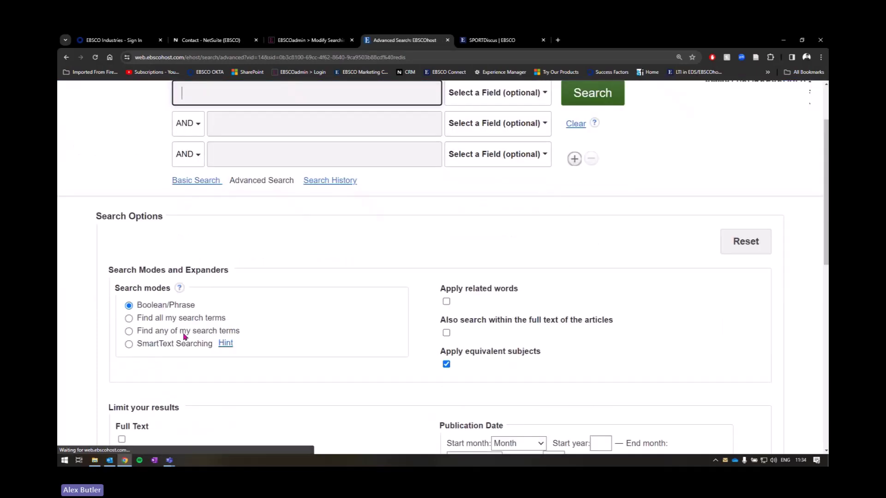
scroll(184, 336, down, 6)
scroll(471, 303, up, 5)
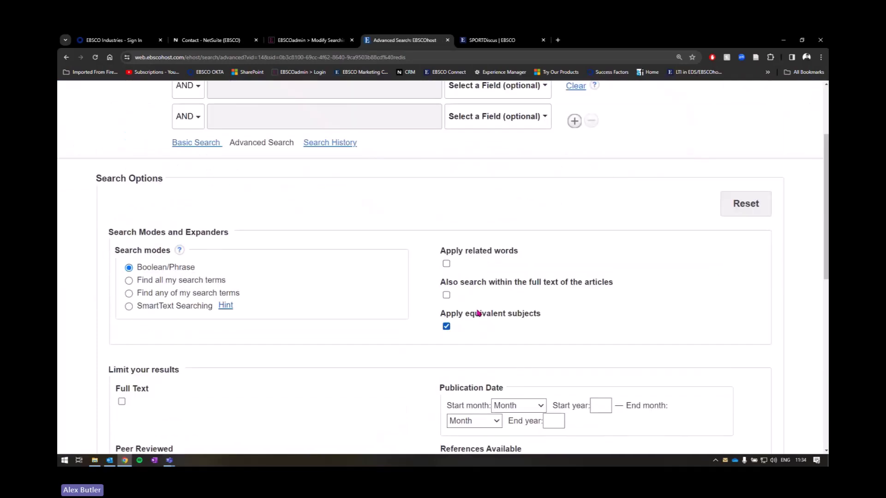
scroll(478, 313, up, 3)
click(342, 266)
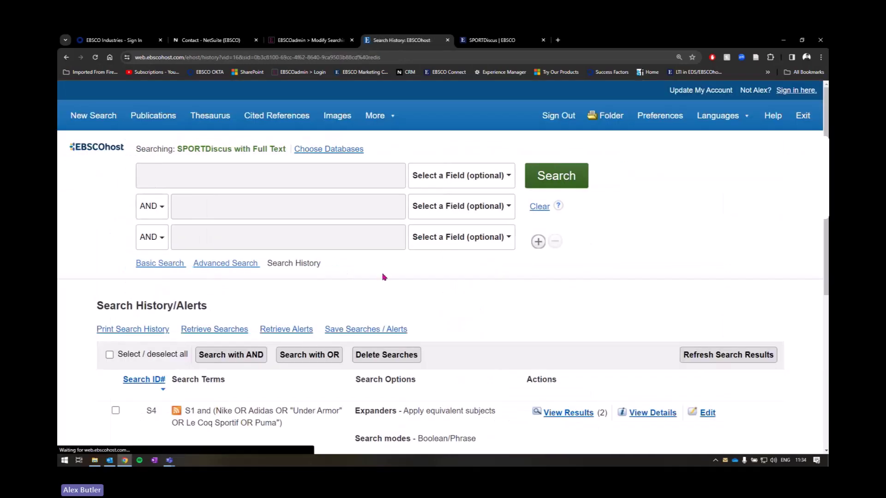
scroll(383, 277, down, 3)
scroll(282, 250, down, 4)
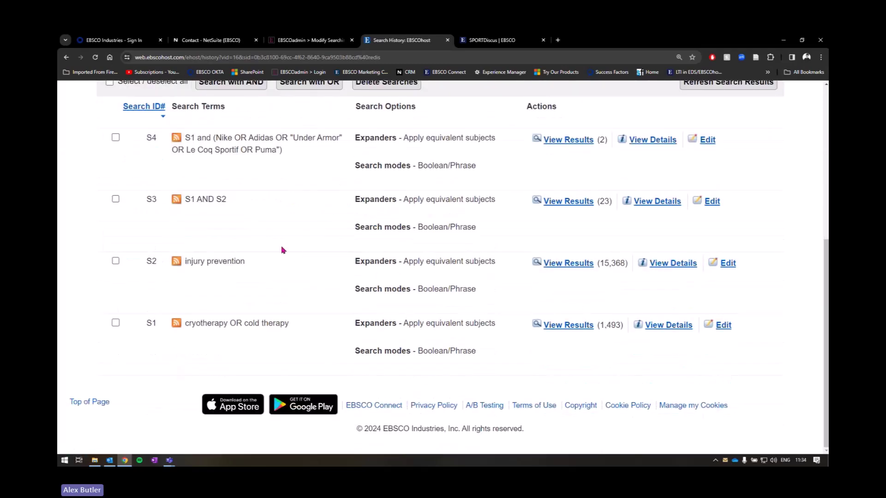
scroll(282, 250, up, 5)
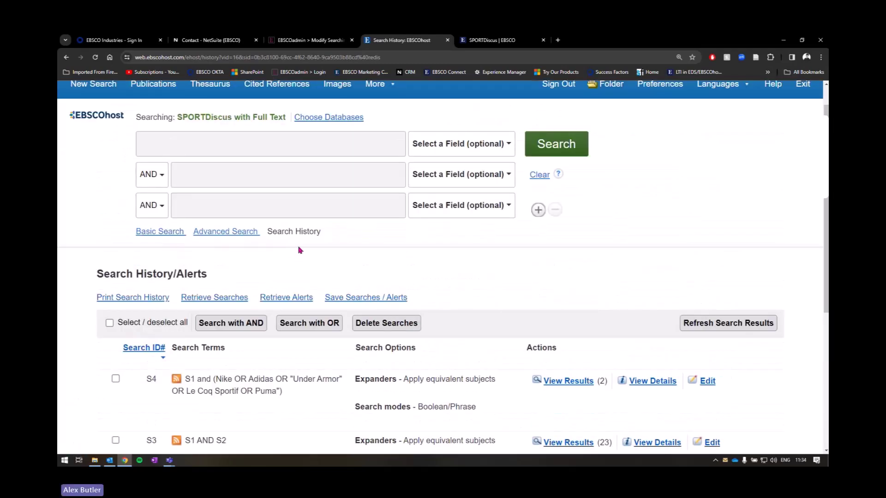
scroll(595, 257, up, 1)
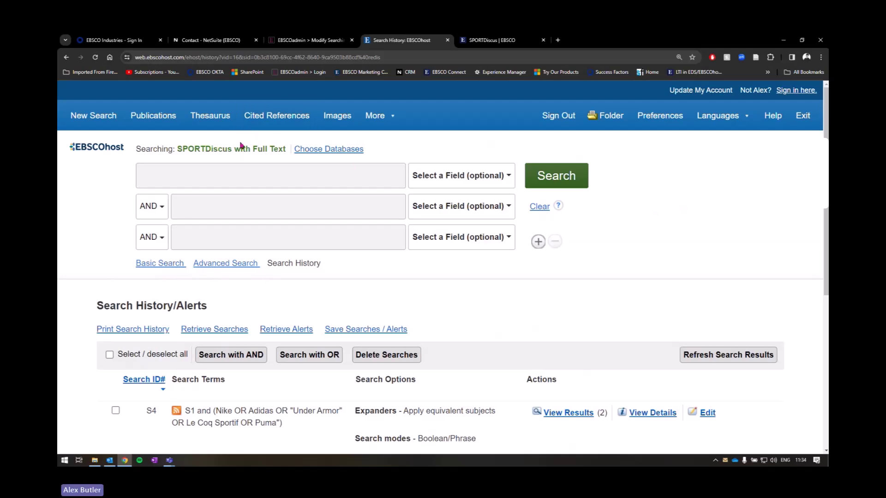
Step: Browse the Sports Thesaurus for terms beginning with 'Vo2', finding VO2 max under AEROBIC capacity
click(212, 121)
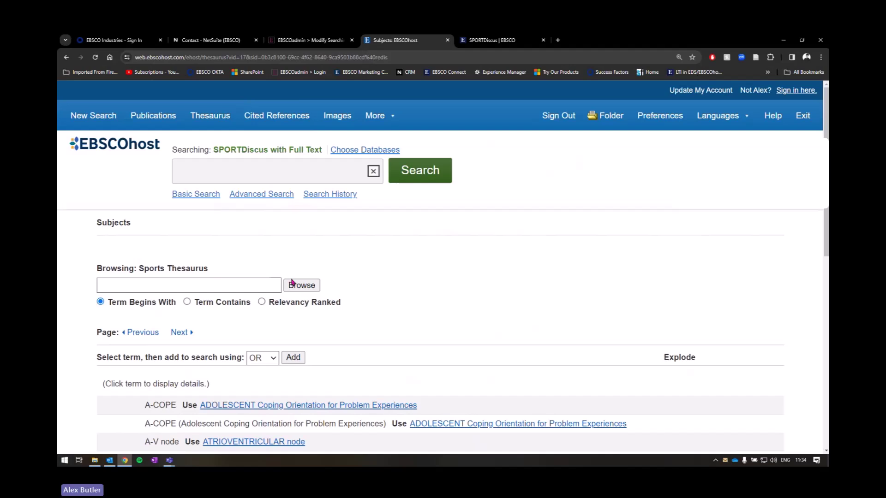
click(185, 282)
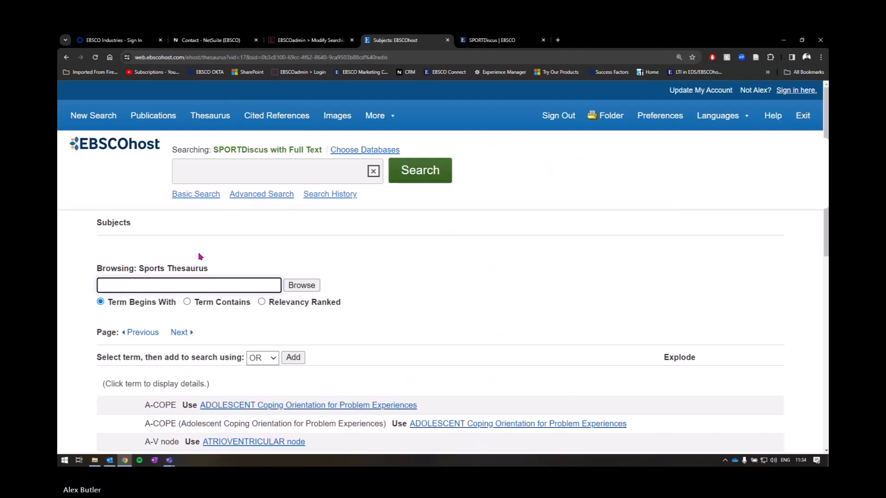
text(V)
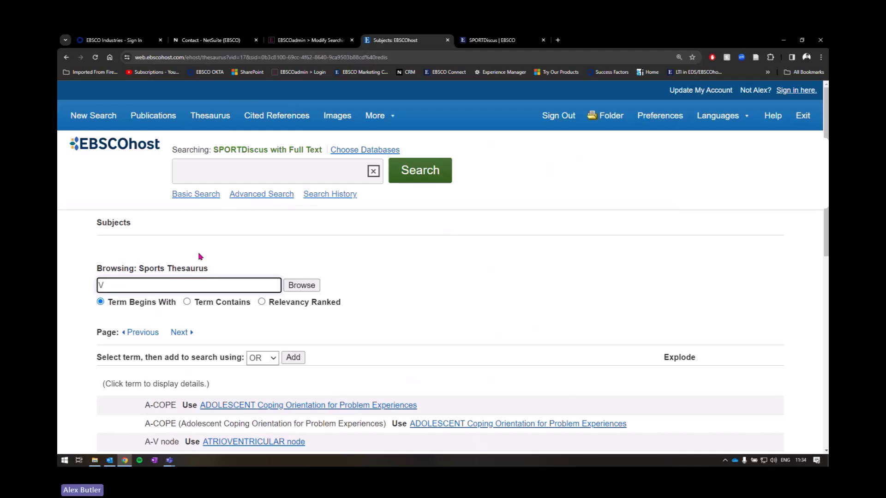
text(o2)
scroll(168, 248, down, 1)
drag(112, 245, 89, 247)
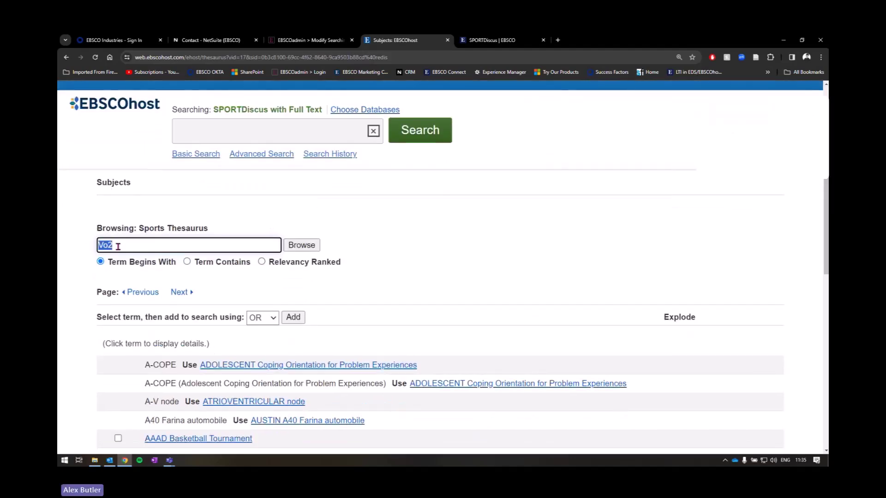
click(158, 244)
click(301, 246)
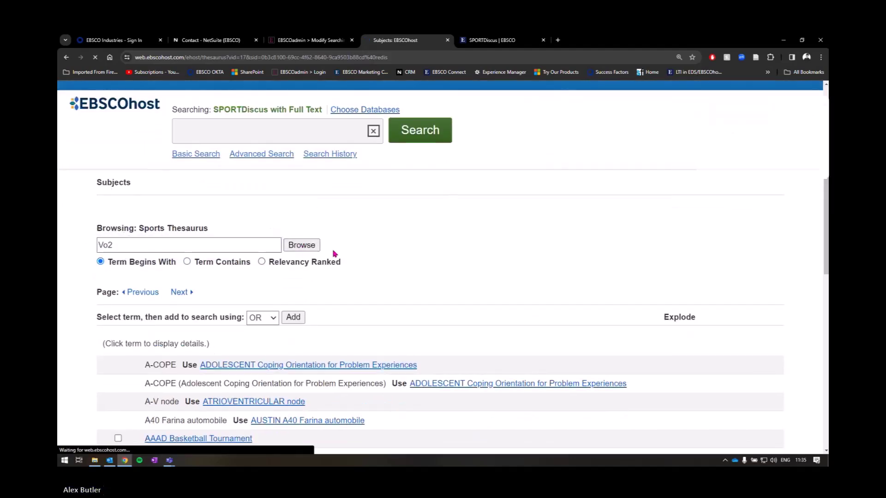
scroll(376, 263, down, 2)
Step: Follow the VO2 max entry to its preferred term, AEROBIC capacity
scroll(376, 263, down, 2)
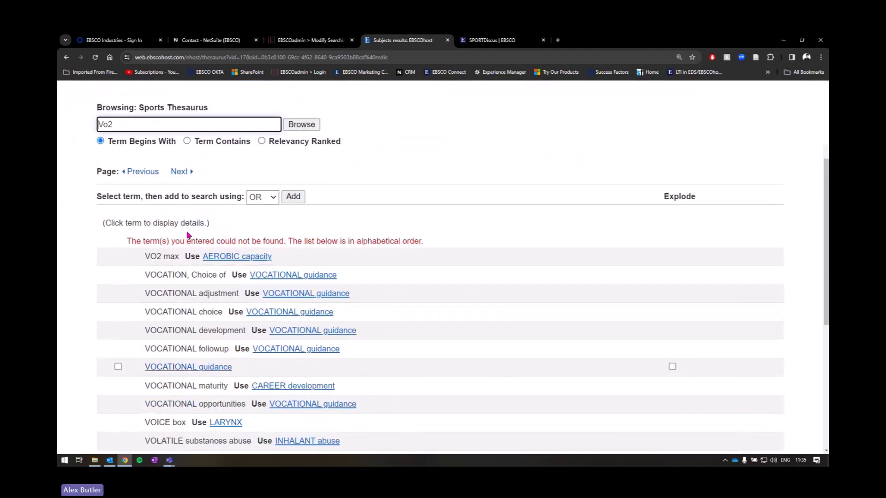
drag(129, 241, 426, 242)
drag(144, 256, 177, 257)
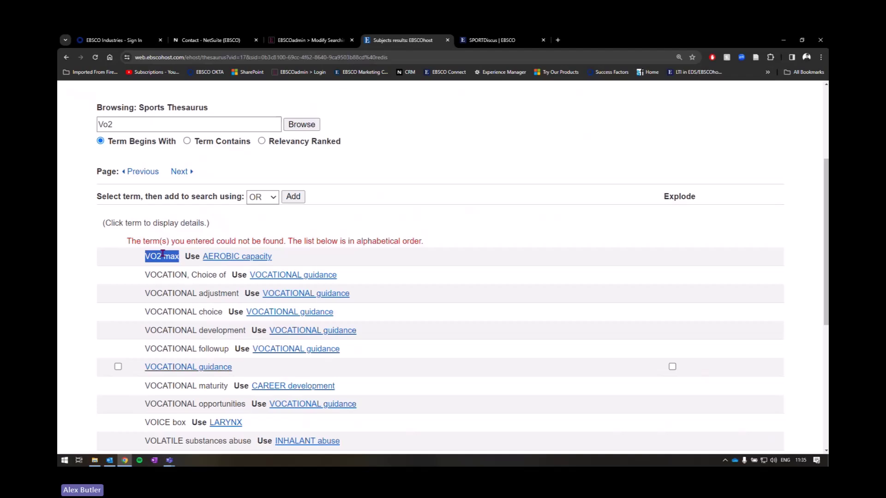
click(300, 261)
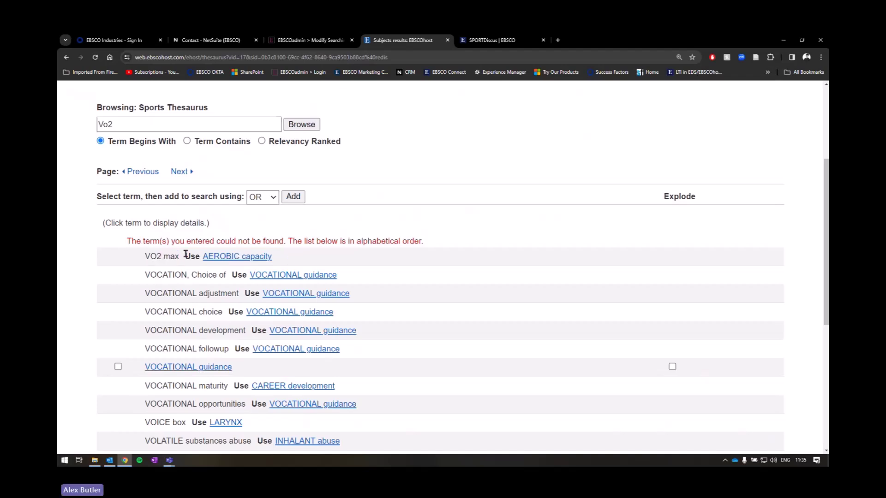
click(258, 258)
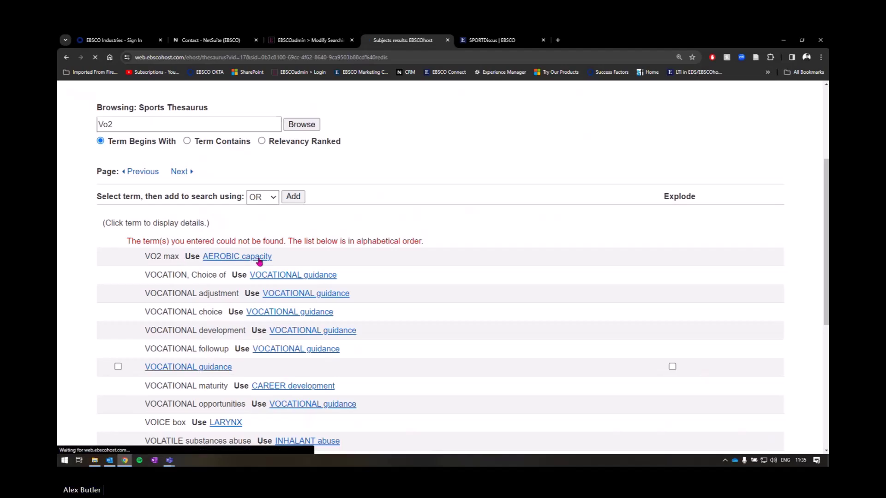
scroll(255, 266, down, 2)
scroll(255, 266, down, 2)
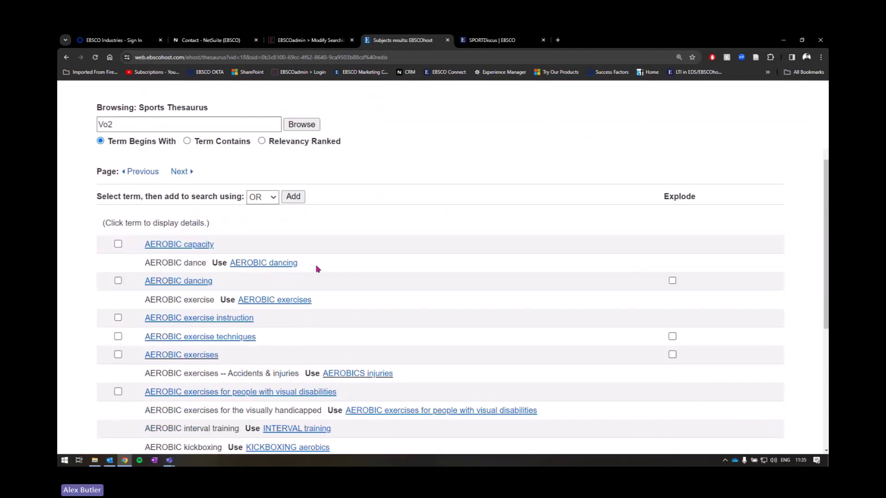
scroll(476, 295, down, 3)
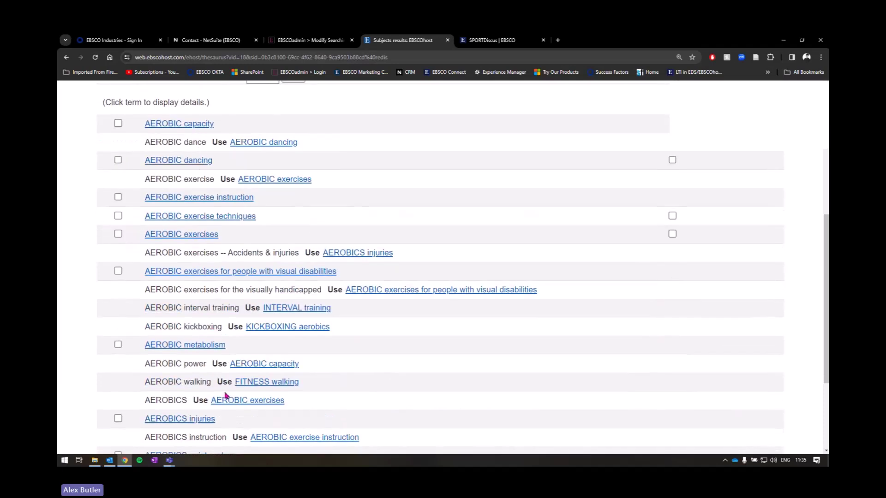
scroll(226, 397, up, 3)
Step: Open AEROBIC capacity's details and read its scope note, broader, related and Used-for terms
click(216, 244)
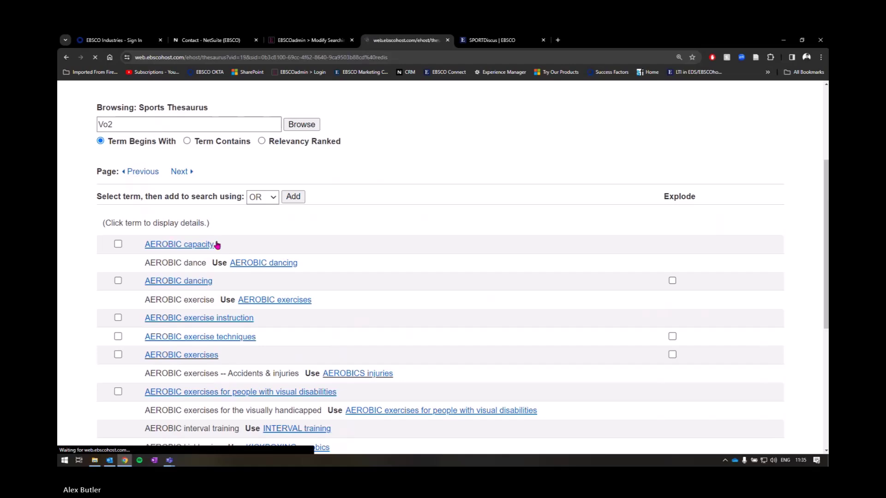
scroll(345, 288, down, 3)
scroll(346, 289, down, 1)
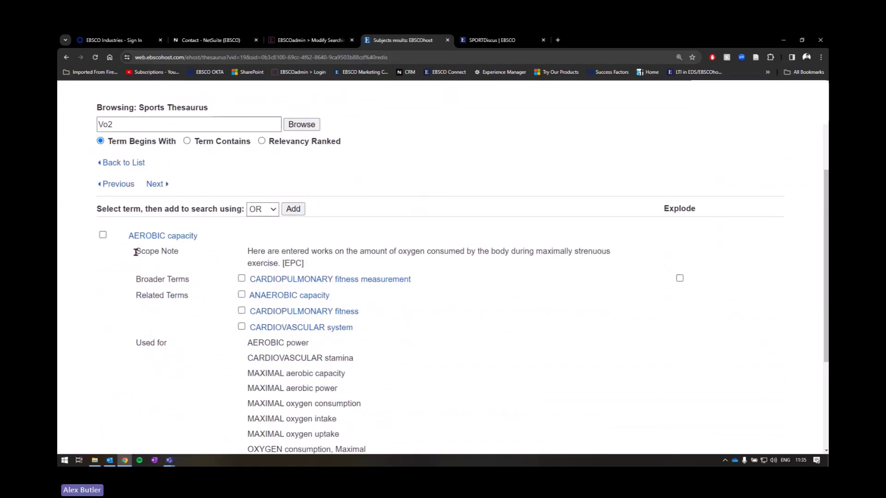
drag(136, 252, 176, 253)
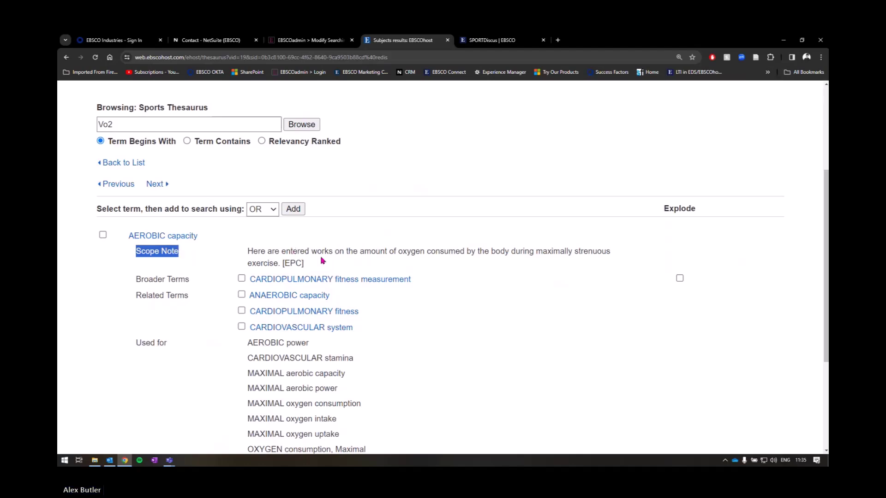
scroll(322, 261, down, 1)
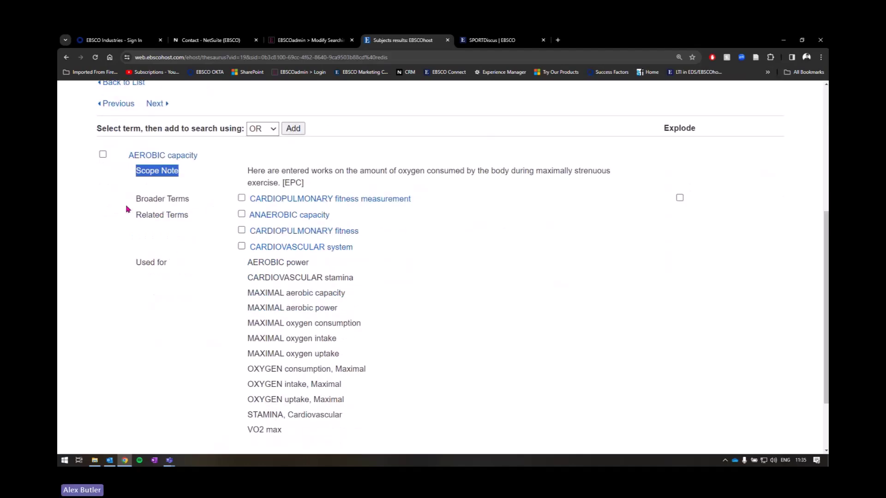
key(ctrl)
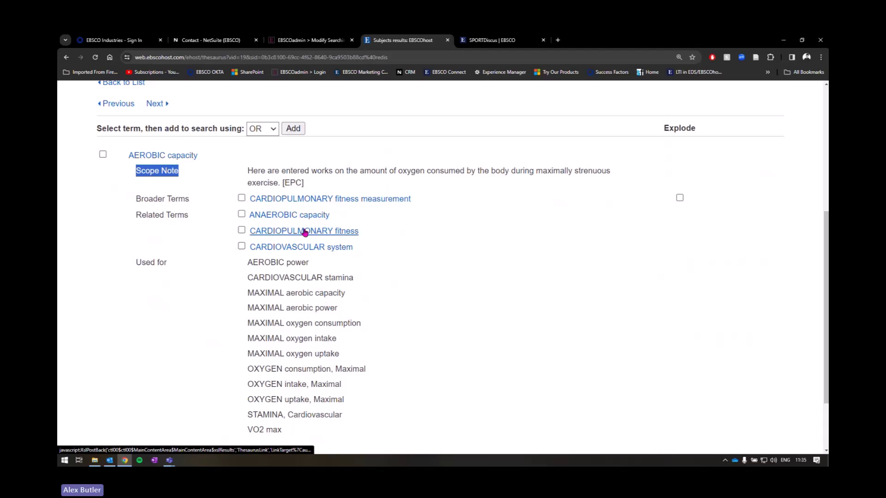
key(ctrl)
scroll(304, 253, down, 1)
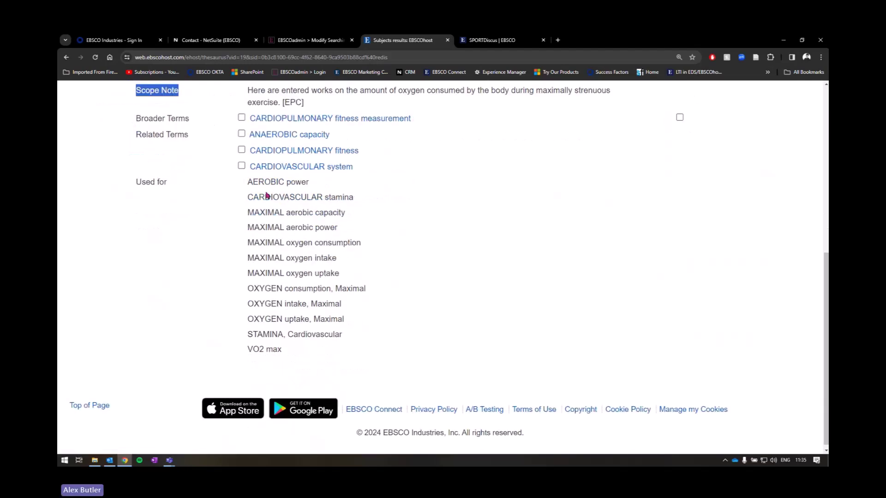
drag(252, 181, 326, 351)
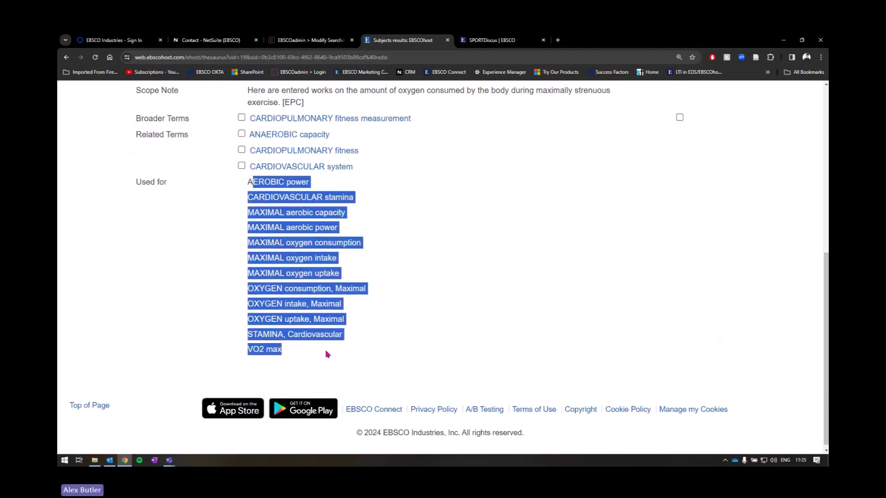
click(333, 352)
scroll(395, 349, up, 3)
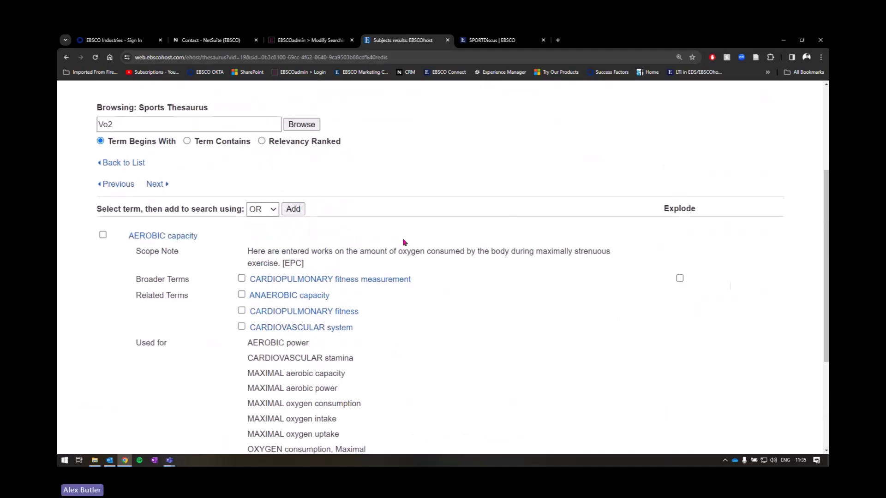
Step: Add AEROBIC capacity to the query and run DE "AEROBIC capacity" OR "VO2 Max"
click(103, 236)
click(298, 211)
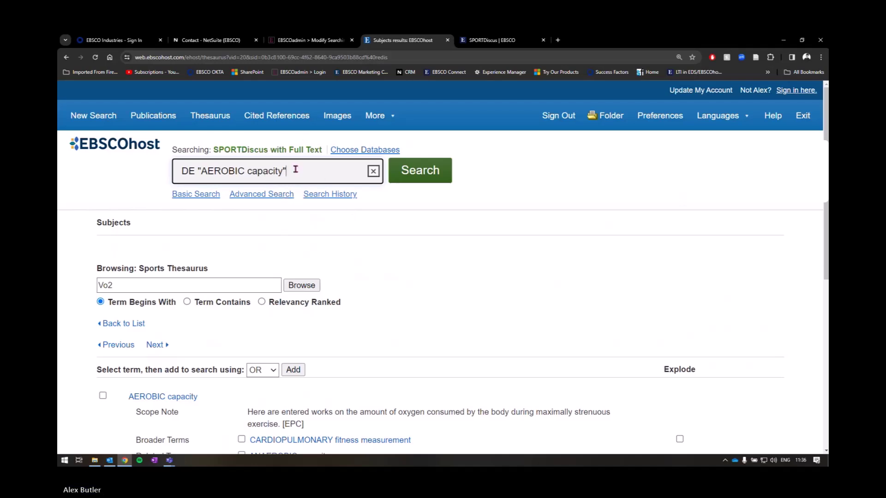
text(OR)
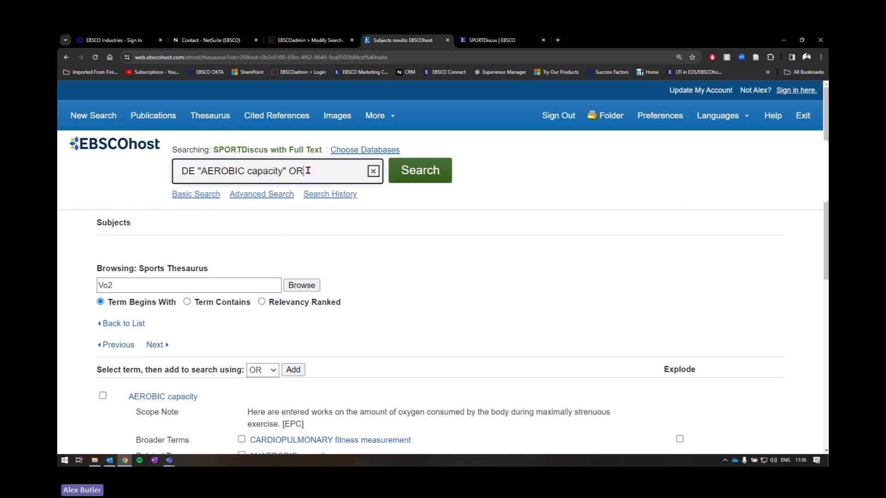
key(BackSpace)
key(BackSpace)
key(BackSpace)
text(OR "VO2)
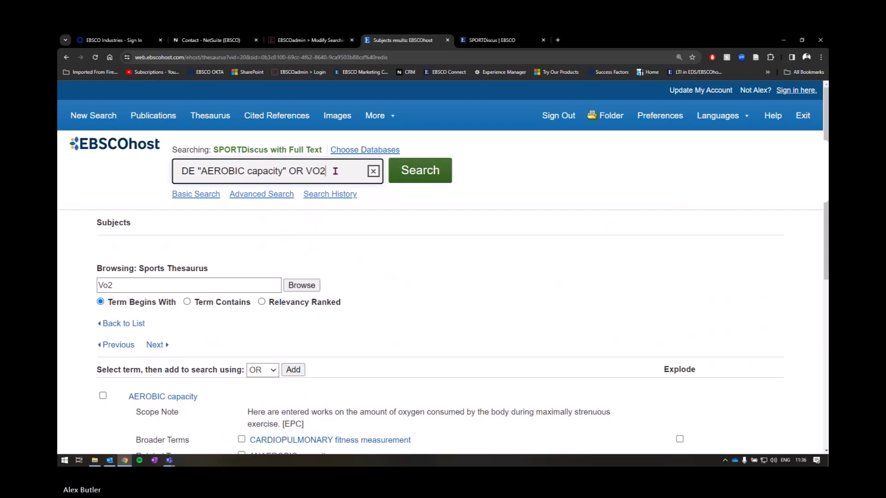
text( Max")
key(Left)
key(Left)
key(Left)
key(Left)
key(Left)
key(Left)
key(Left)
key(Left)
text(")
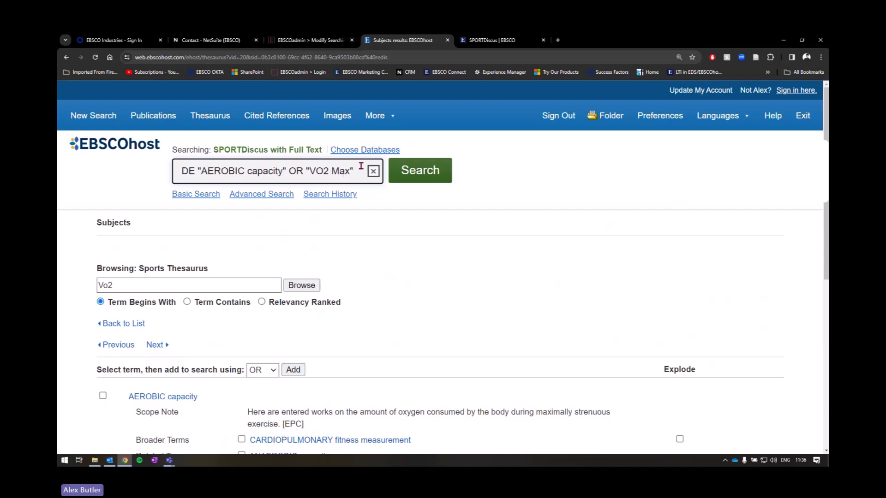
double_click(185, 171)
key(BackSpace)
text(DE)
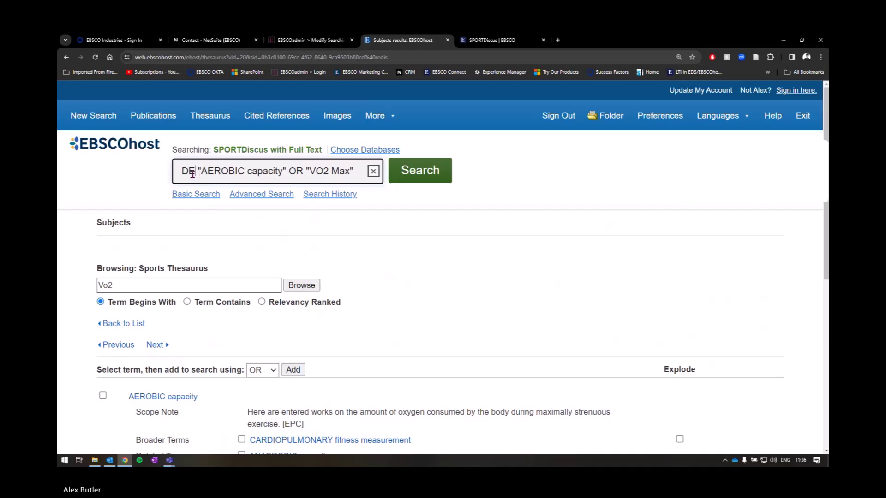
drag(309, 171, 327, 171)
click(420, 171)
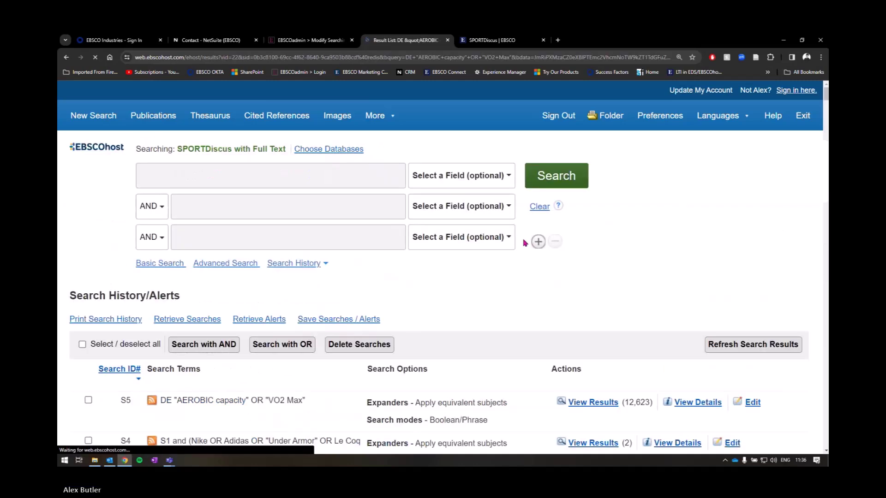
Step: Review the 12,623 results, then return to the thesaurus browse page
scroll(535, 246, down, 3)
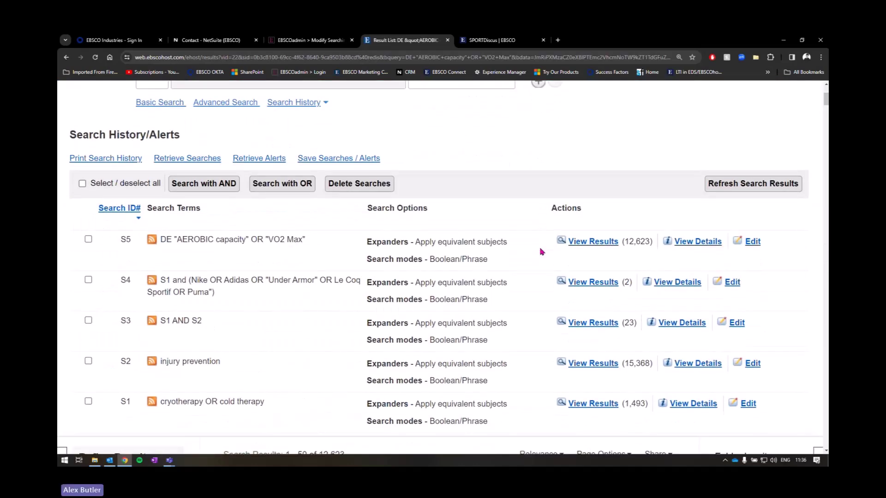
scroll(541, 252, up, 3)
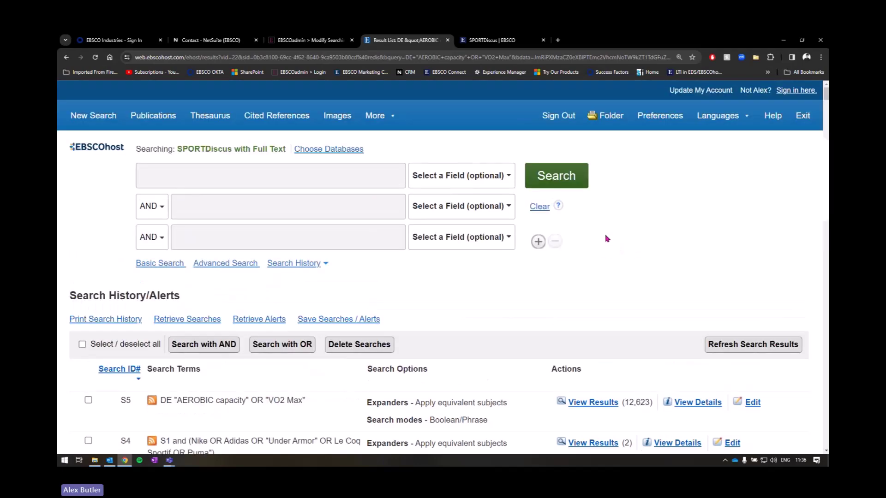
scroll(600, 245, down, 1)
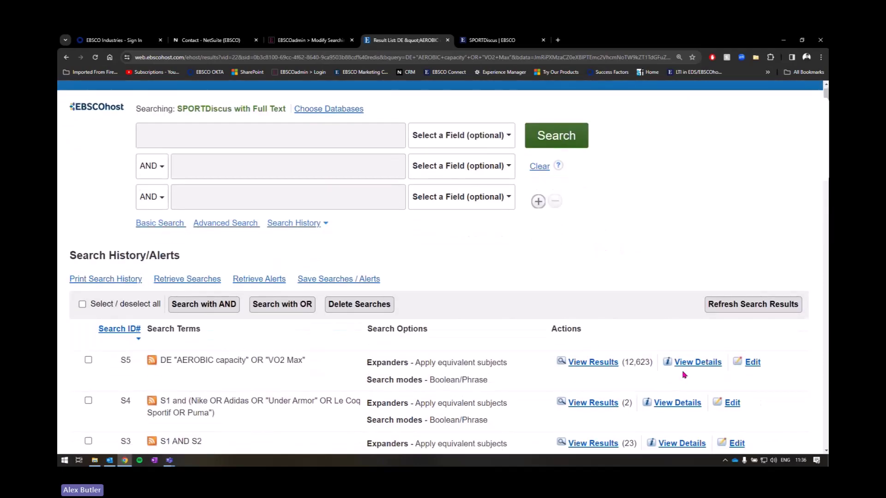
scroll(684, 375, up, 1)
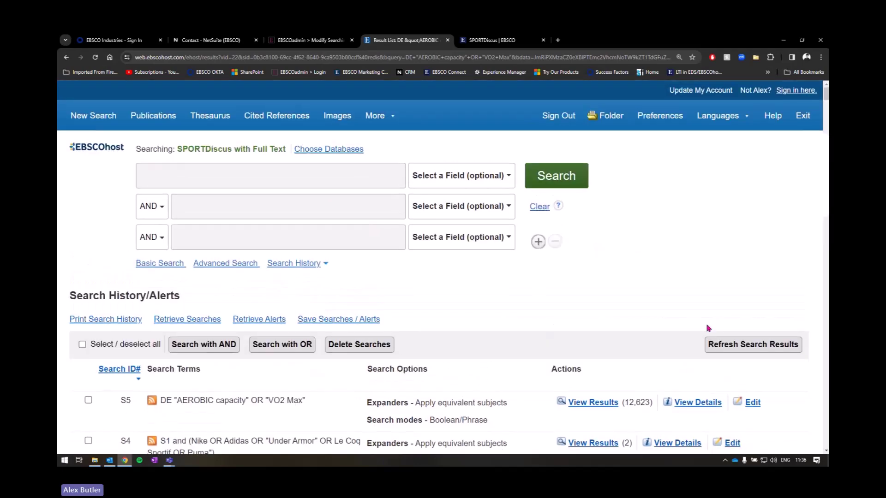
click(223, 123)
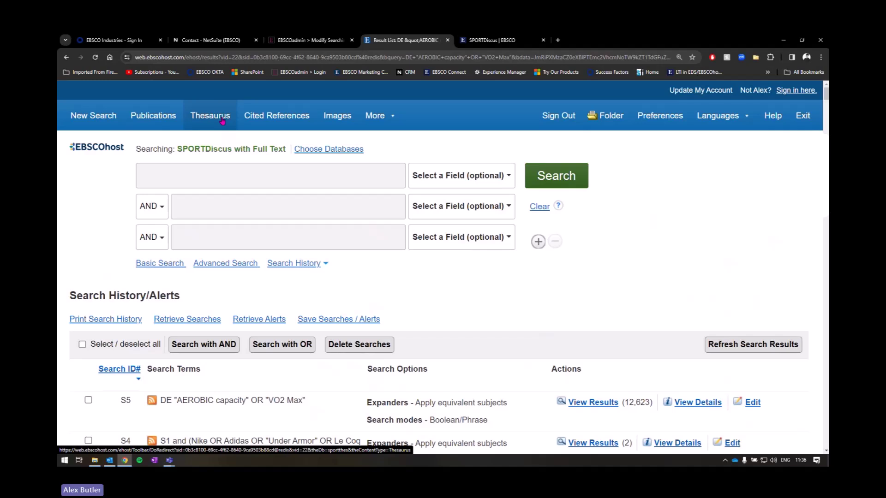
scroll(292, 144, down, 2)
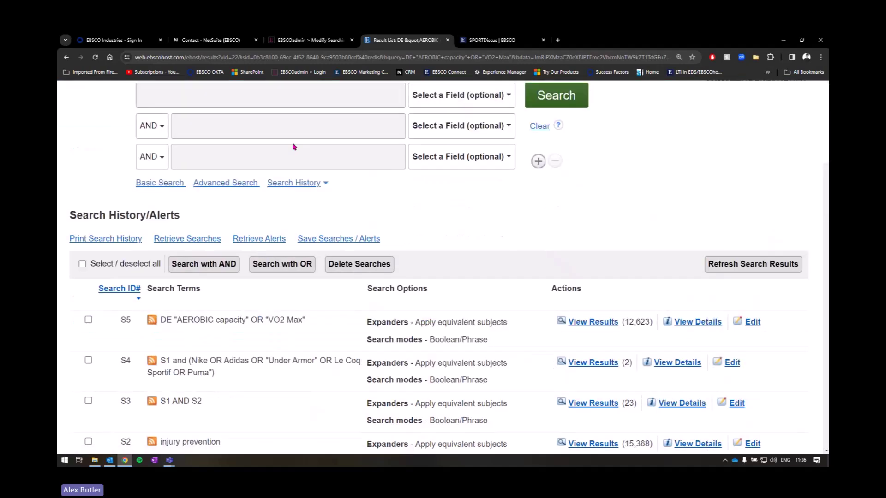
scroll(431, 265, down, 2)
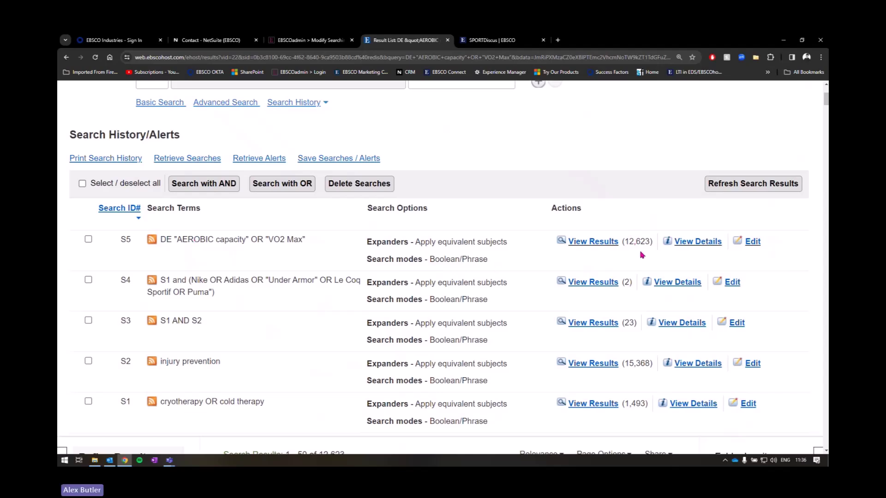
scroll(643, 246, down, 7)
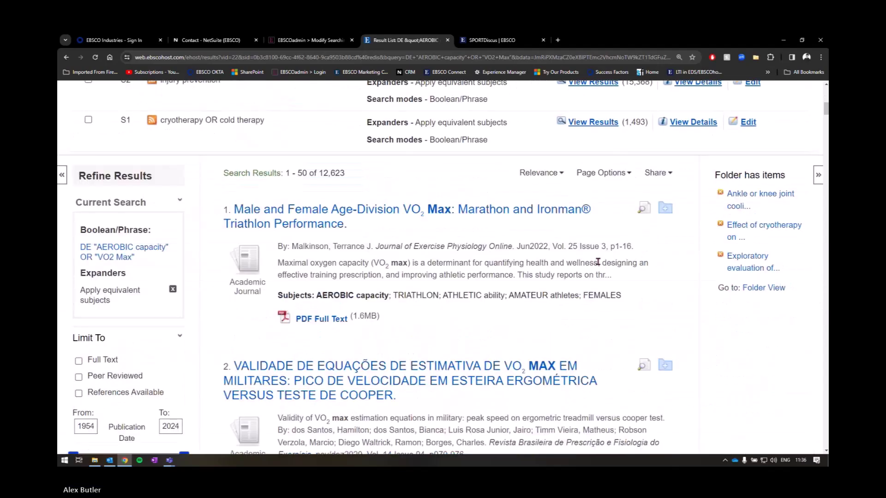
Step: Scroll the result list down to result 5, 'Three workouts compared…'
drag(279, 254, 389, 255)
scroll(362, 256, down, 1)
scroll(362, 257, down, 4)
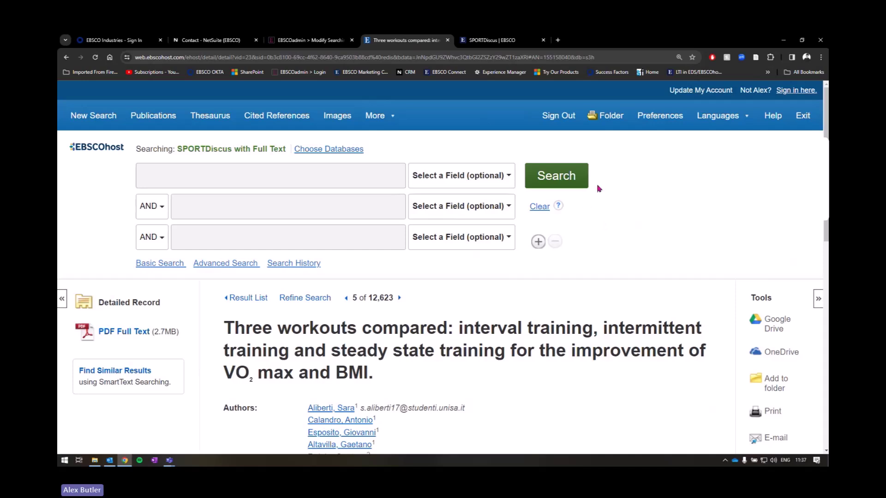
Step: Browse SPORTDiscus publications matching 'exercise'
click(151, 121)
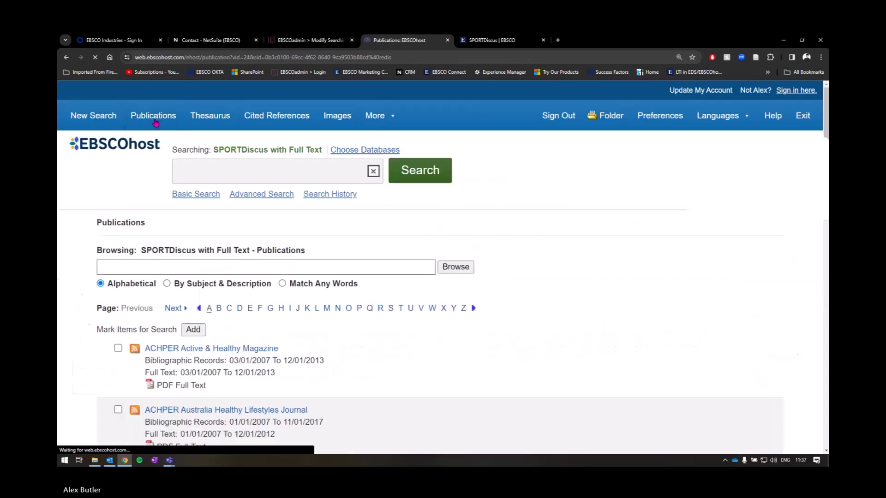
scroll(302, 161, down, 1)
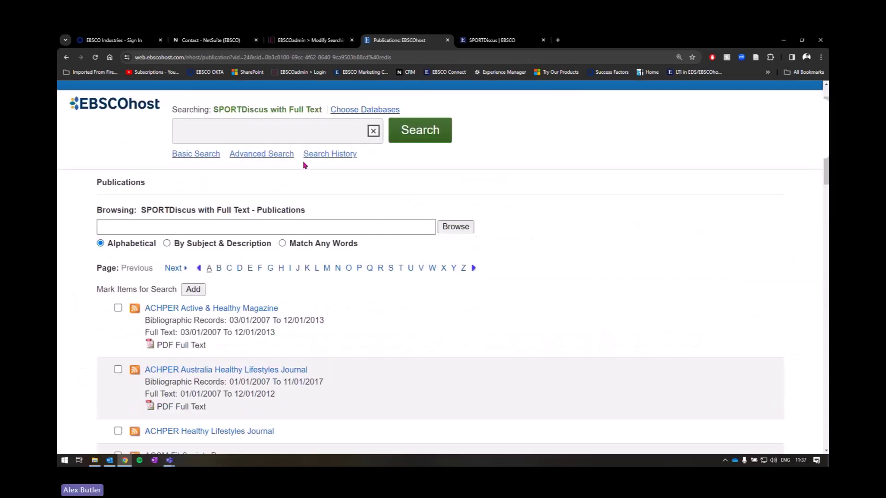
scroll(336, 204, down, 4)
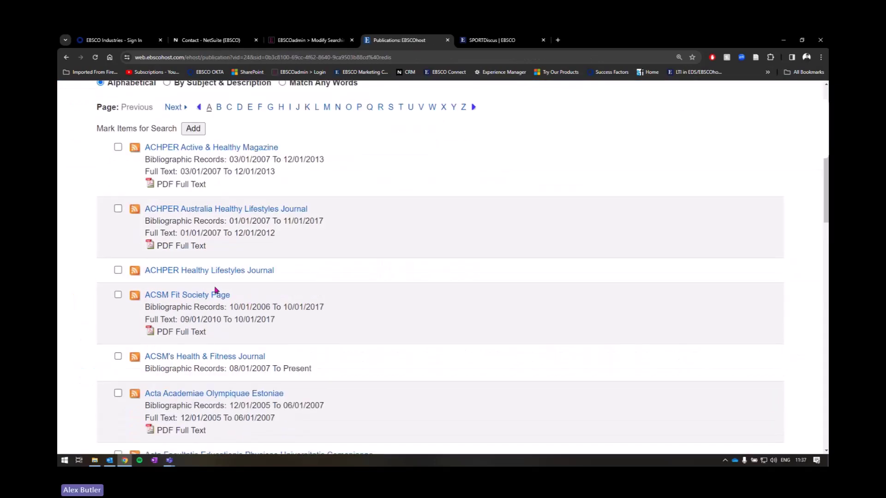
scroll(215, 290, up, 5)
click(167, 266)
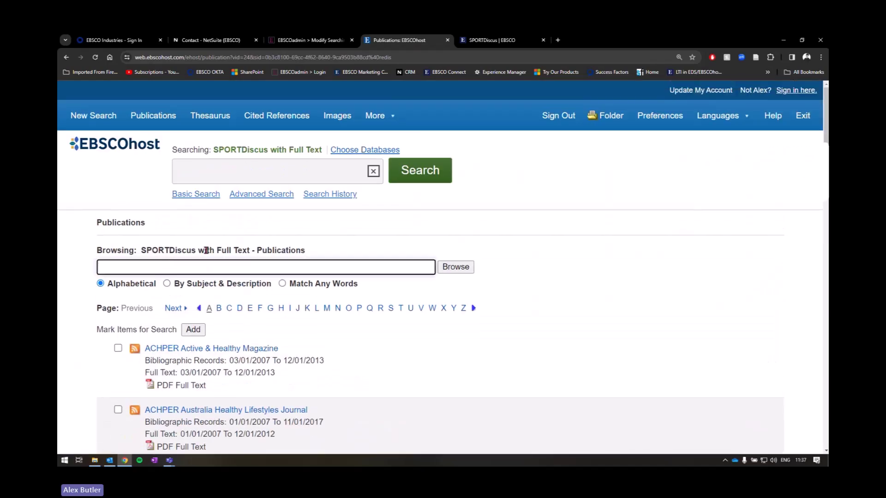
text(exerc)
key(Return)
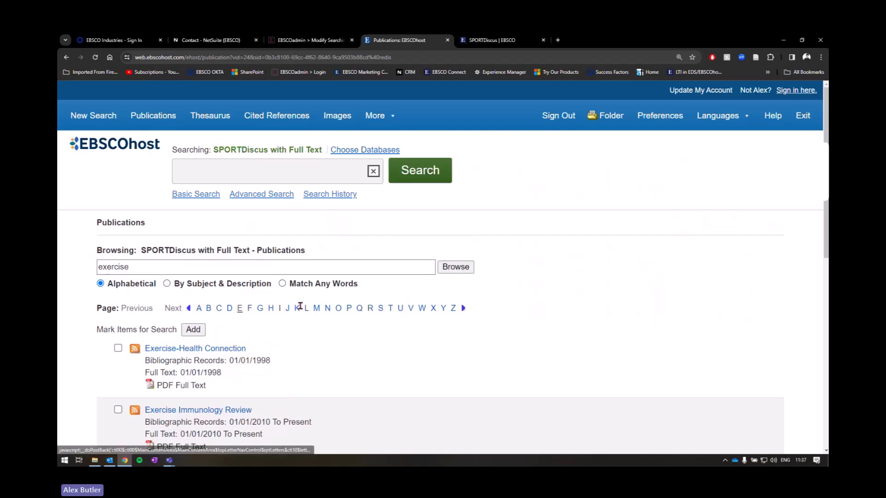
scroll(298, 314, down, 1)
scroll(299, 314, down, 4)
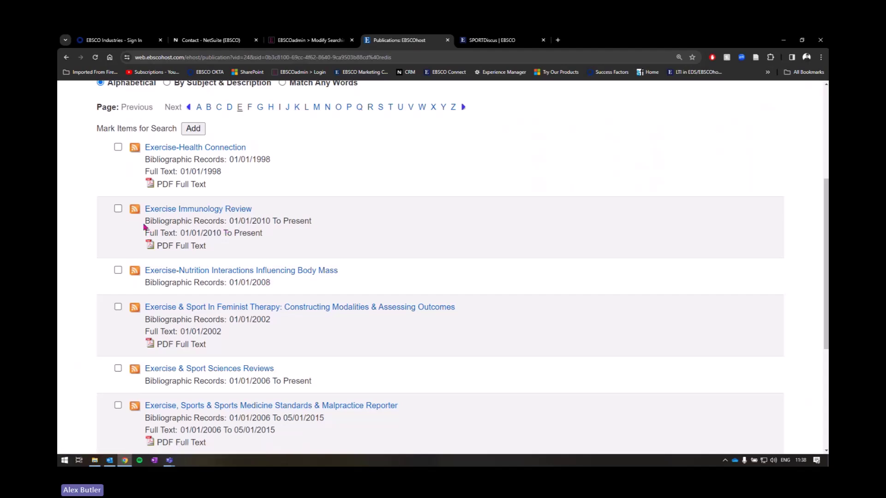
Step: Check coverage dates and tick Exercise & Sport Sciences Reviews
drag(144, 224, 313, 226)
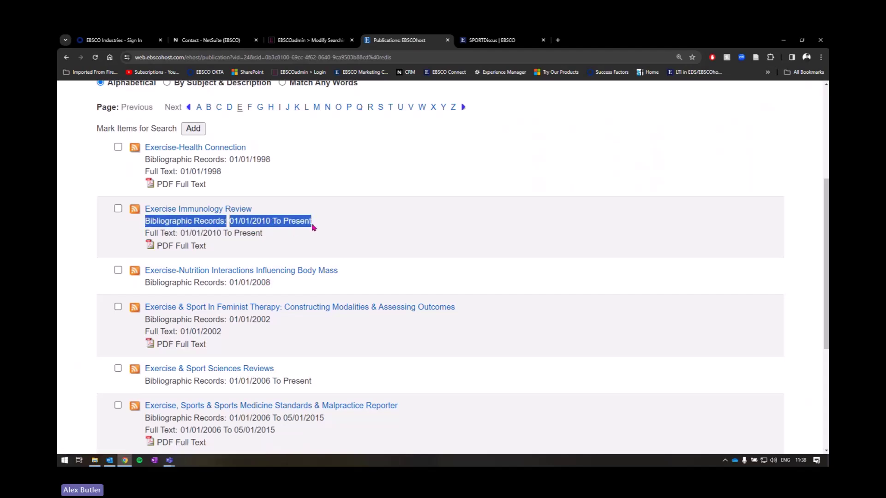
click(312, 225)
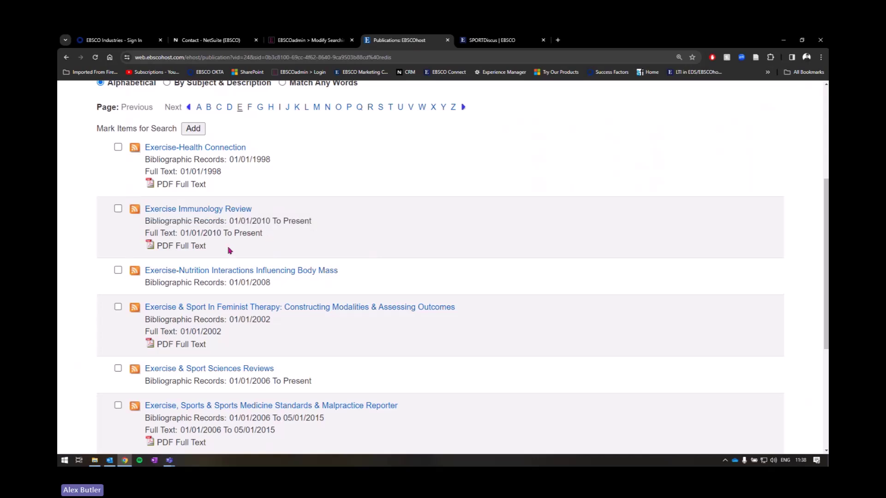
click(203, 248)
scroll(223, 253, down, 2)
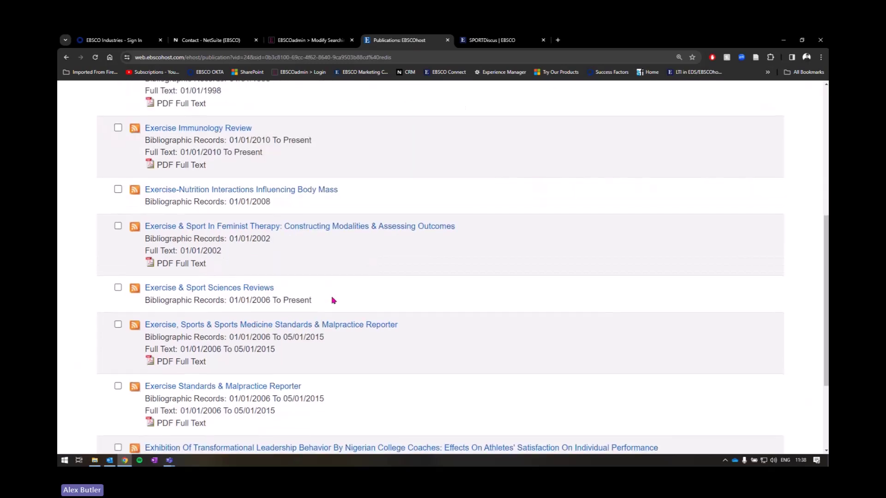
scroll(330, 305, down, 1)
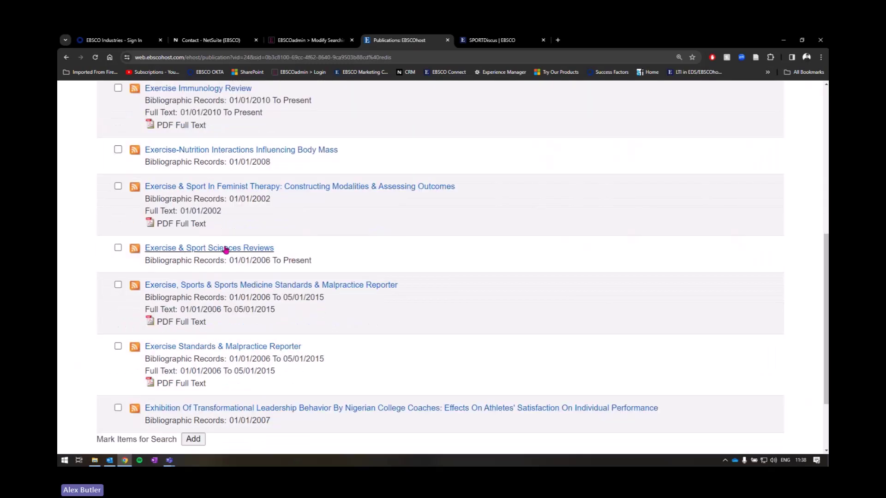
click(118, 248)
Step: Tick Exercise Immunology Review and open its publication details
drag(148, 261, 312, 262)
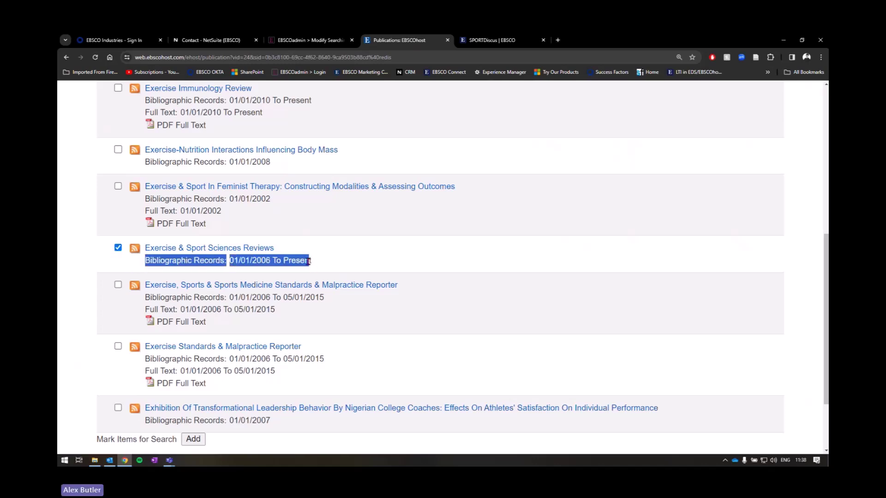
scroll(318, 259, down, 2)
scroll(323, 260, up, 4)
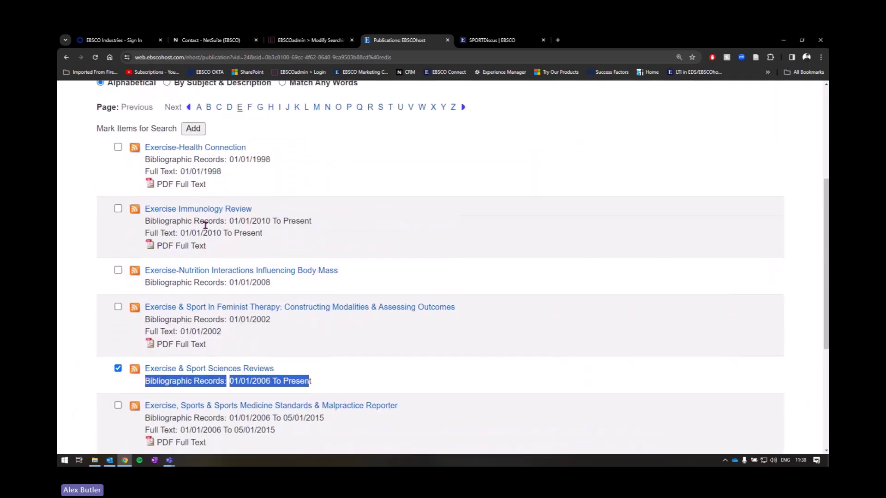
click(205, 224)
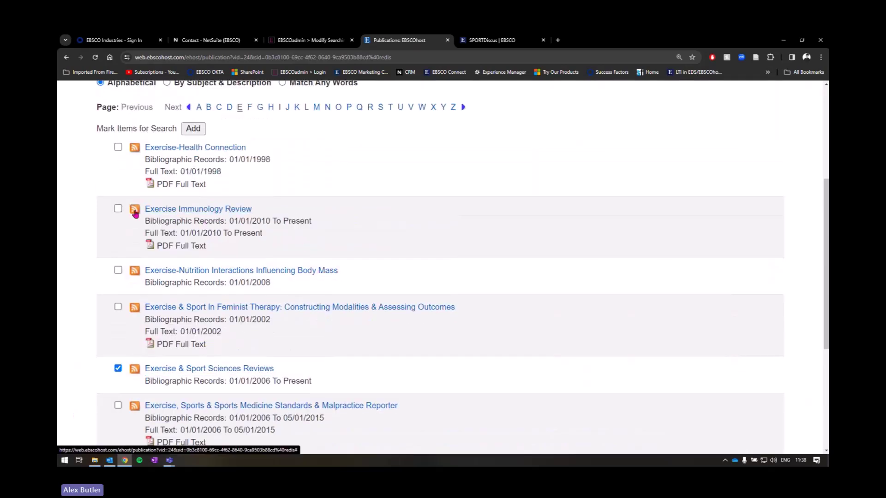
click(118, 208)
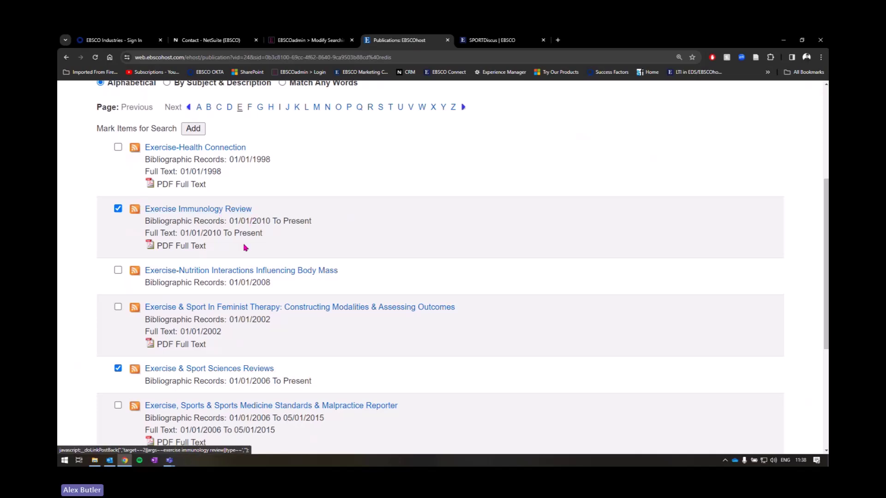
click(227, 213)
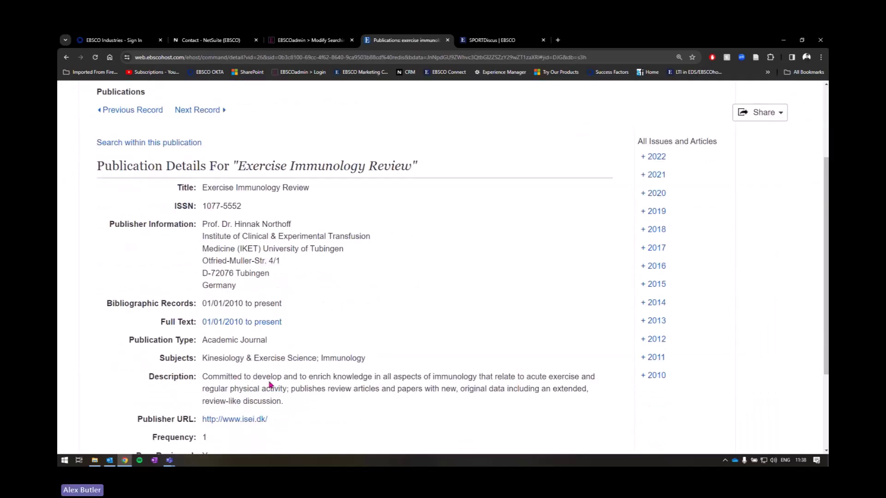
scroll(276, 308, up, 3)
click(663, 281)
scroll(682, 239, down, 2)
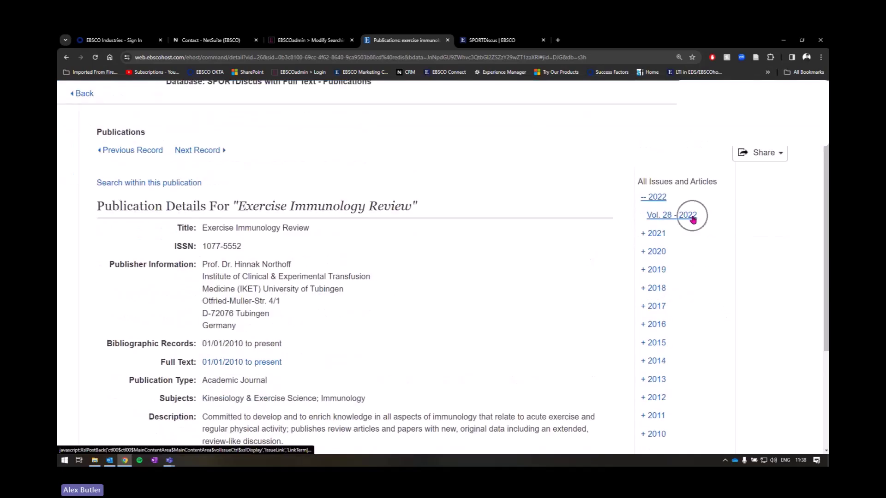
click(657, 234)
click(683, 234)
scroll(678, 263, down, 1)
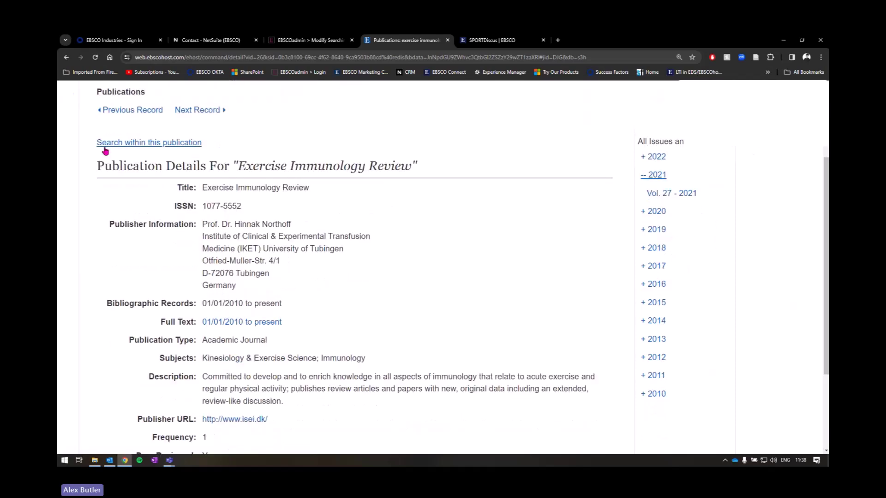
scroll(104, 184, up, 2)
click(108, 226)
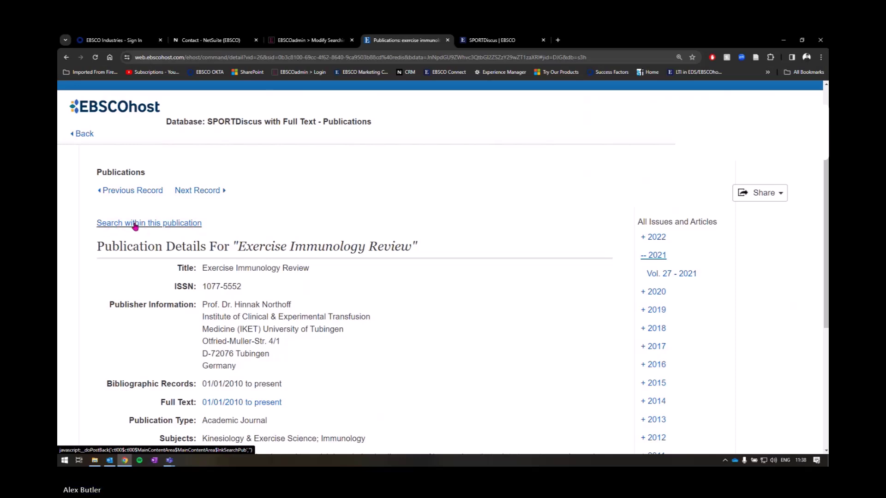
click(193, 226)
scroll(409, 225, up, 1)
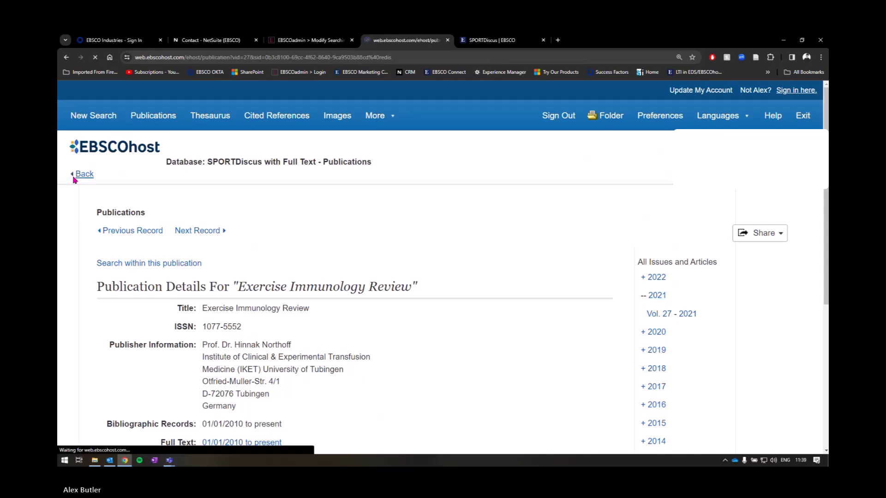
click(82, 174)
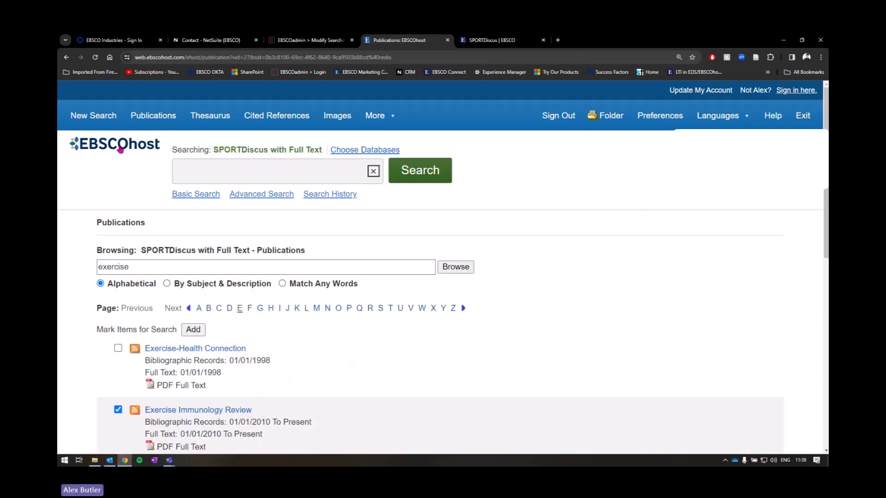
Step: Open Advanced Search, then start a fresh advanced search from the EBSCOhost logo
click(261, 193)
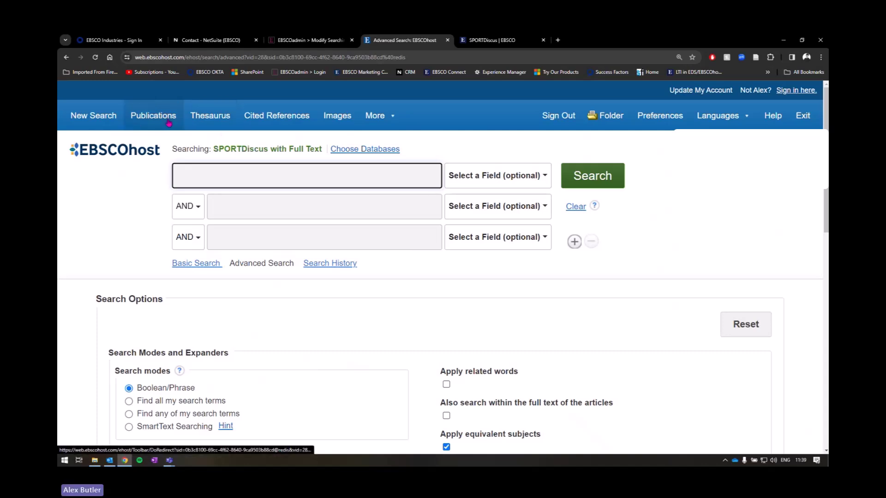
click(211, 116)
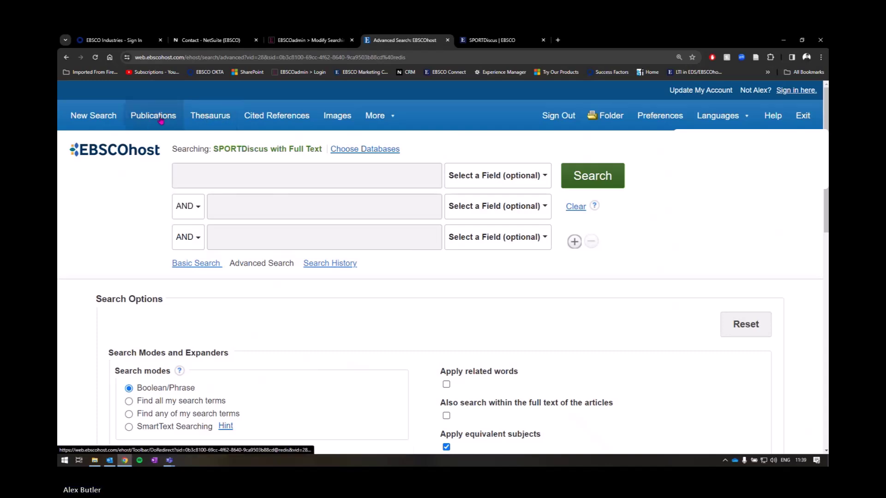
click(140, 149)
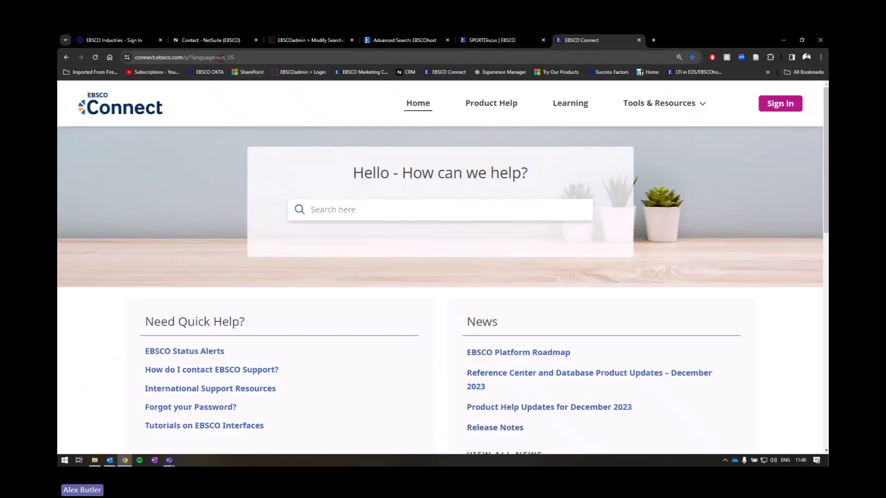
Step: Search EBSCO Connect help for 'ebscohost searching' and scroll through the 1,104 results
click(220, 57)
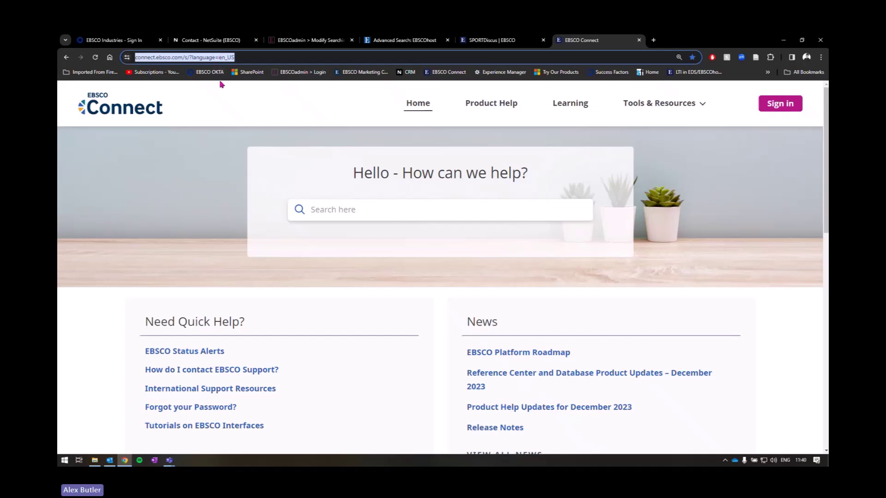
key(alt+Tab)
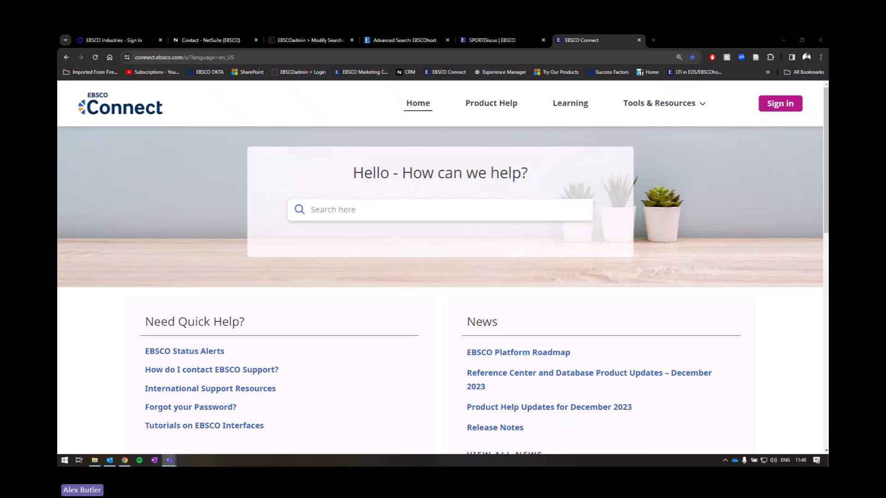
click(402, 203)
text(ebscohost se)
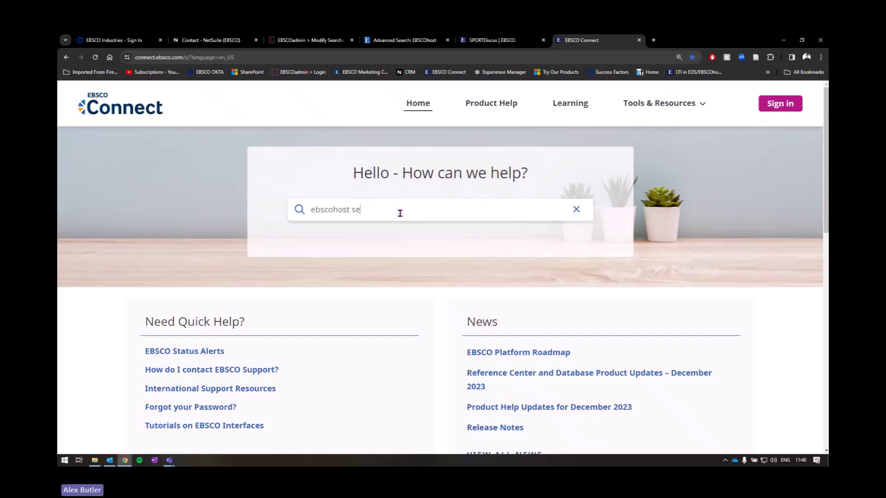
text(arching)
key(Return)
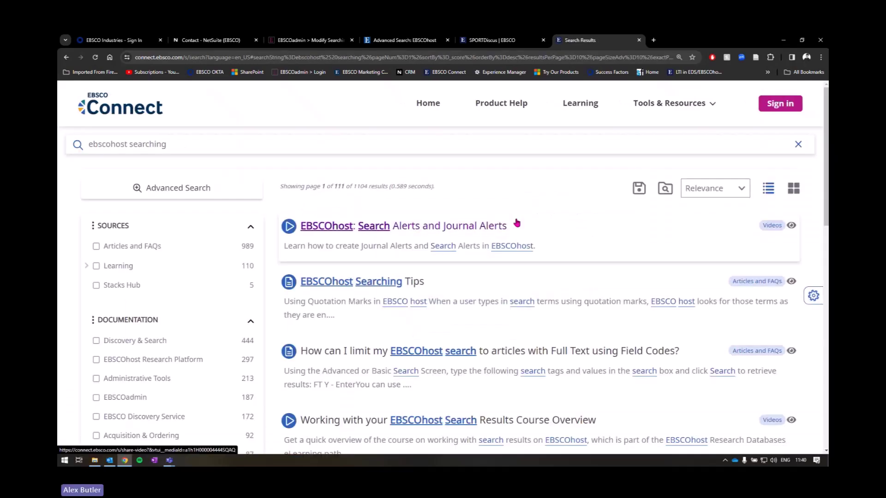
scroll(406, 212, down, 2)
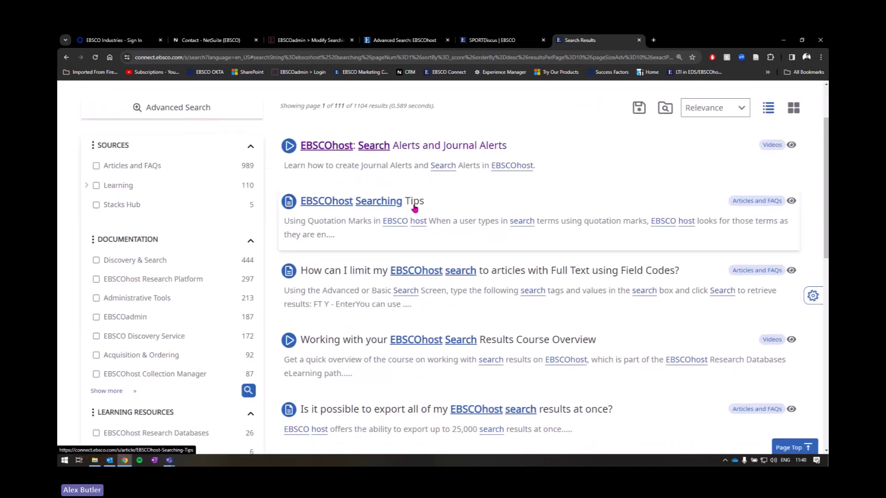
scroll(386, 227, down, 1)
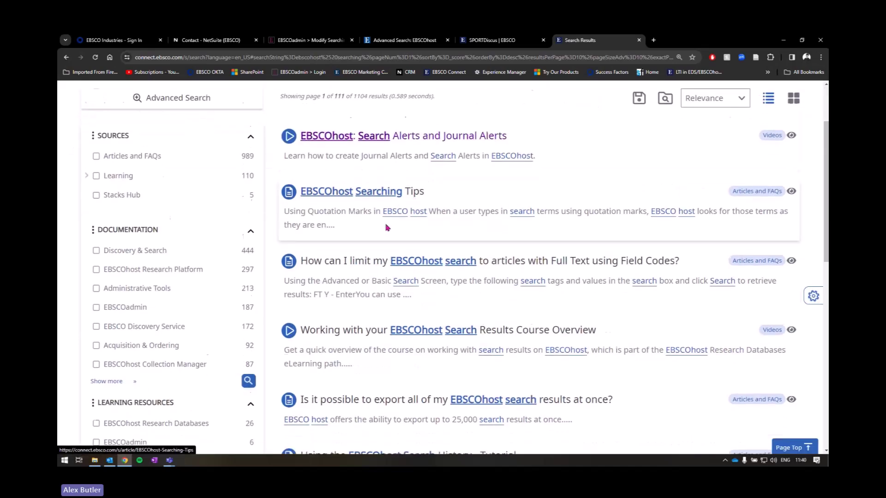
scroll(386, 227, down, 2)
scroll(406, 194, up, 2)
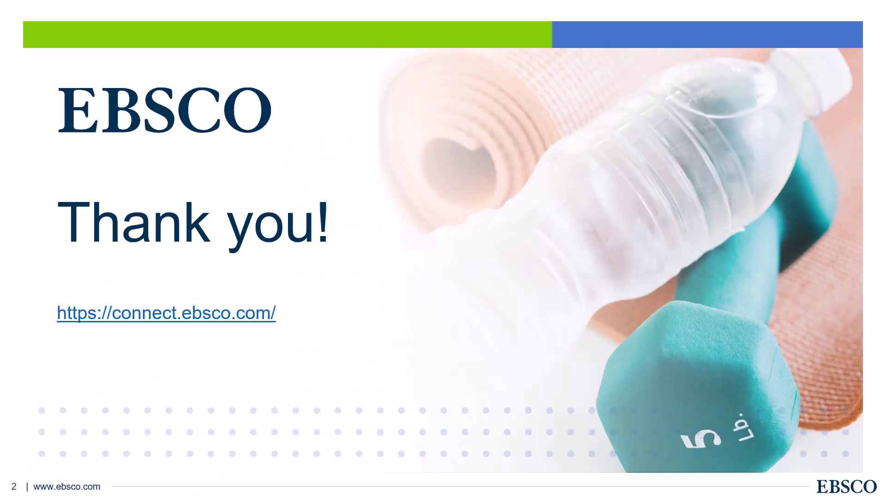